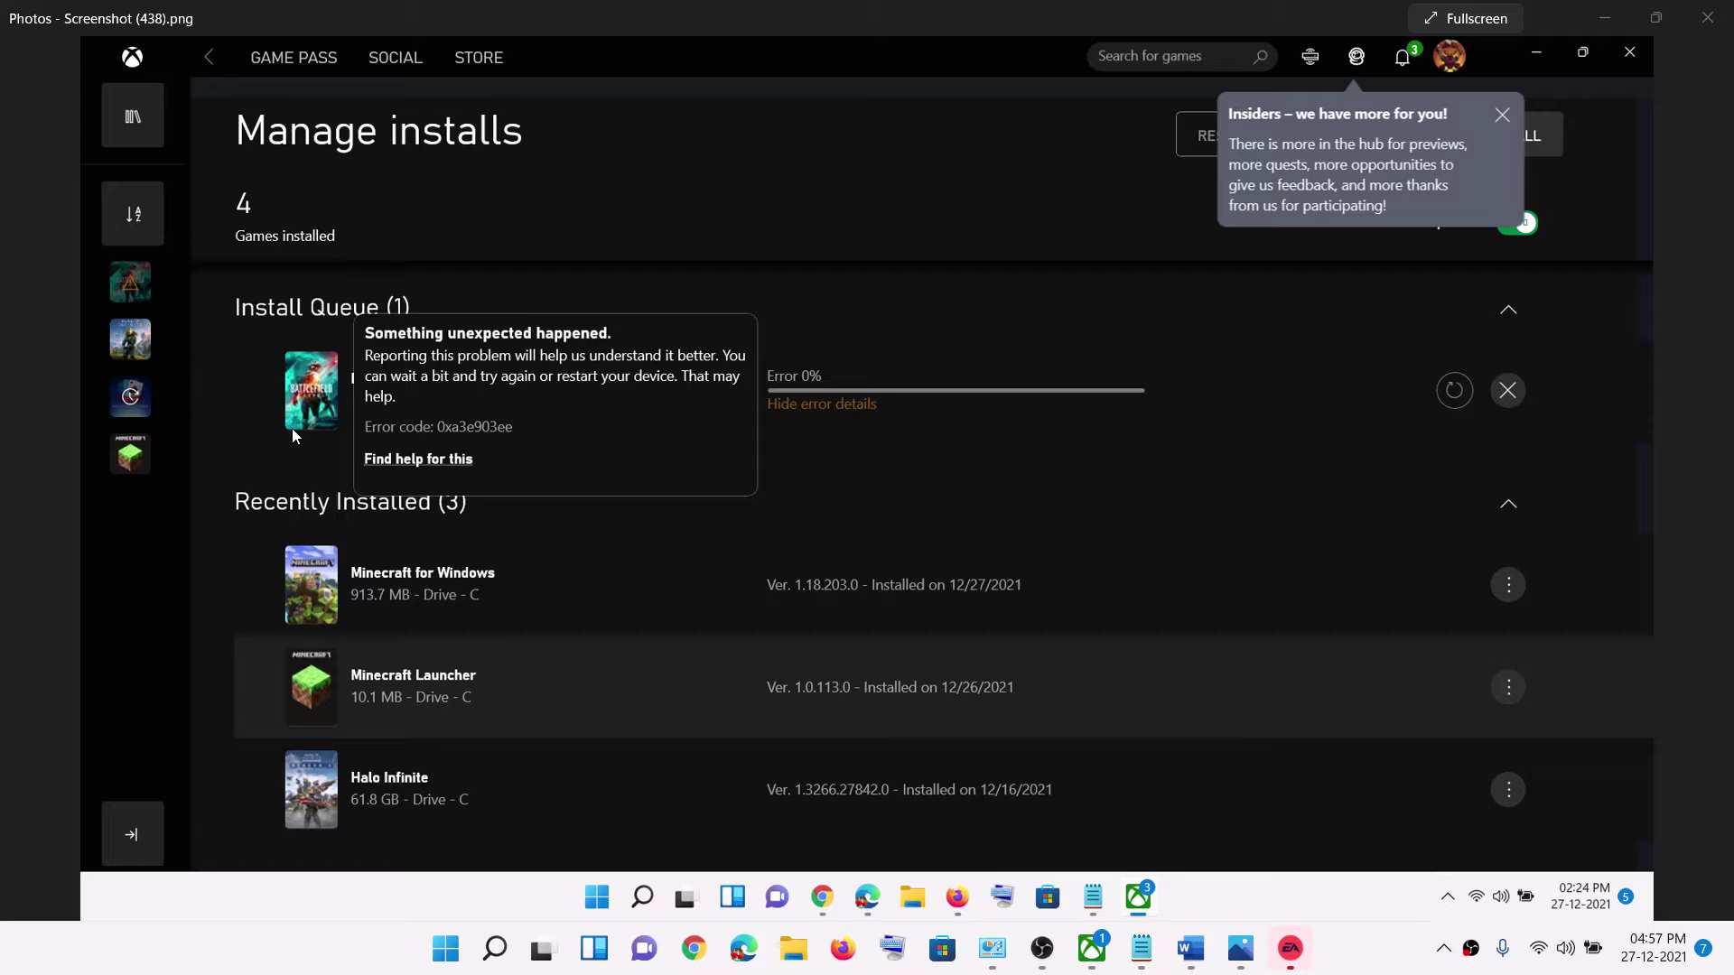
Zoom the error screenshot to 259%, then switch to the Word fix notes and mark the second error code.
scroll(438, 574, up, 5)
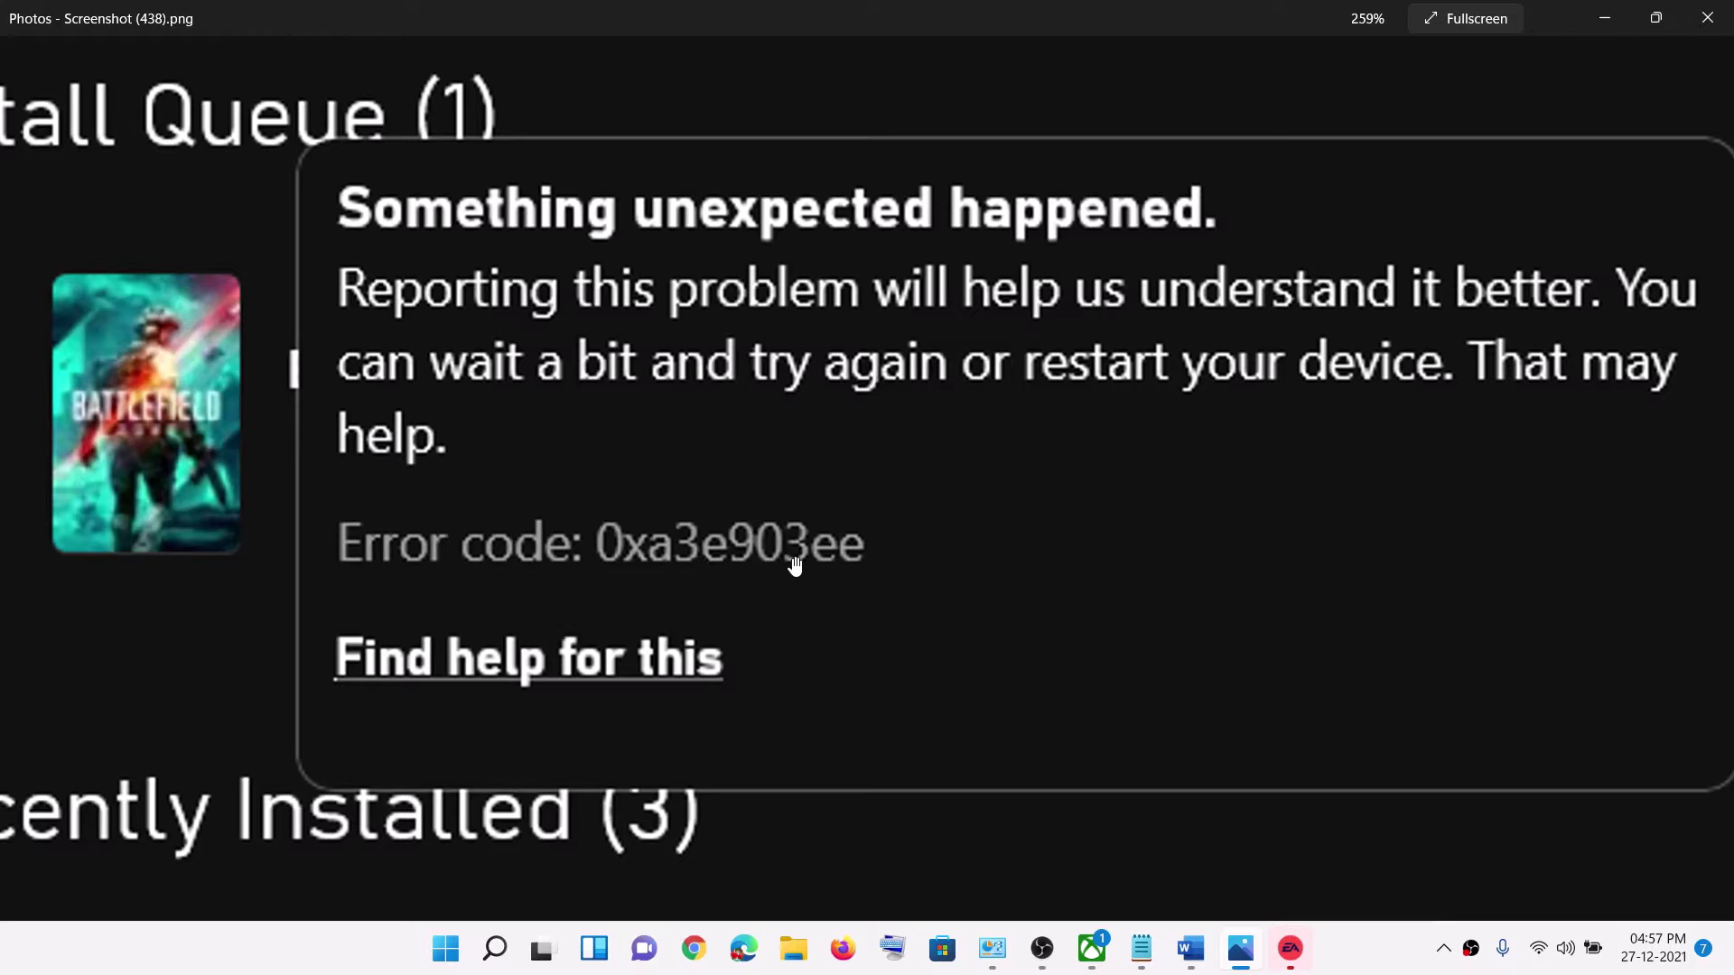
click(1190, 949)
drag(954, 241, 1571, 242)
Highlight the title, the Step 1 account-linking line and the ea.com address, then bring up the Xbox app.
drag(84, 233, 1343, 241)
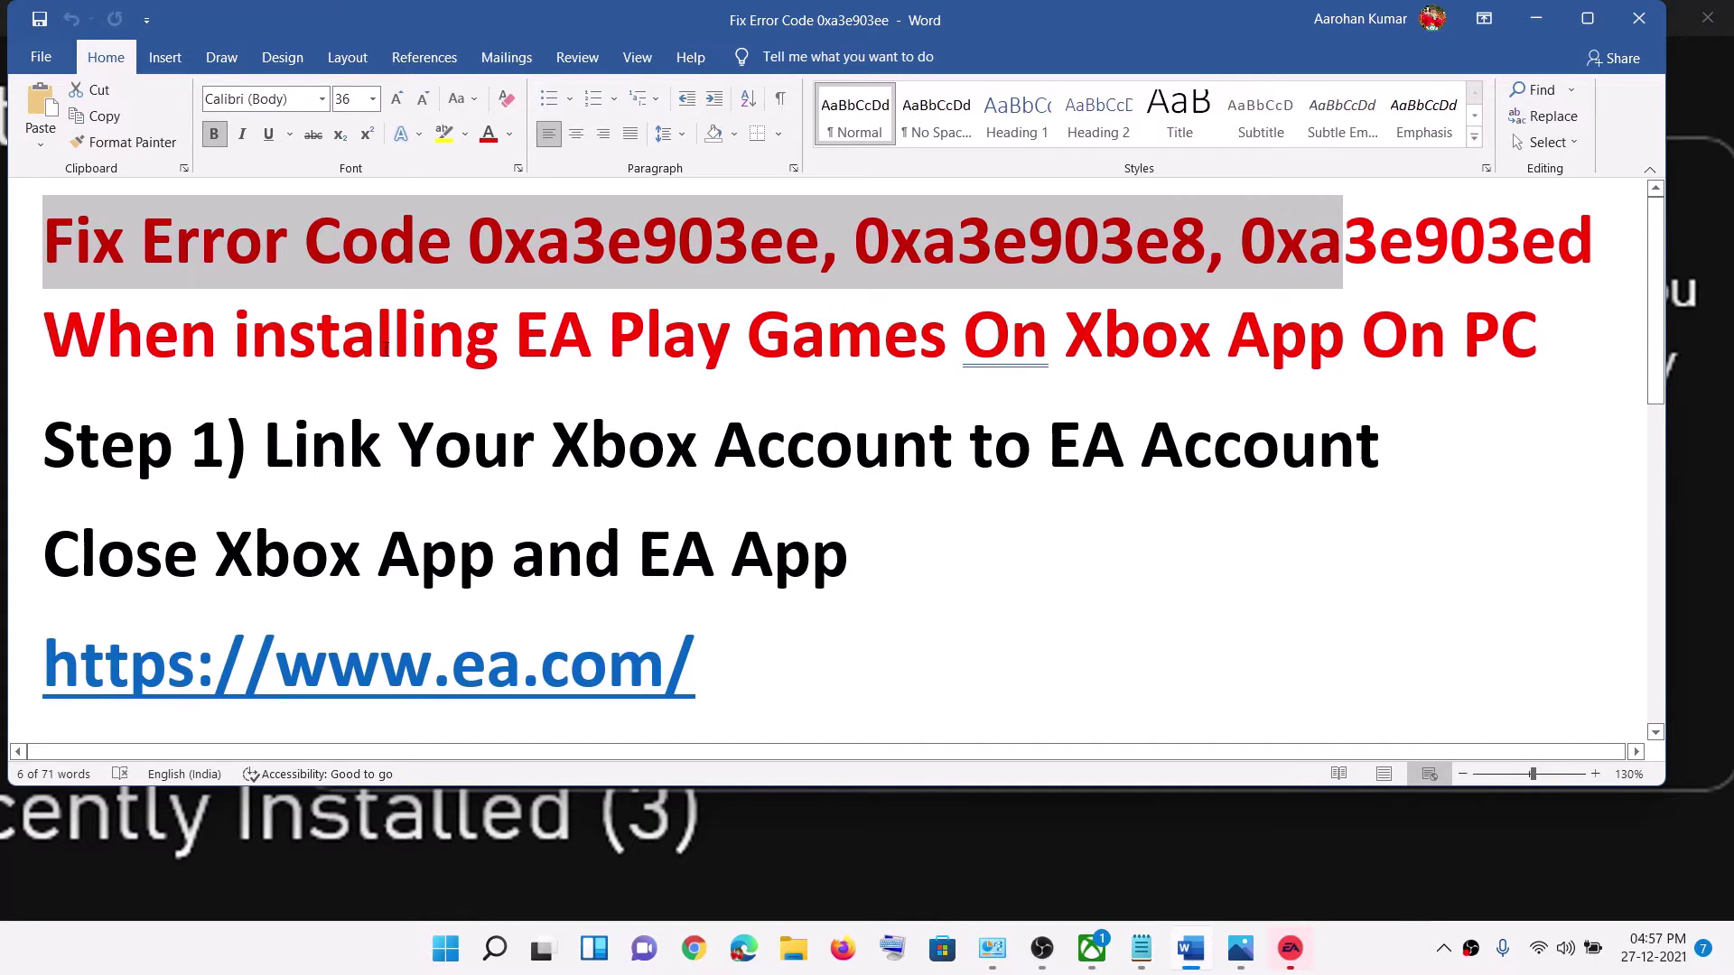
drag(387, 347, 960, 336)
drag(1070, 335, 1359, 336)
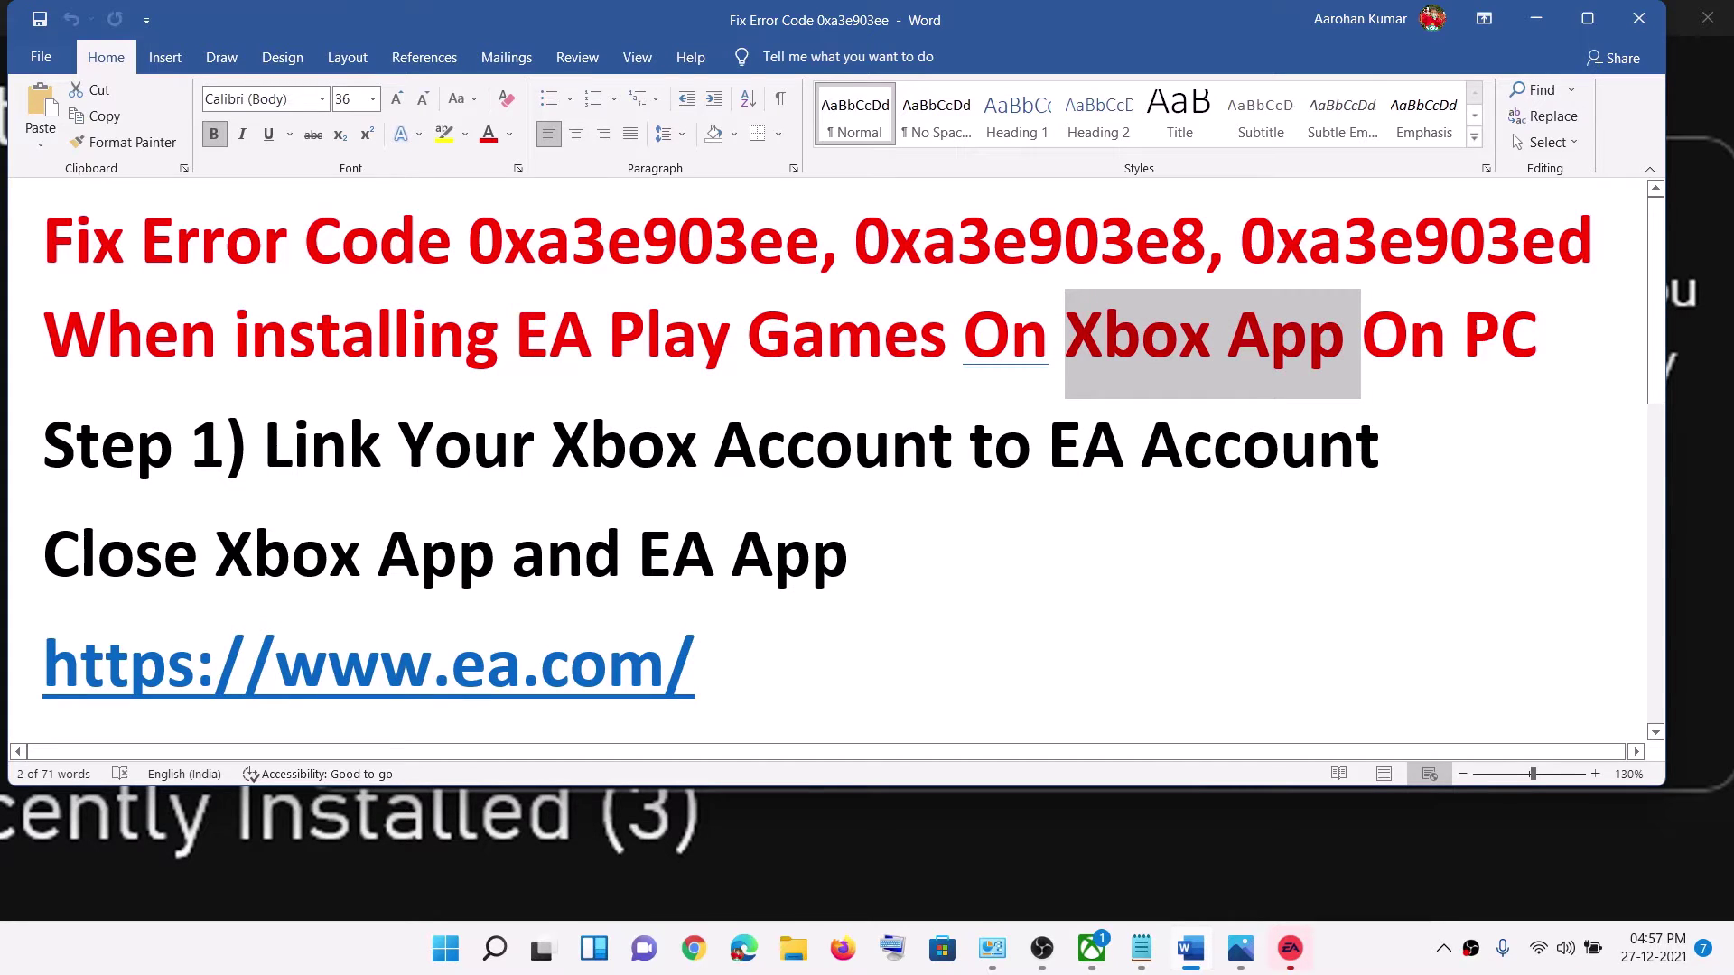
drag(267, 447, 1225, 447)
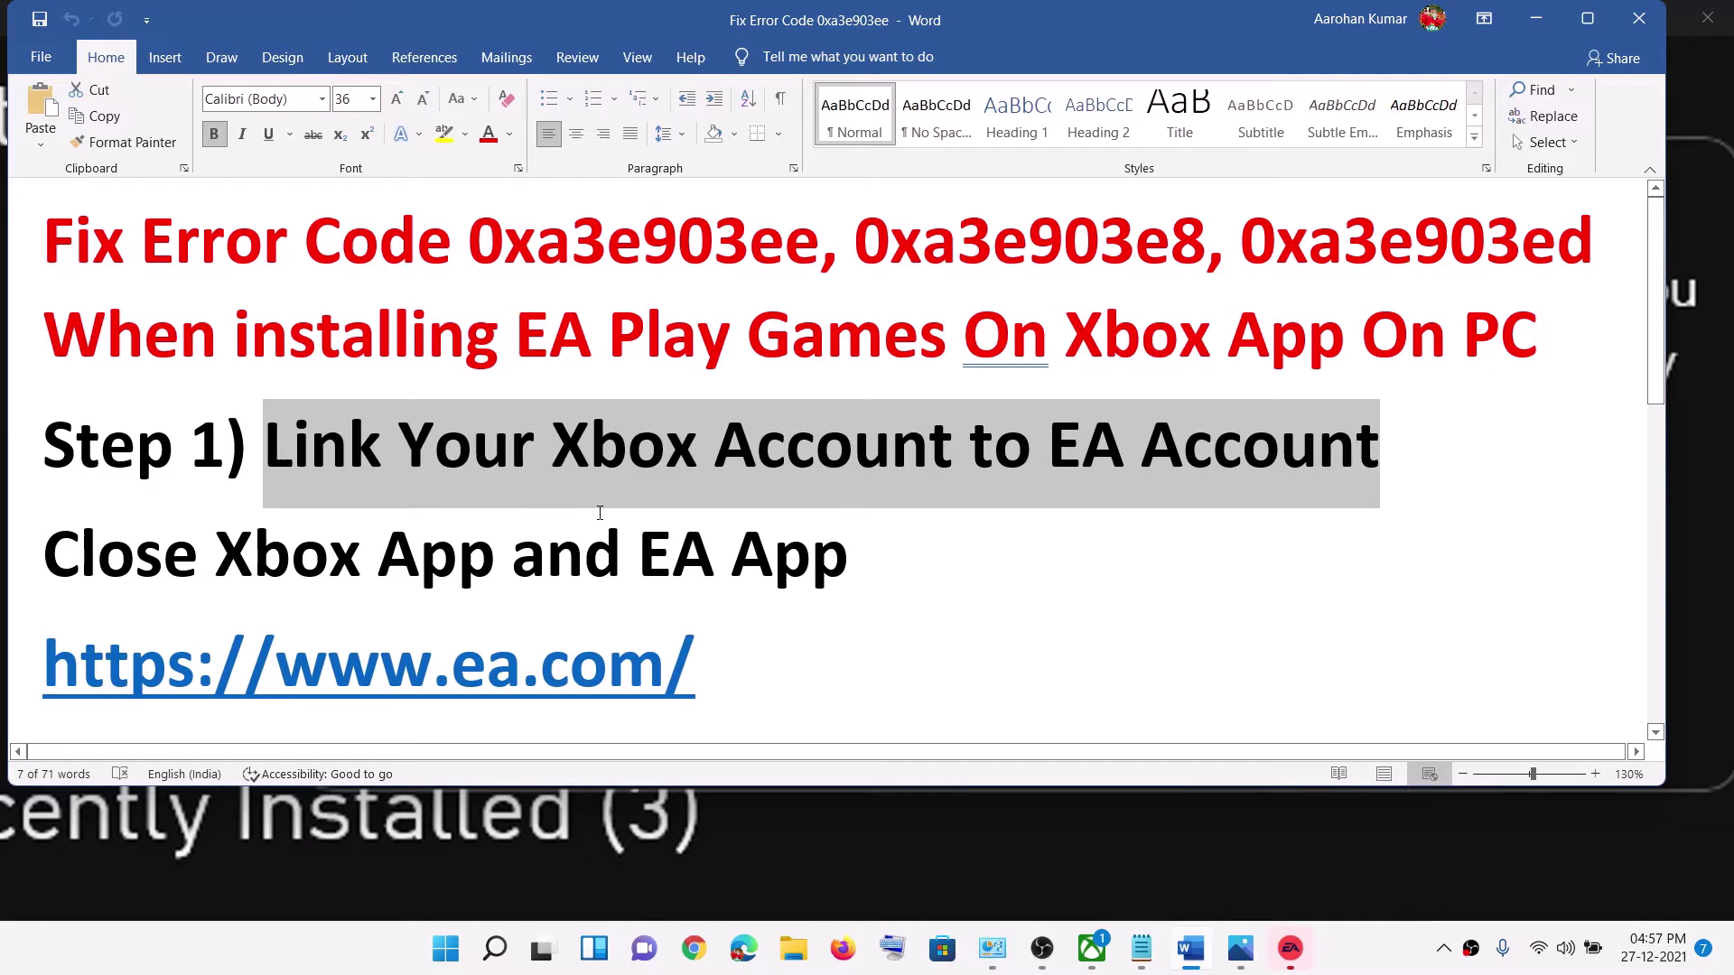
drag(703, 662, 45, 672)
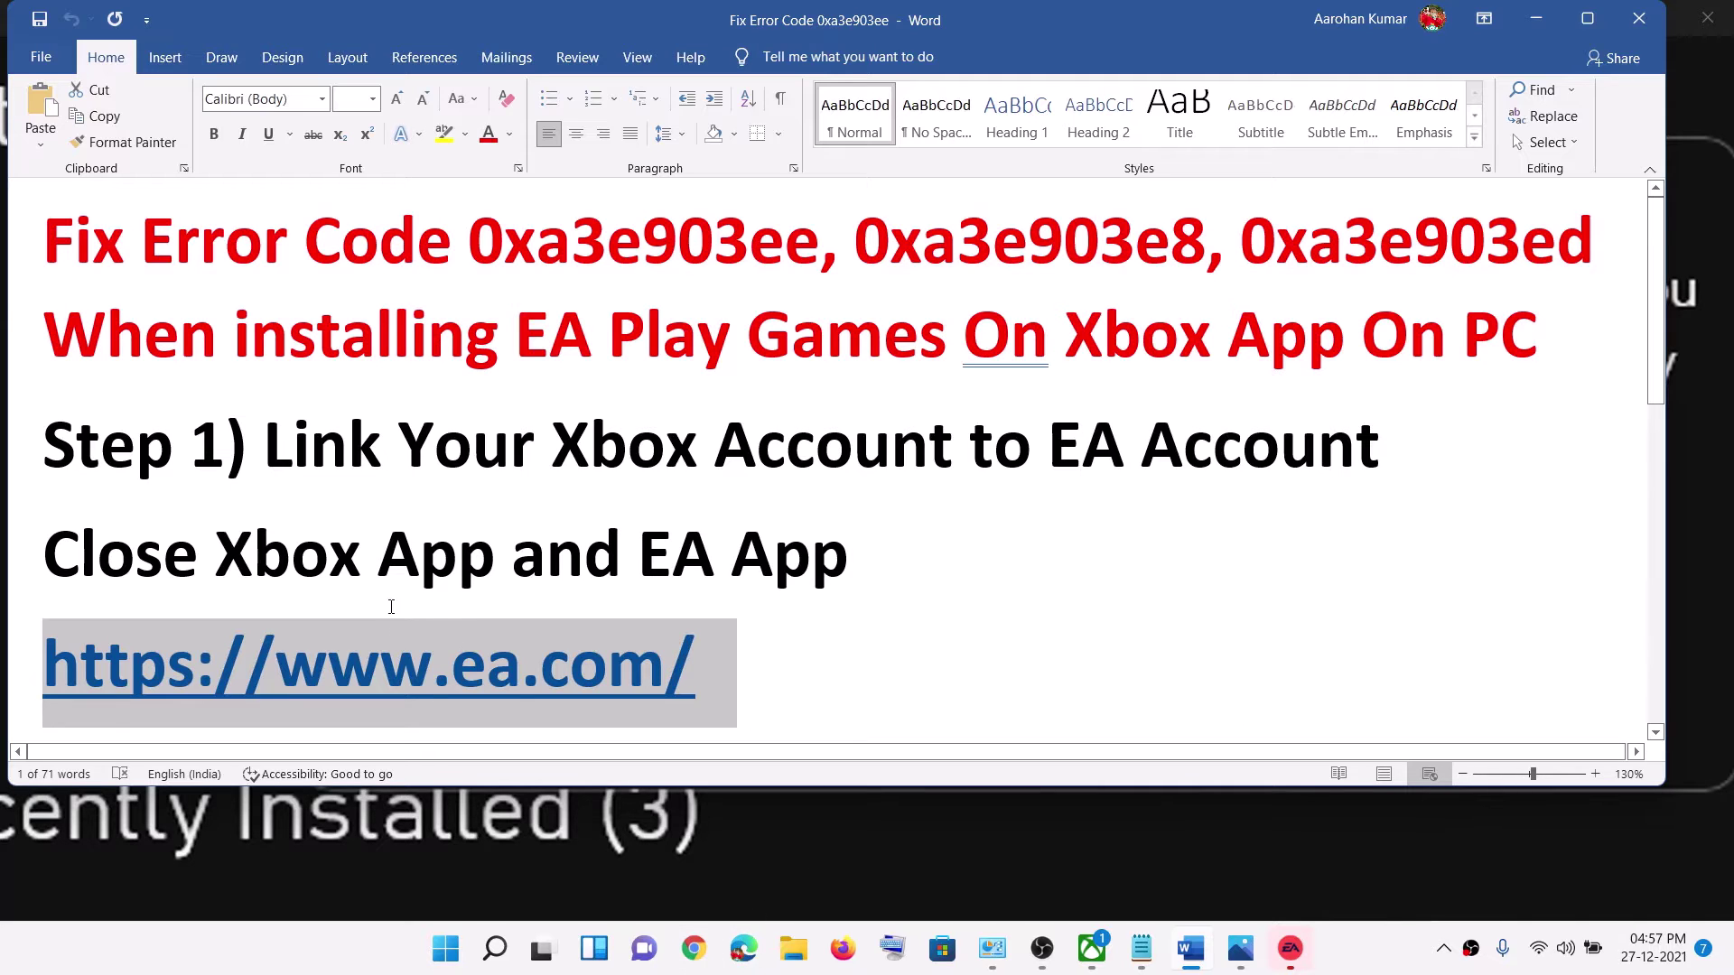
drag(93, 560, 439, 560)
click(1102, 967)
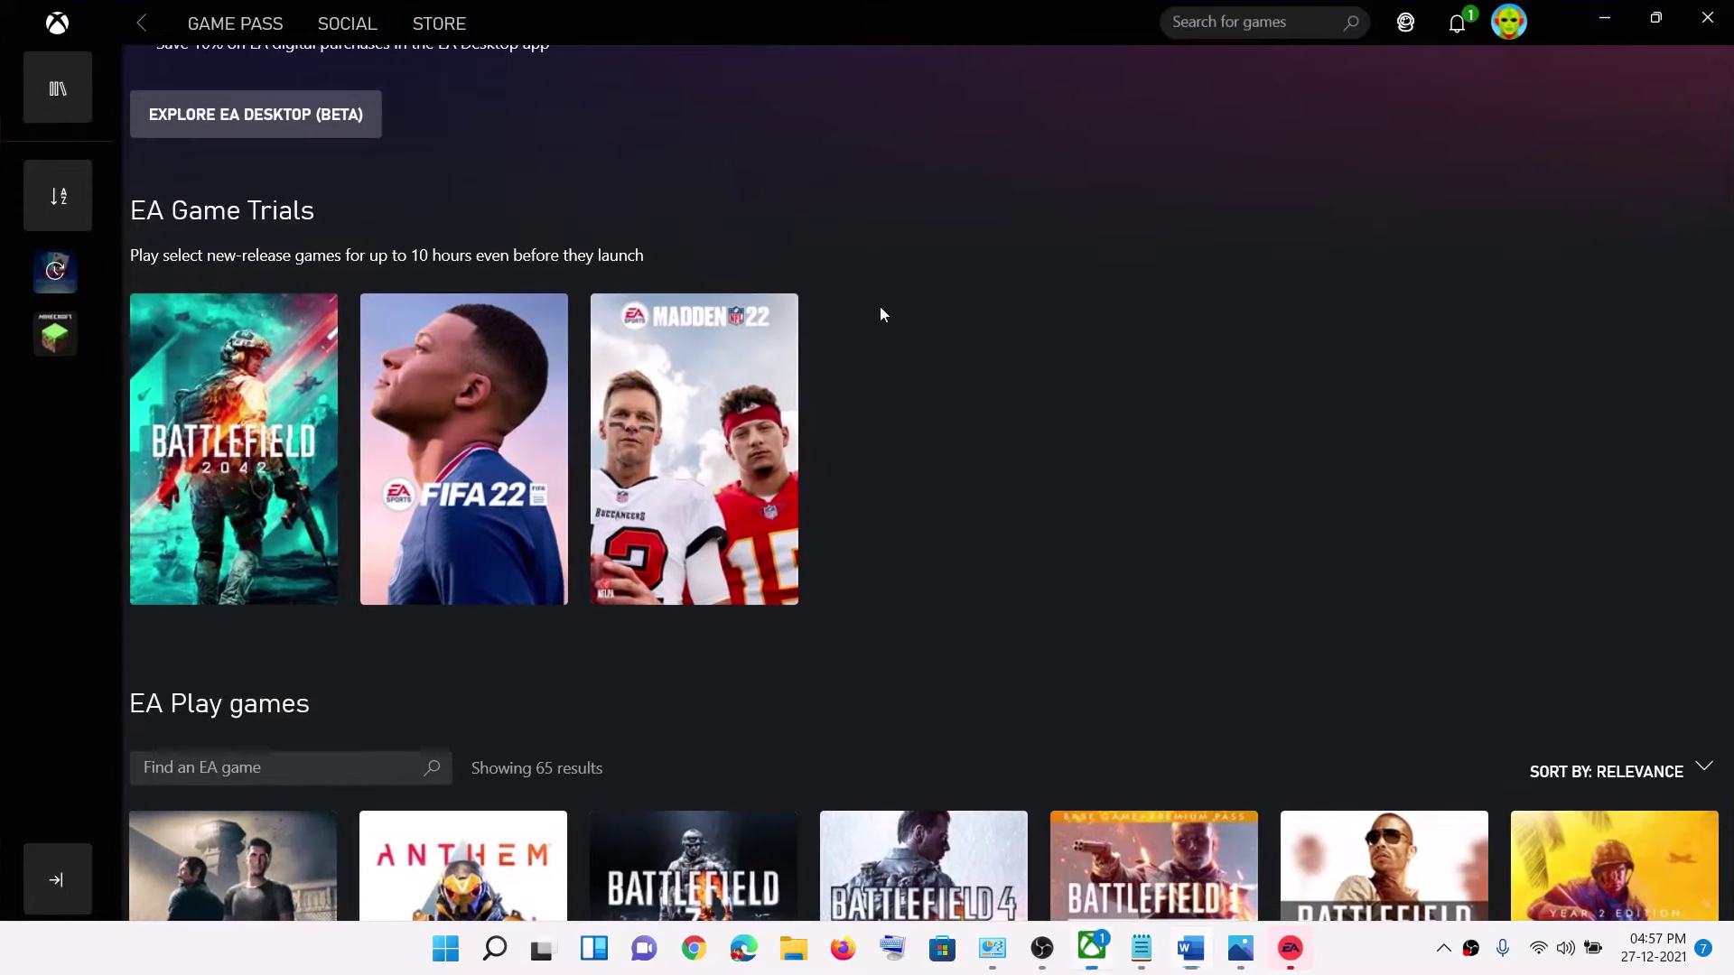
Close the Xbox app window and quit it fully from the system tray.
click(1707, 18)
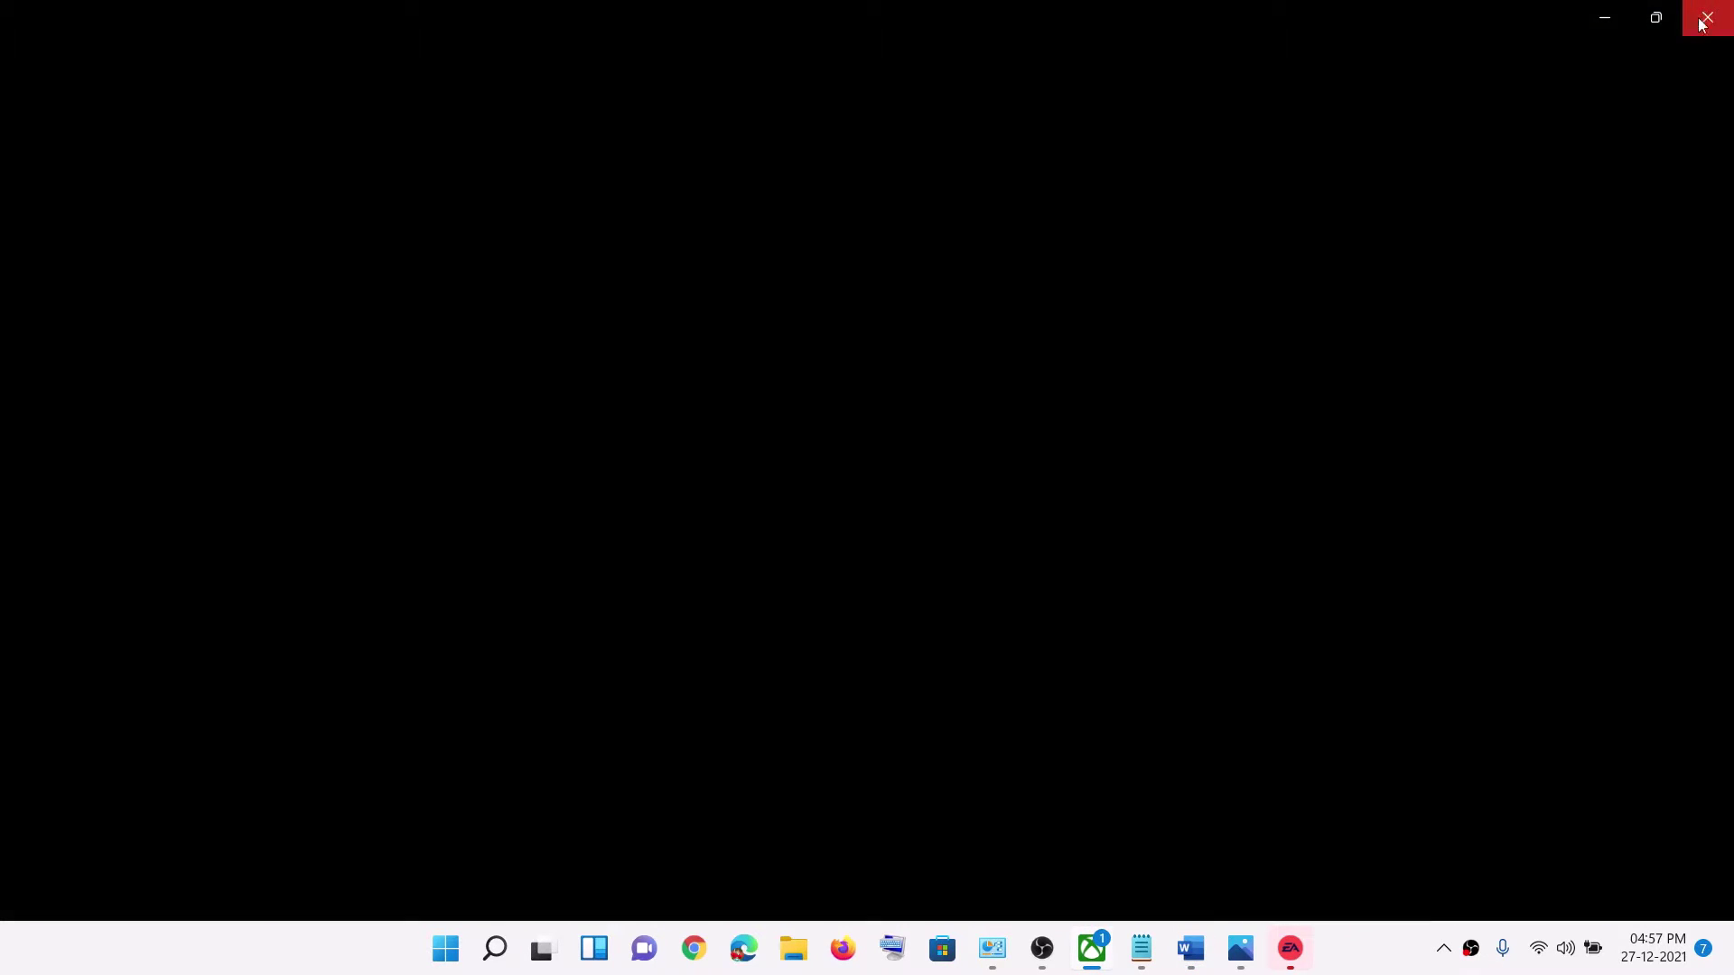
click(1443, 948)
right_click(1421, 886)
click(1436, 882)
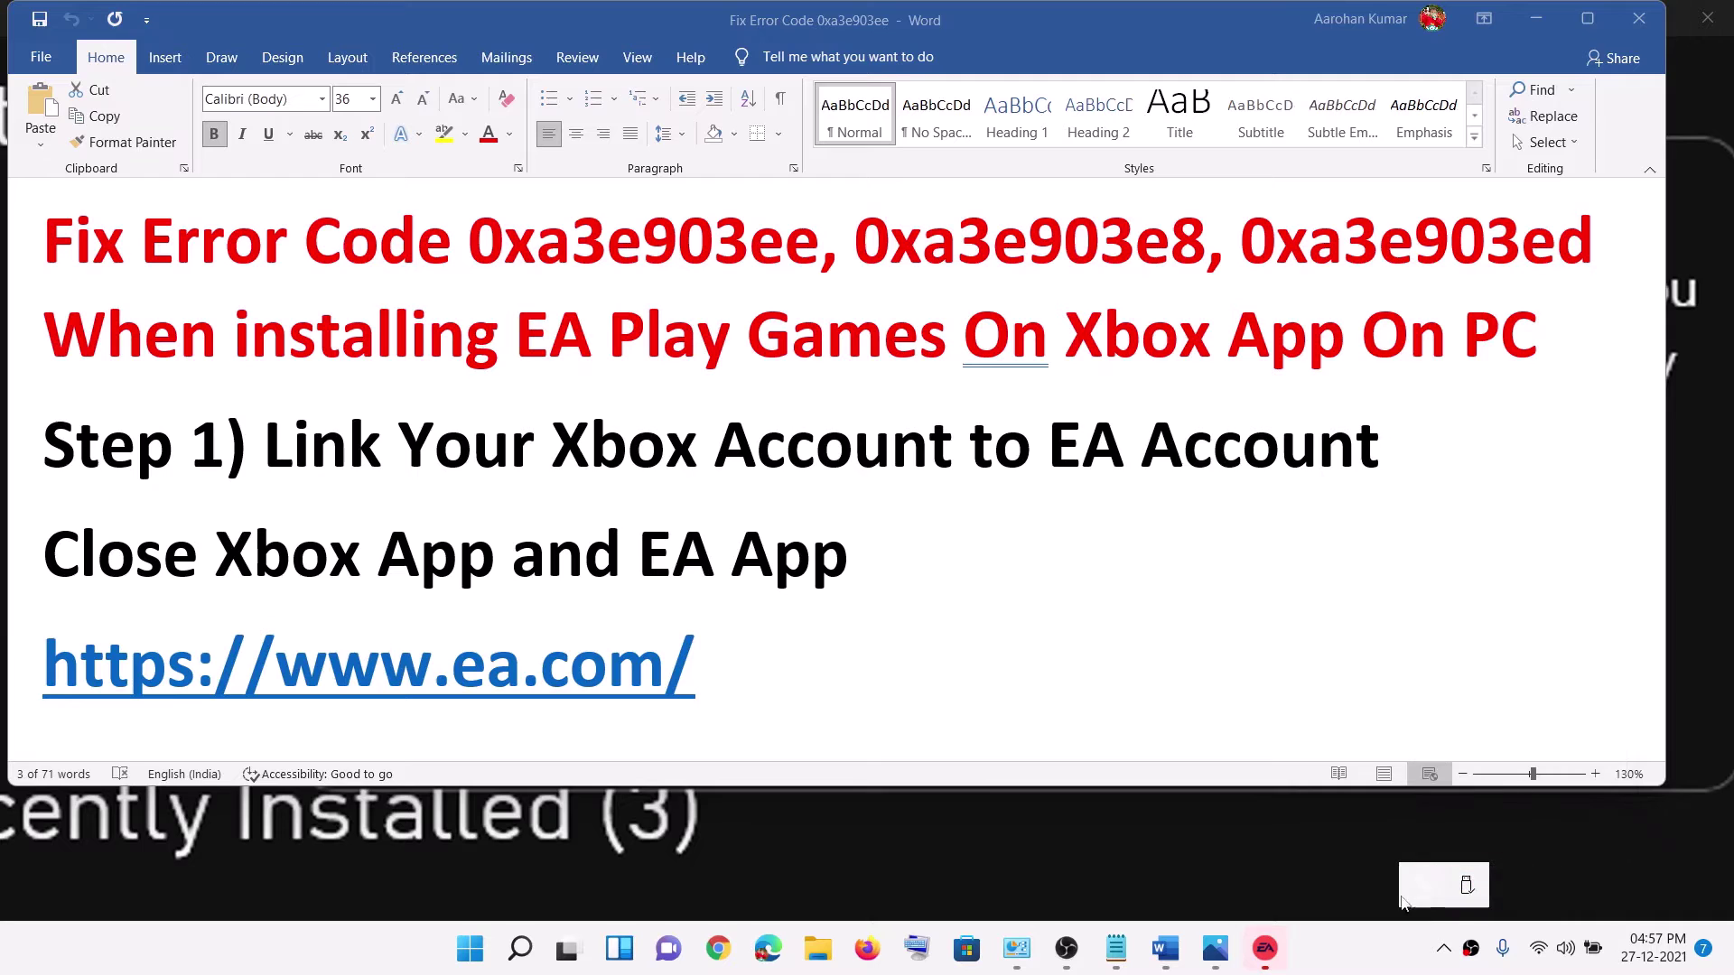
Close the EA app, select the ea.com address in the notes, and open Chrome.
click(1266, 948)
click(1137, 71)
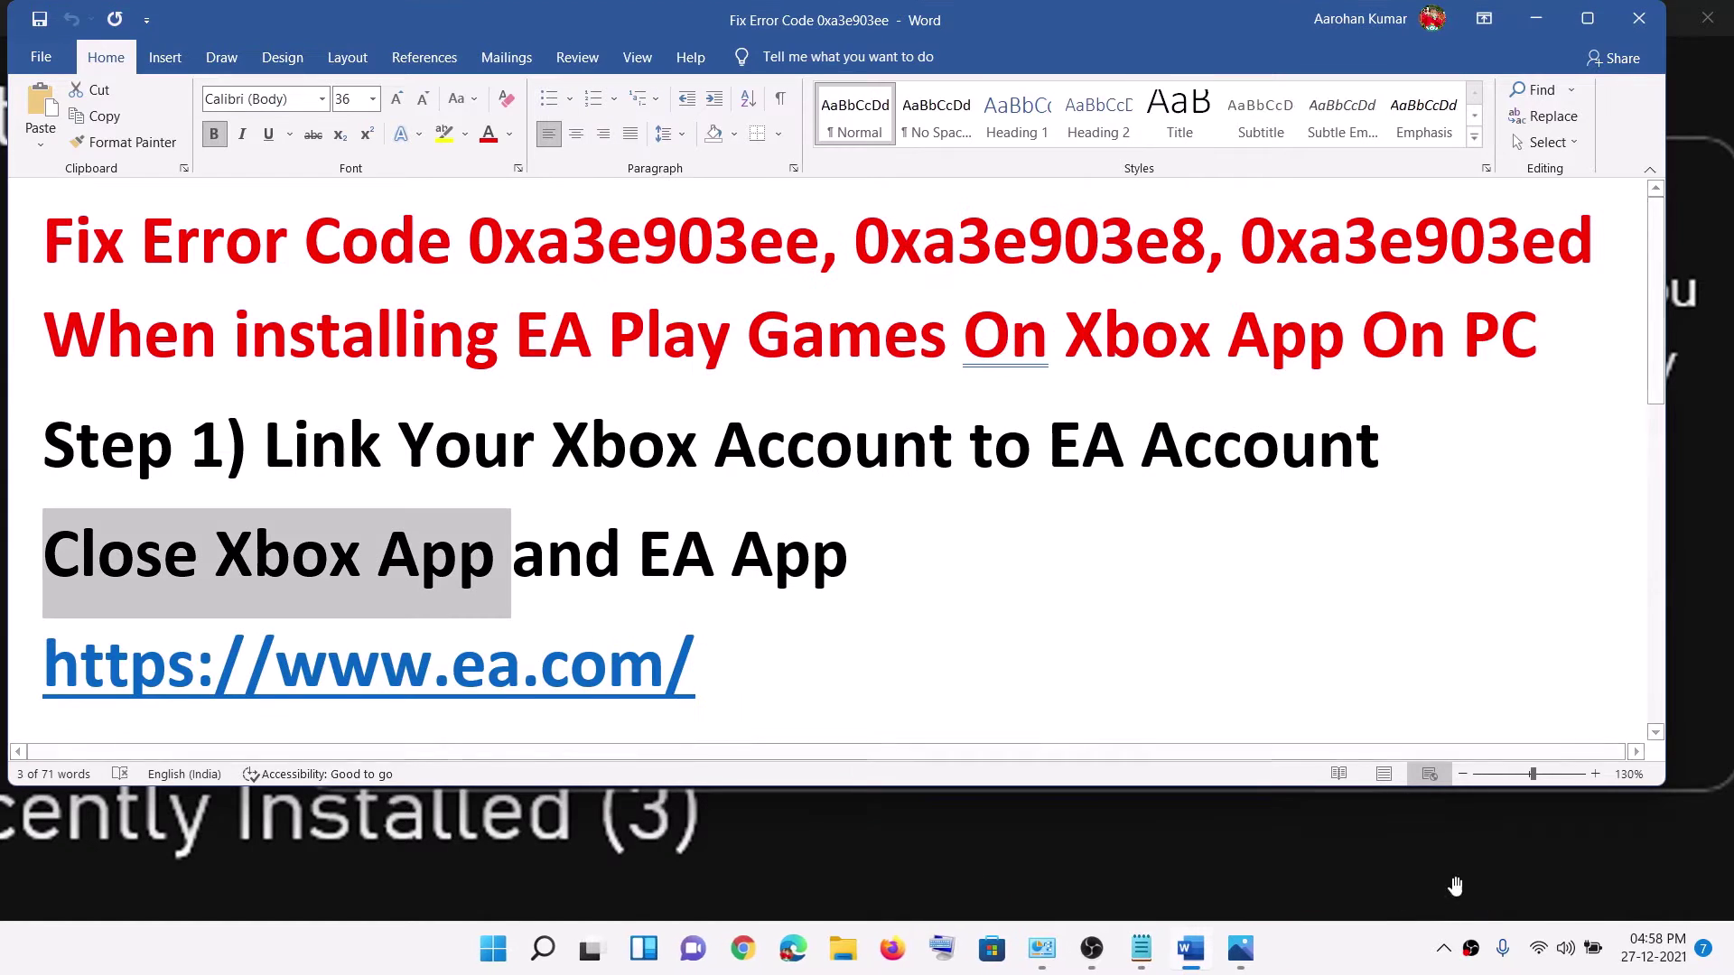
click(607, 465)
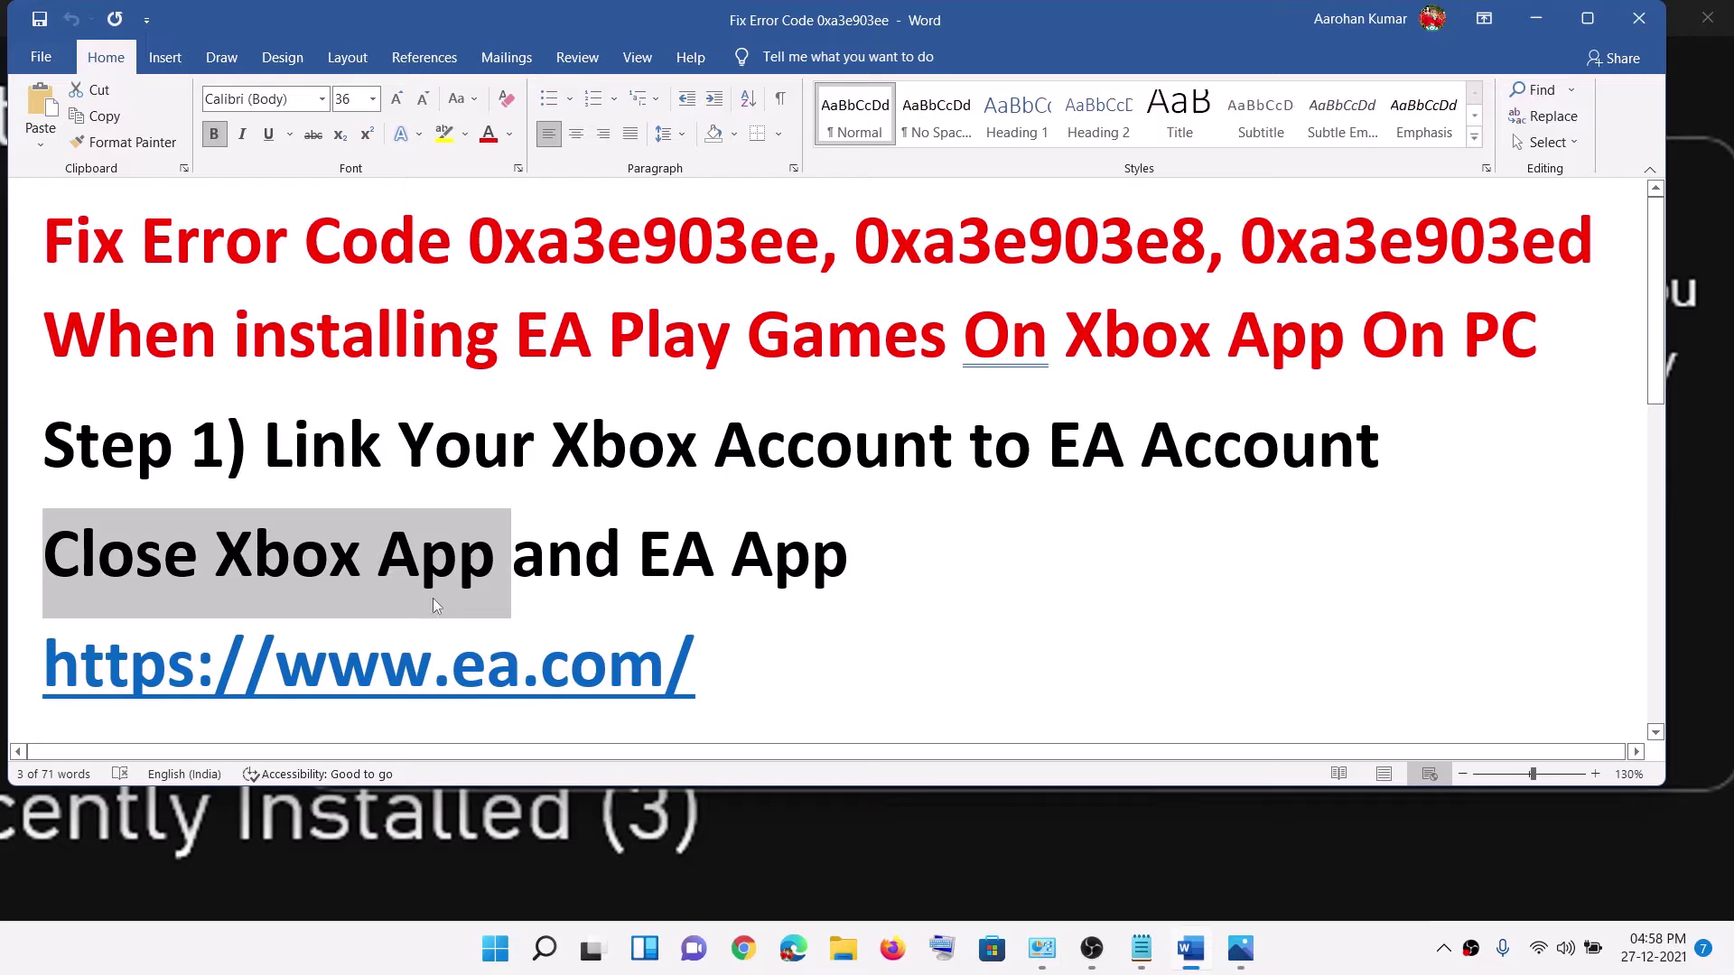
drag(693, 657, 20, 668)
key(ctrl+c)
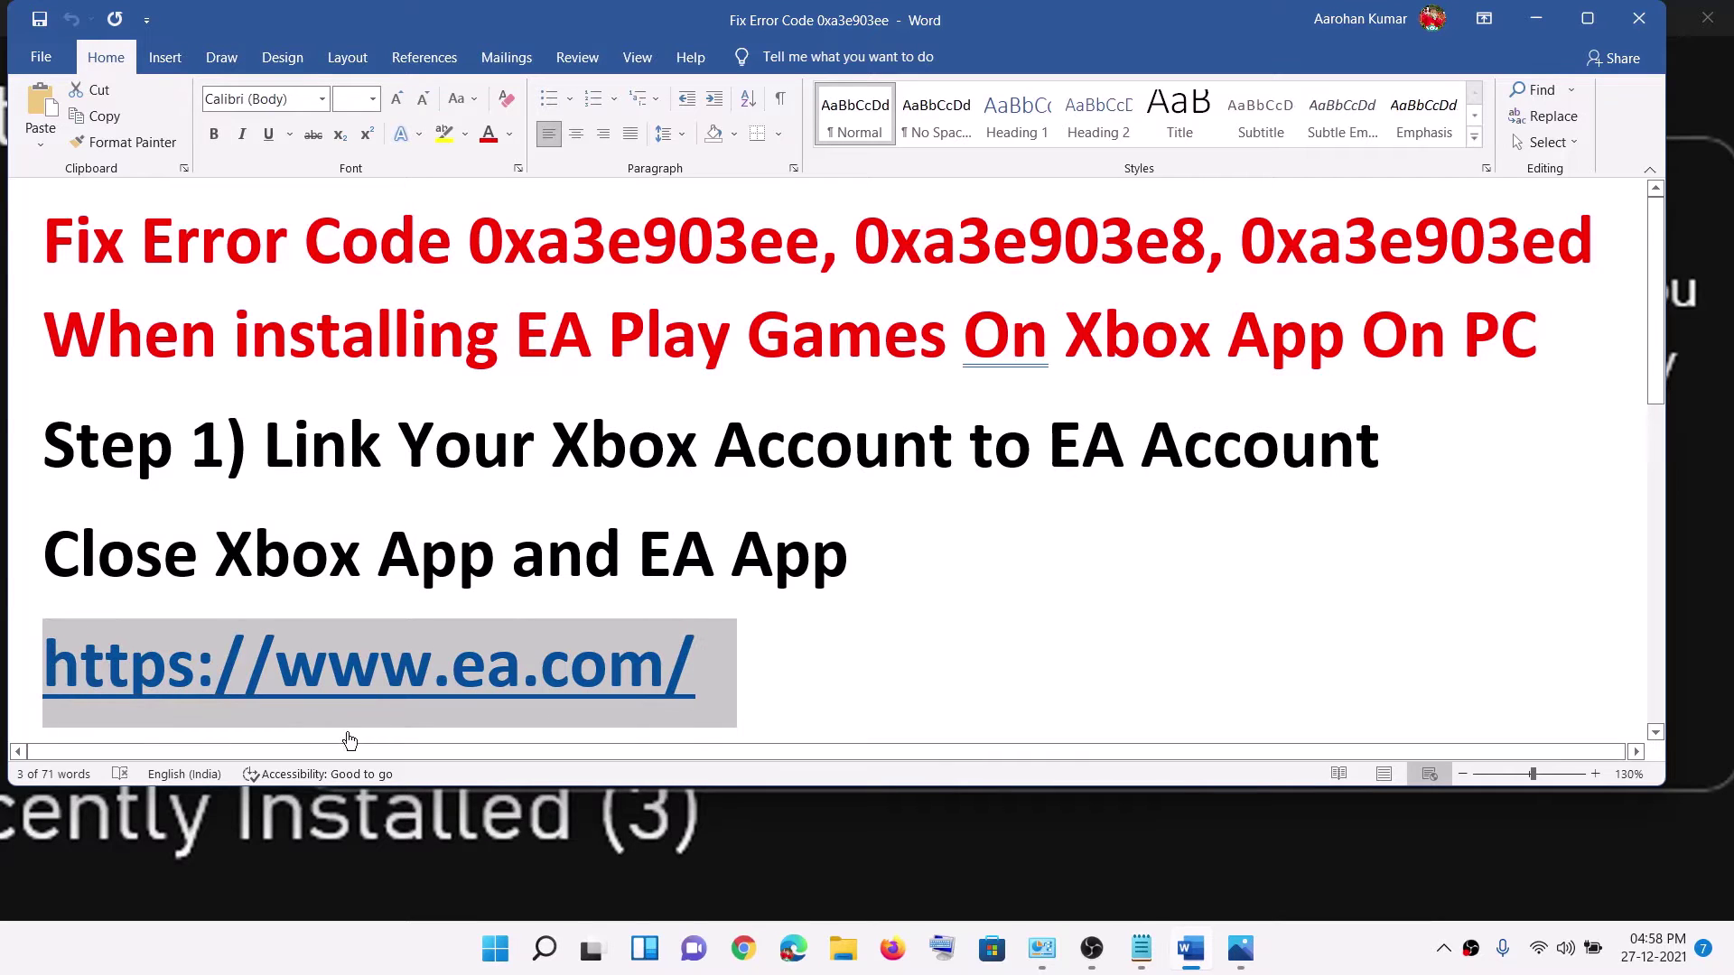
click(746, 950)
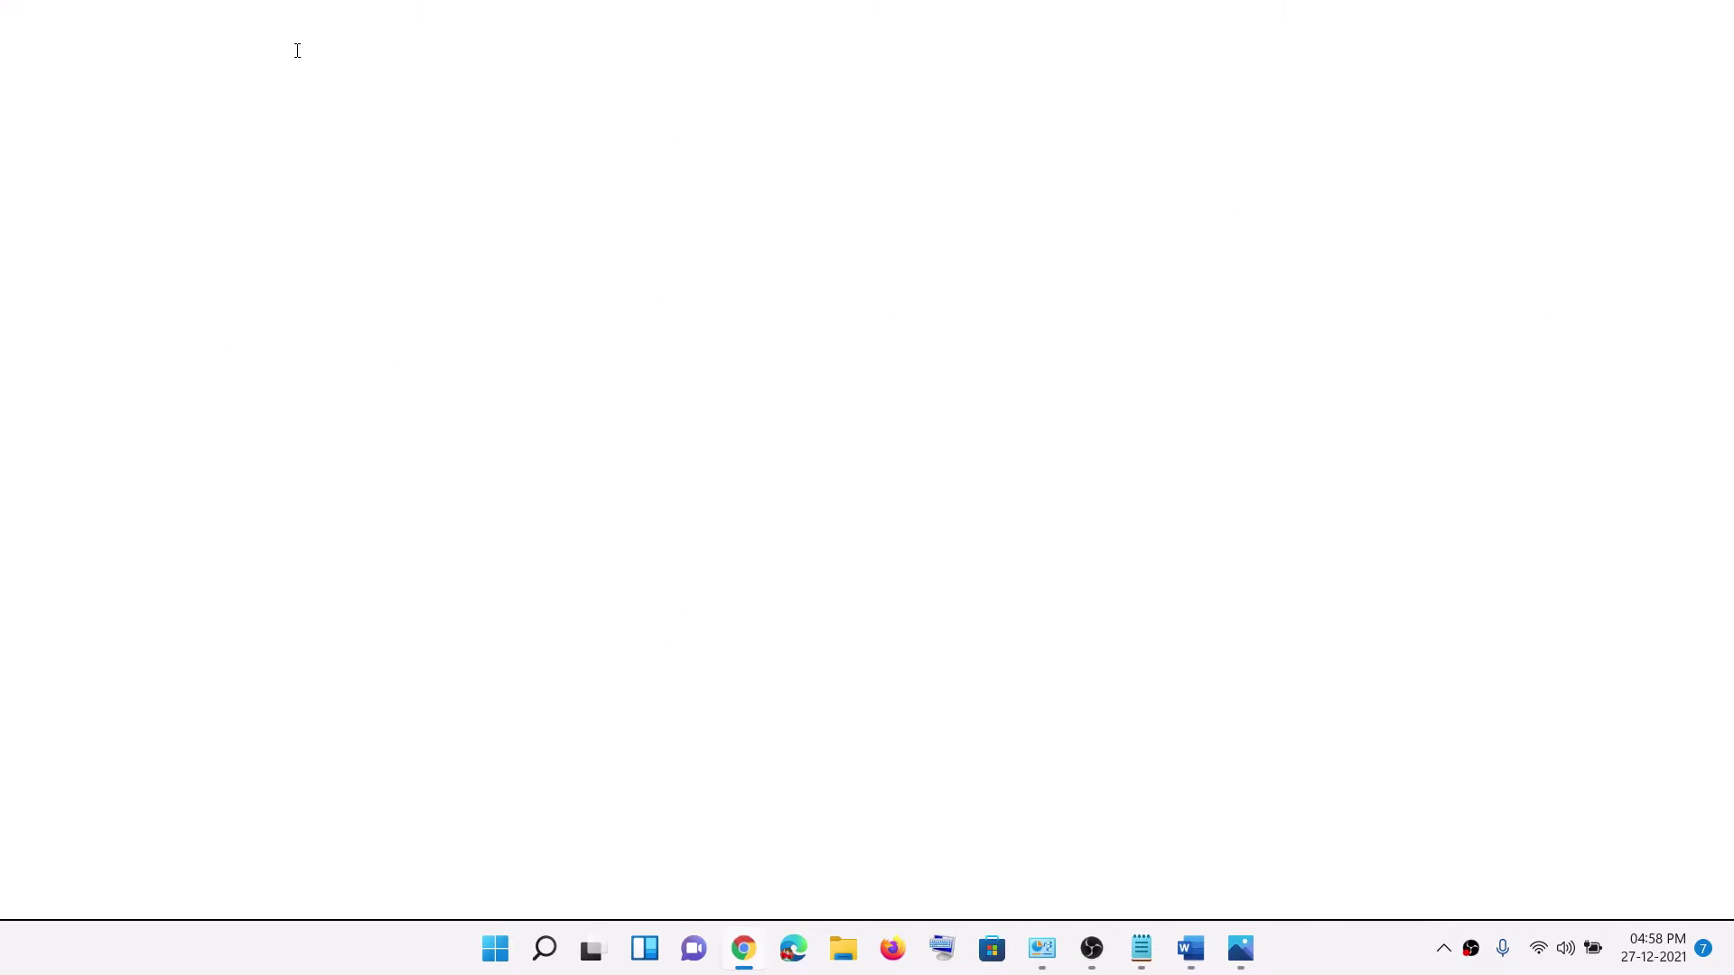
key(ctrl+v)
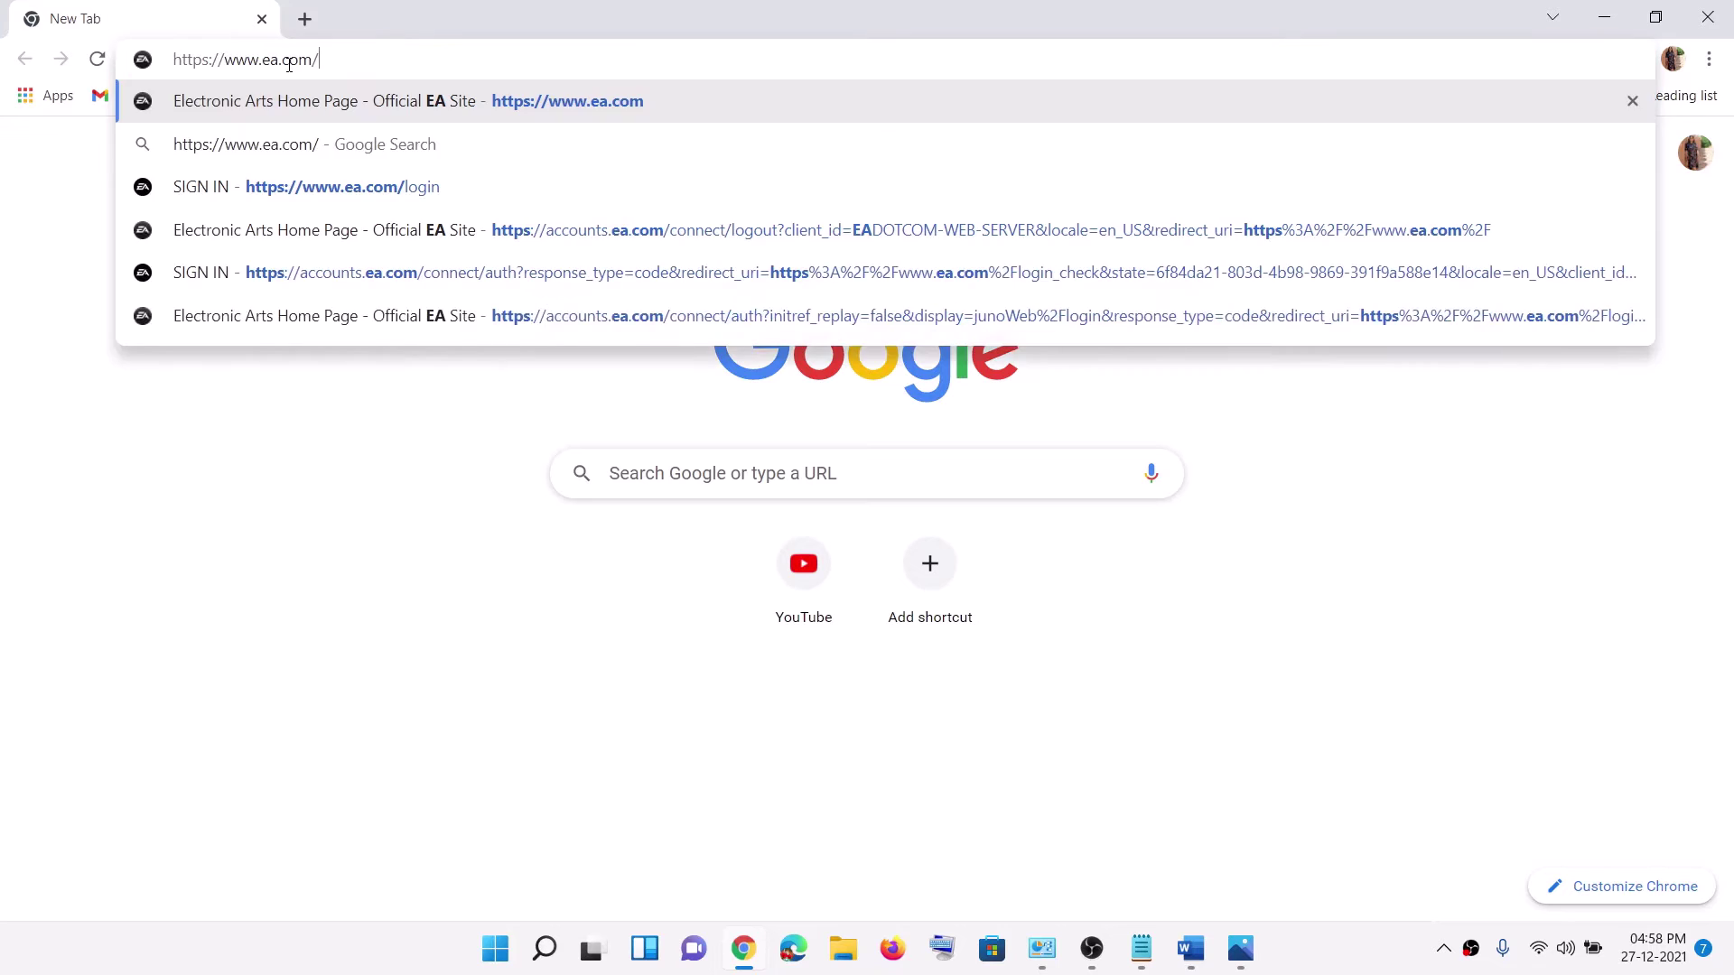
key(Return)
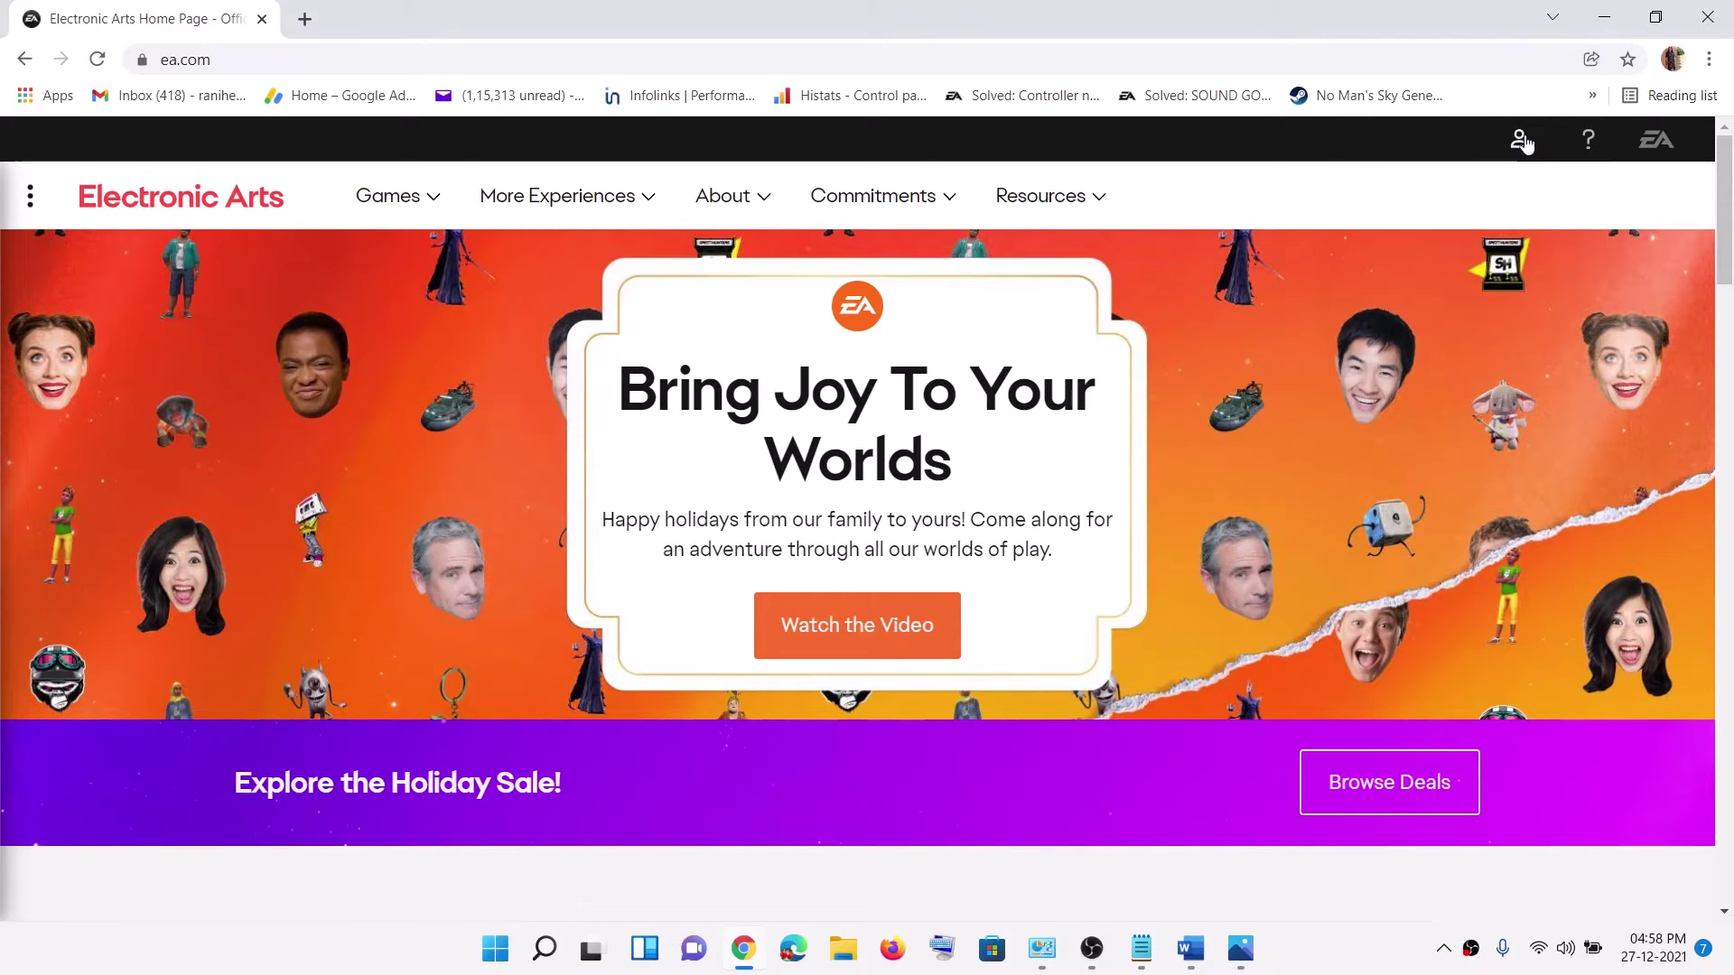
click(1522, 141)
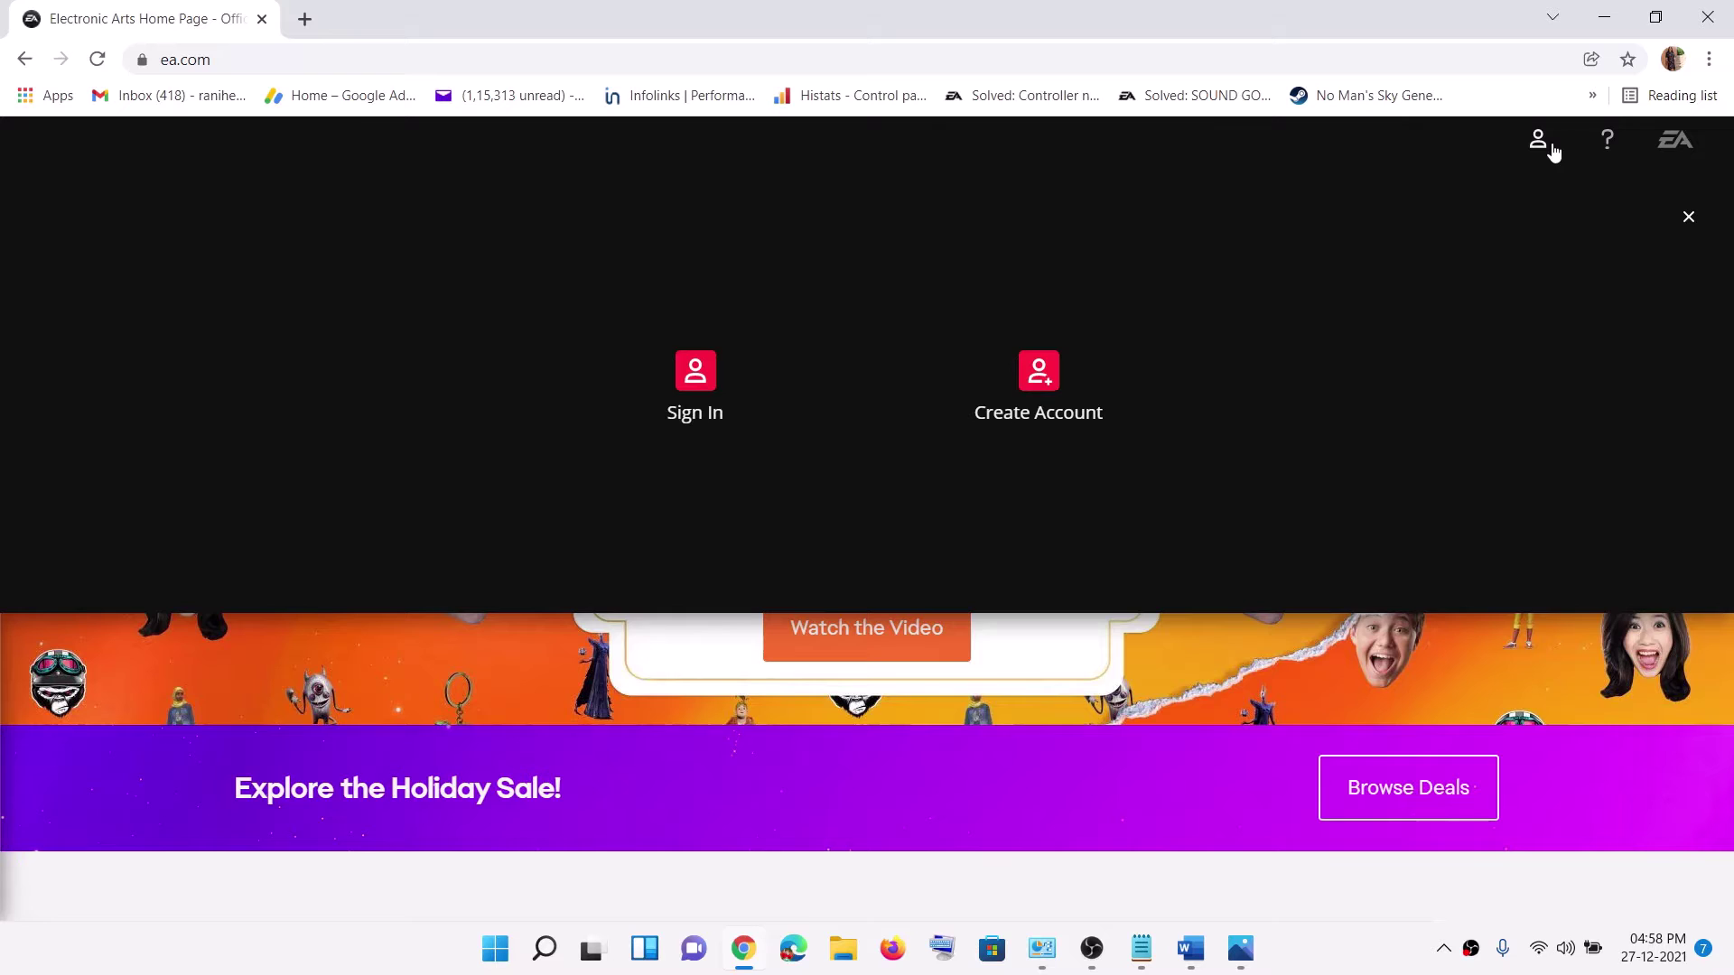
click(695, 378)
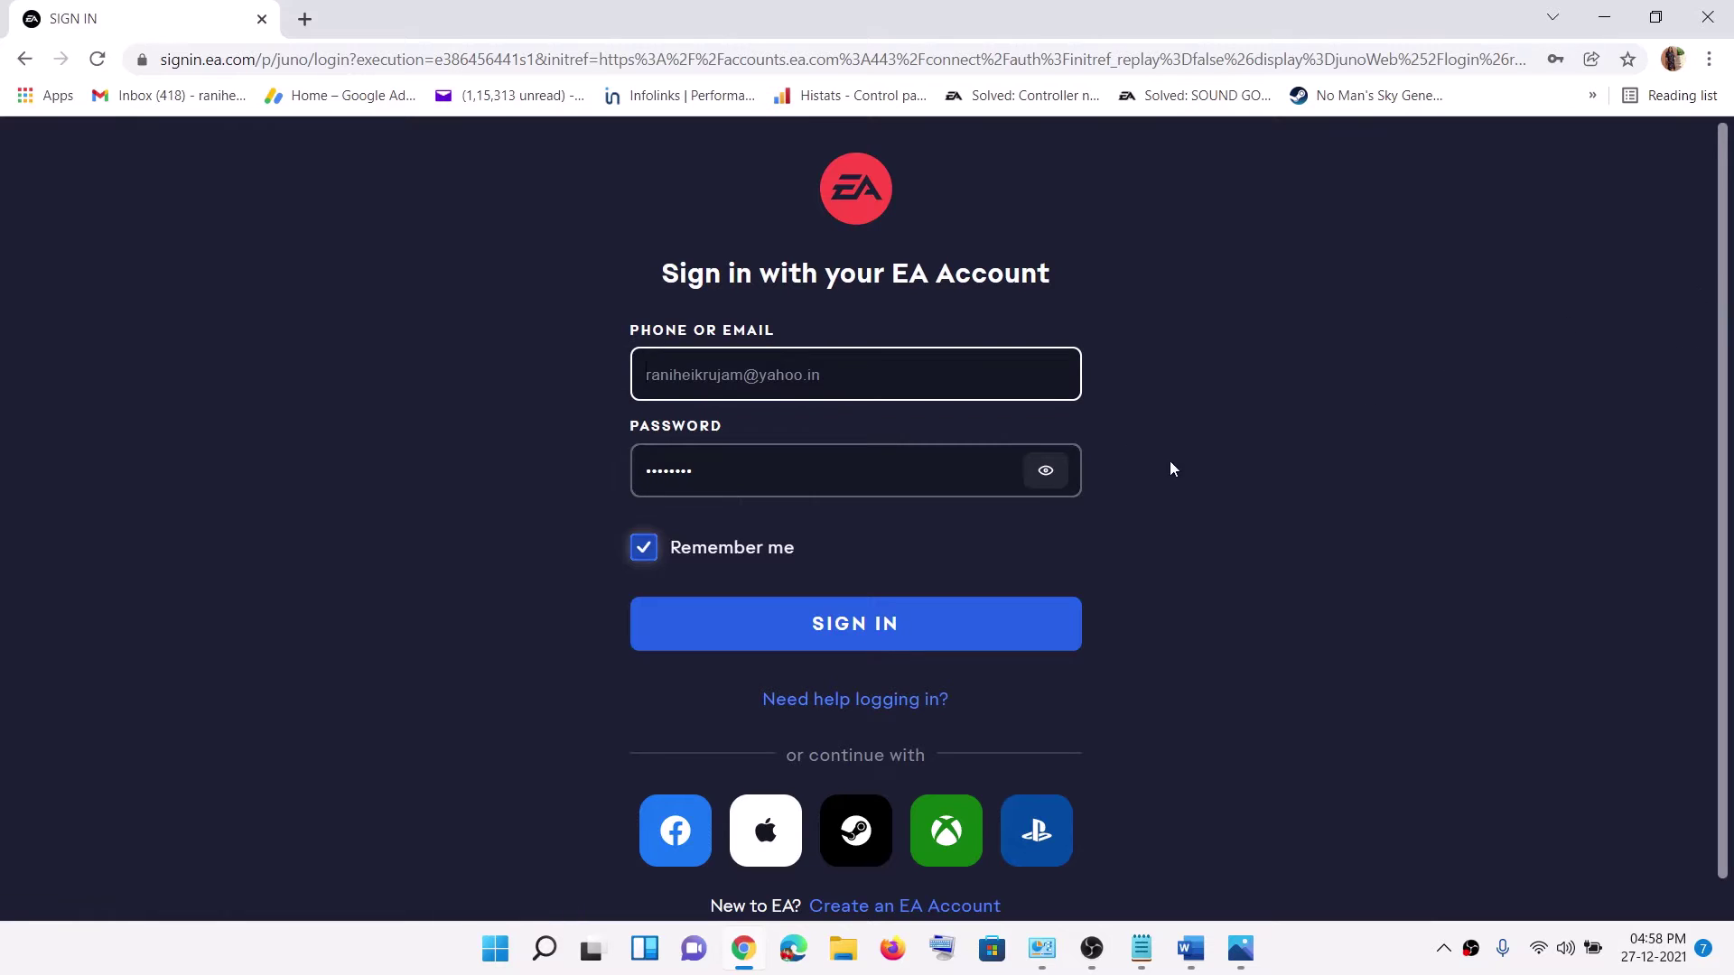
Sign in with Xbox, verify with an emailed code, and link the EA and Xbox accounts.
scroll(1163, 479, down, 1)
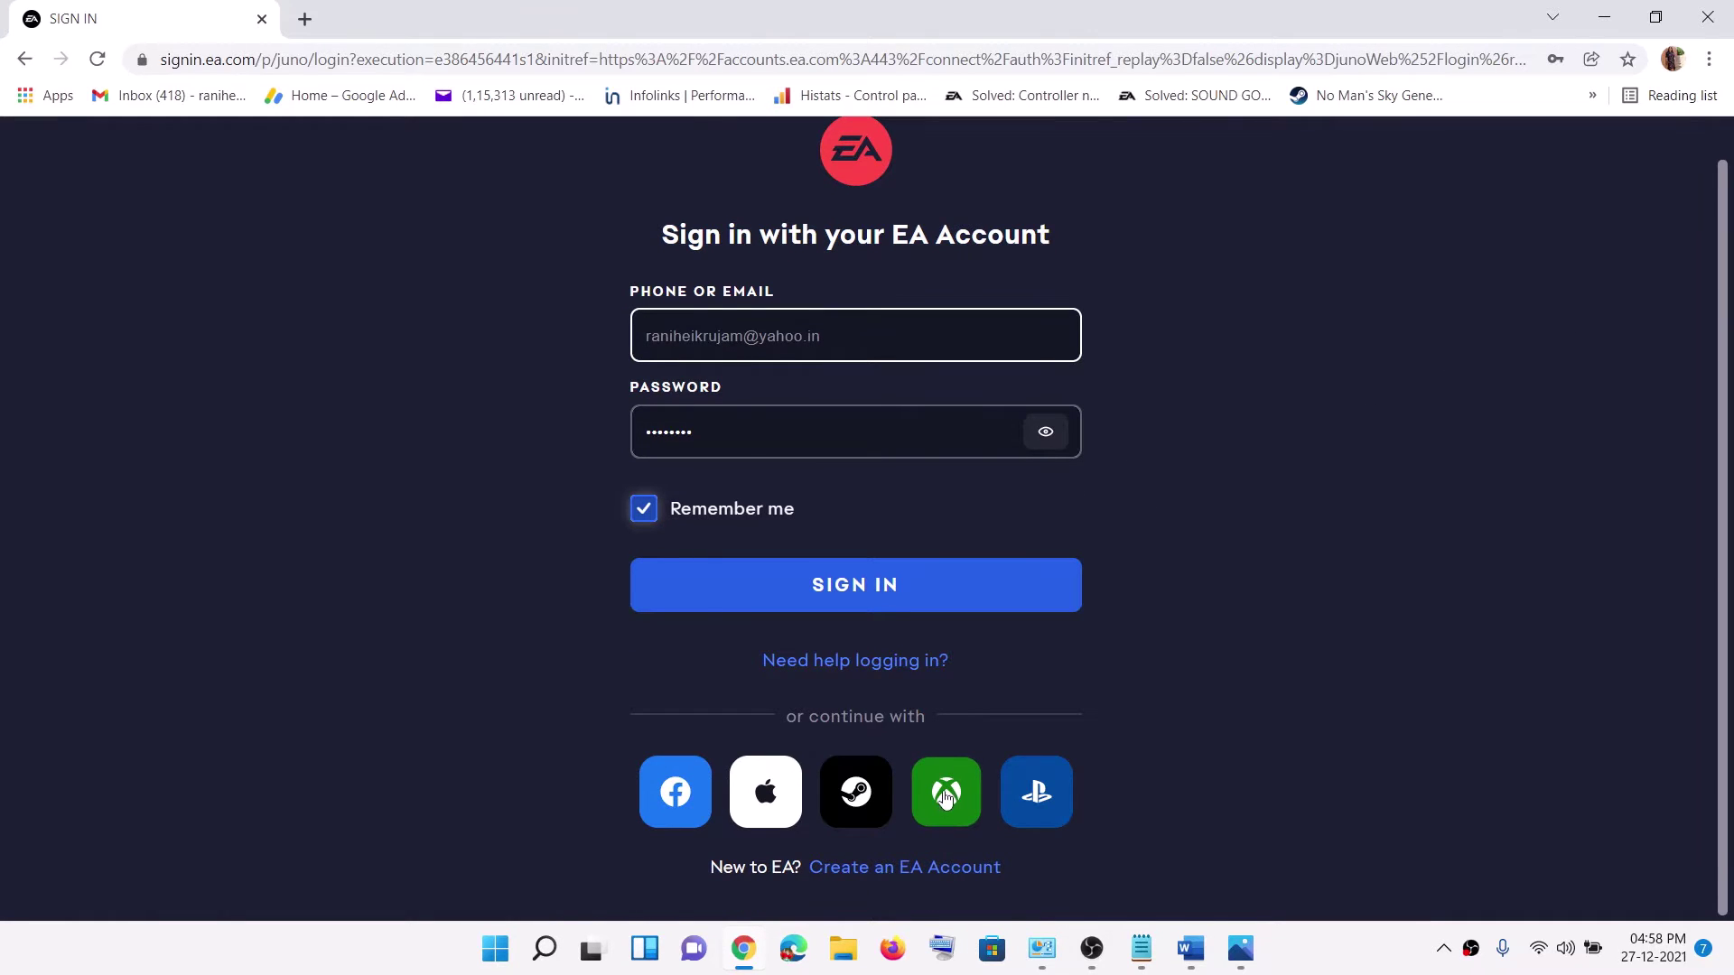
click(944, 806)
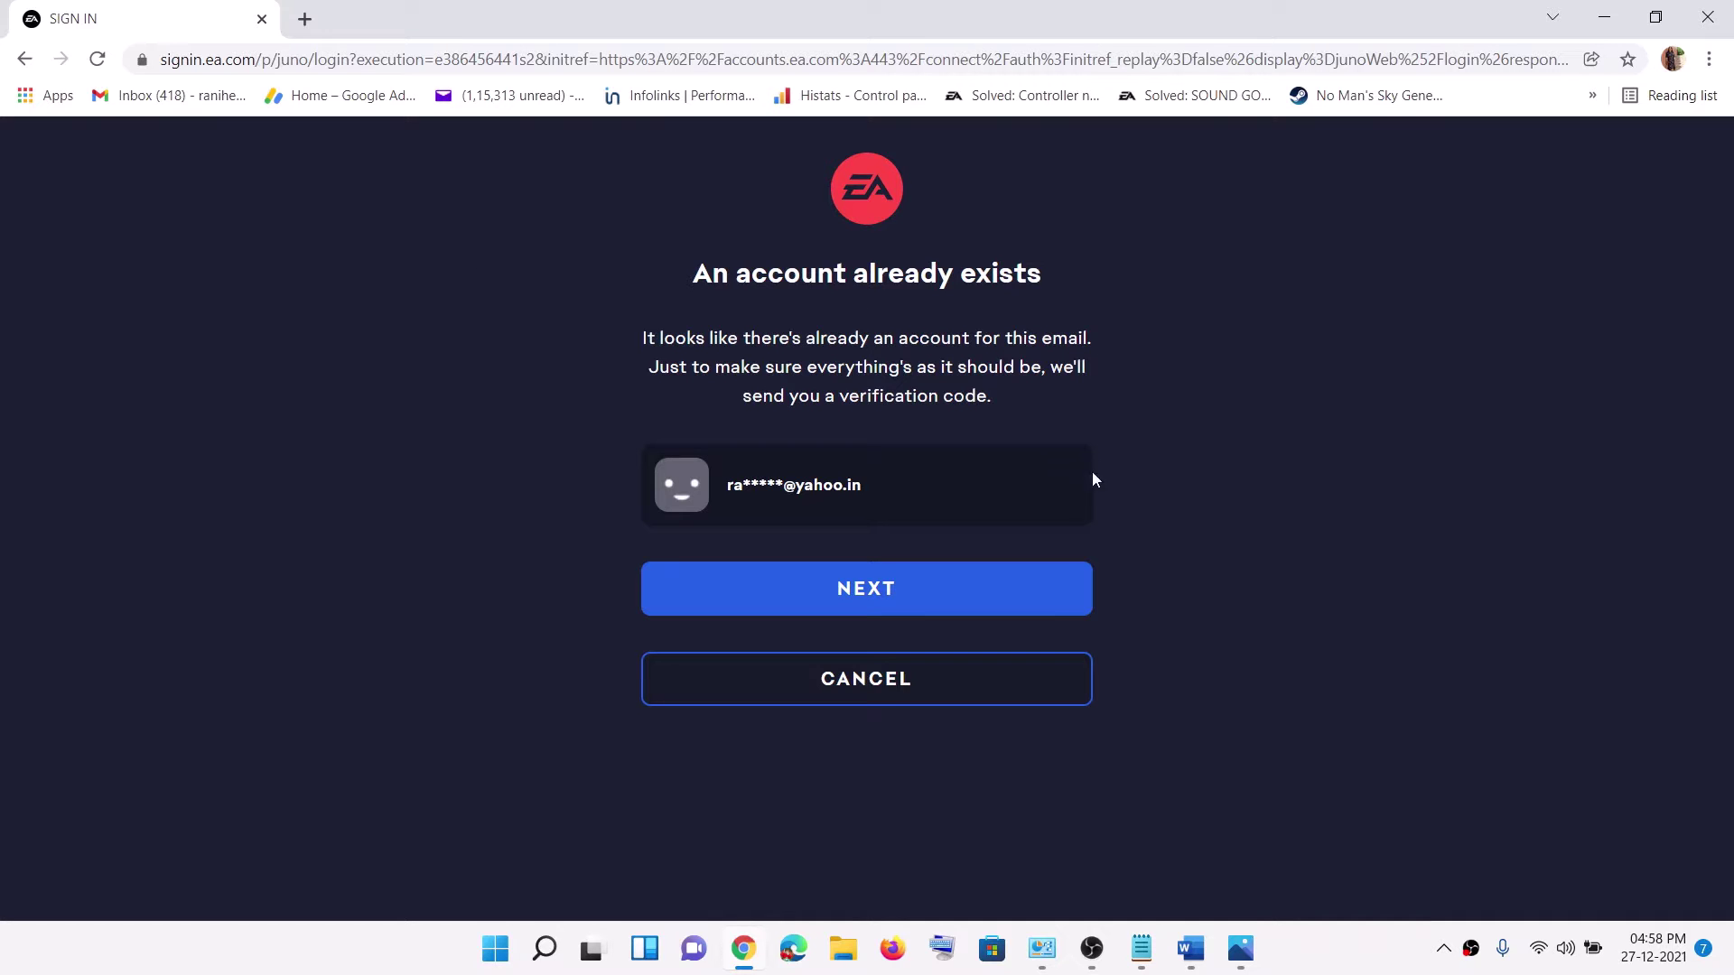
click(822, 601)
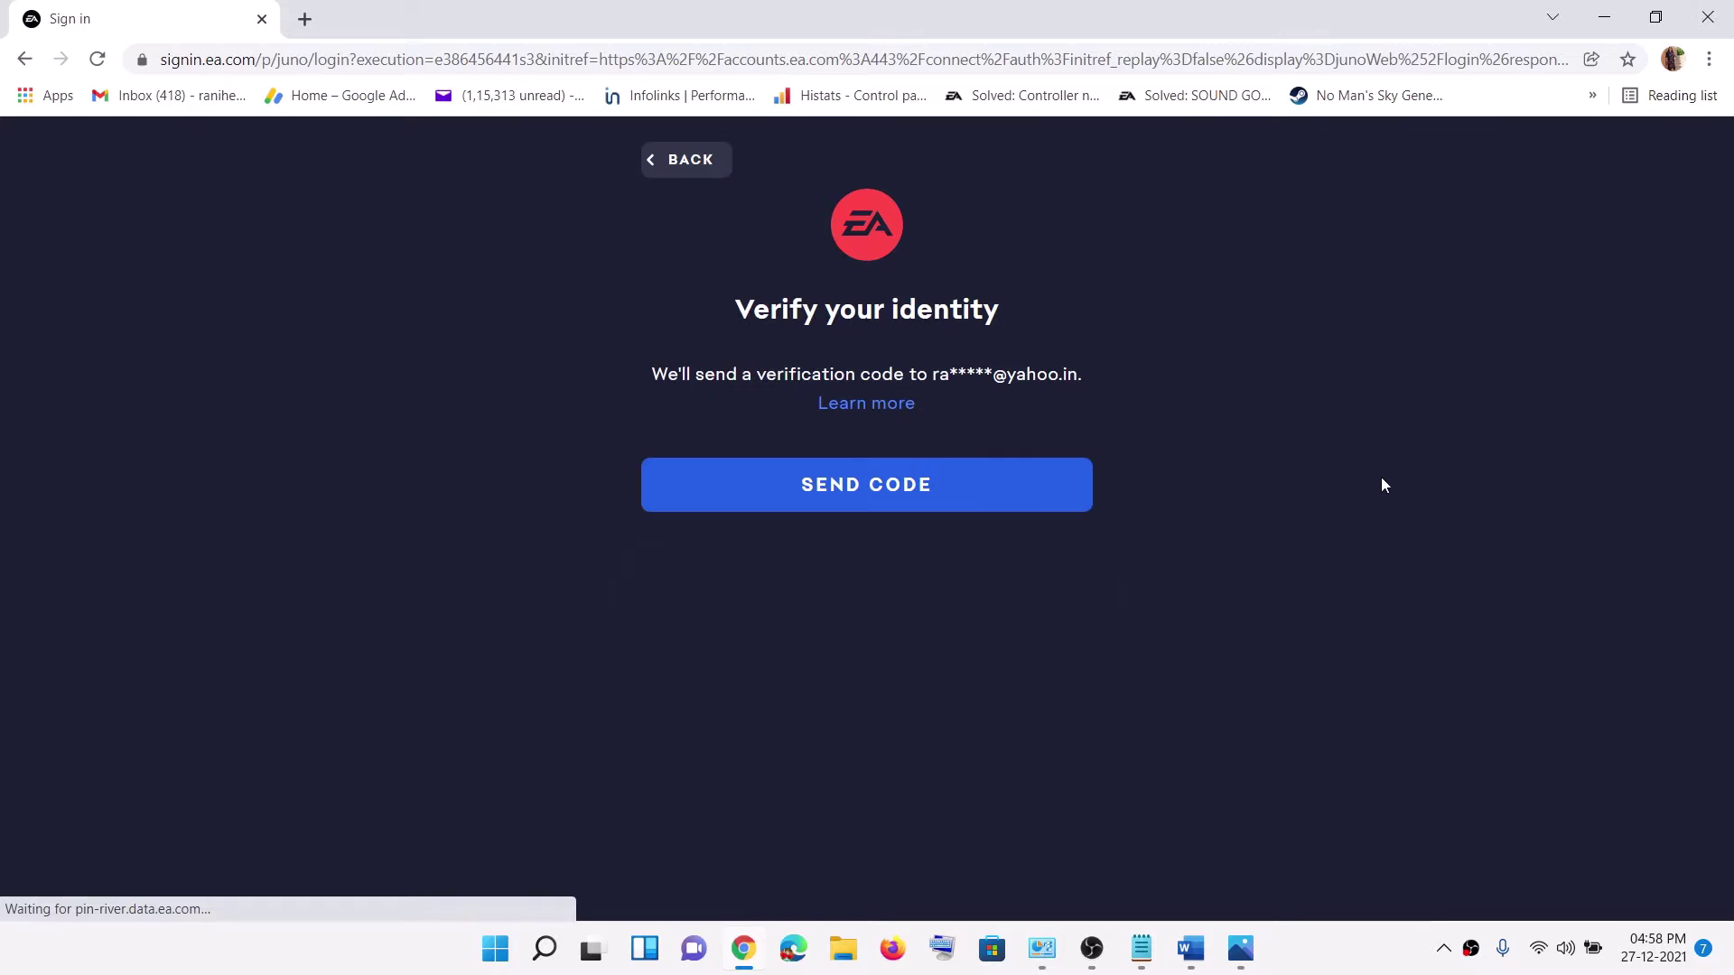
click(882, 493)
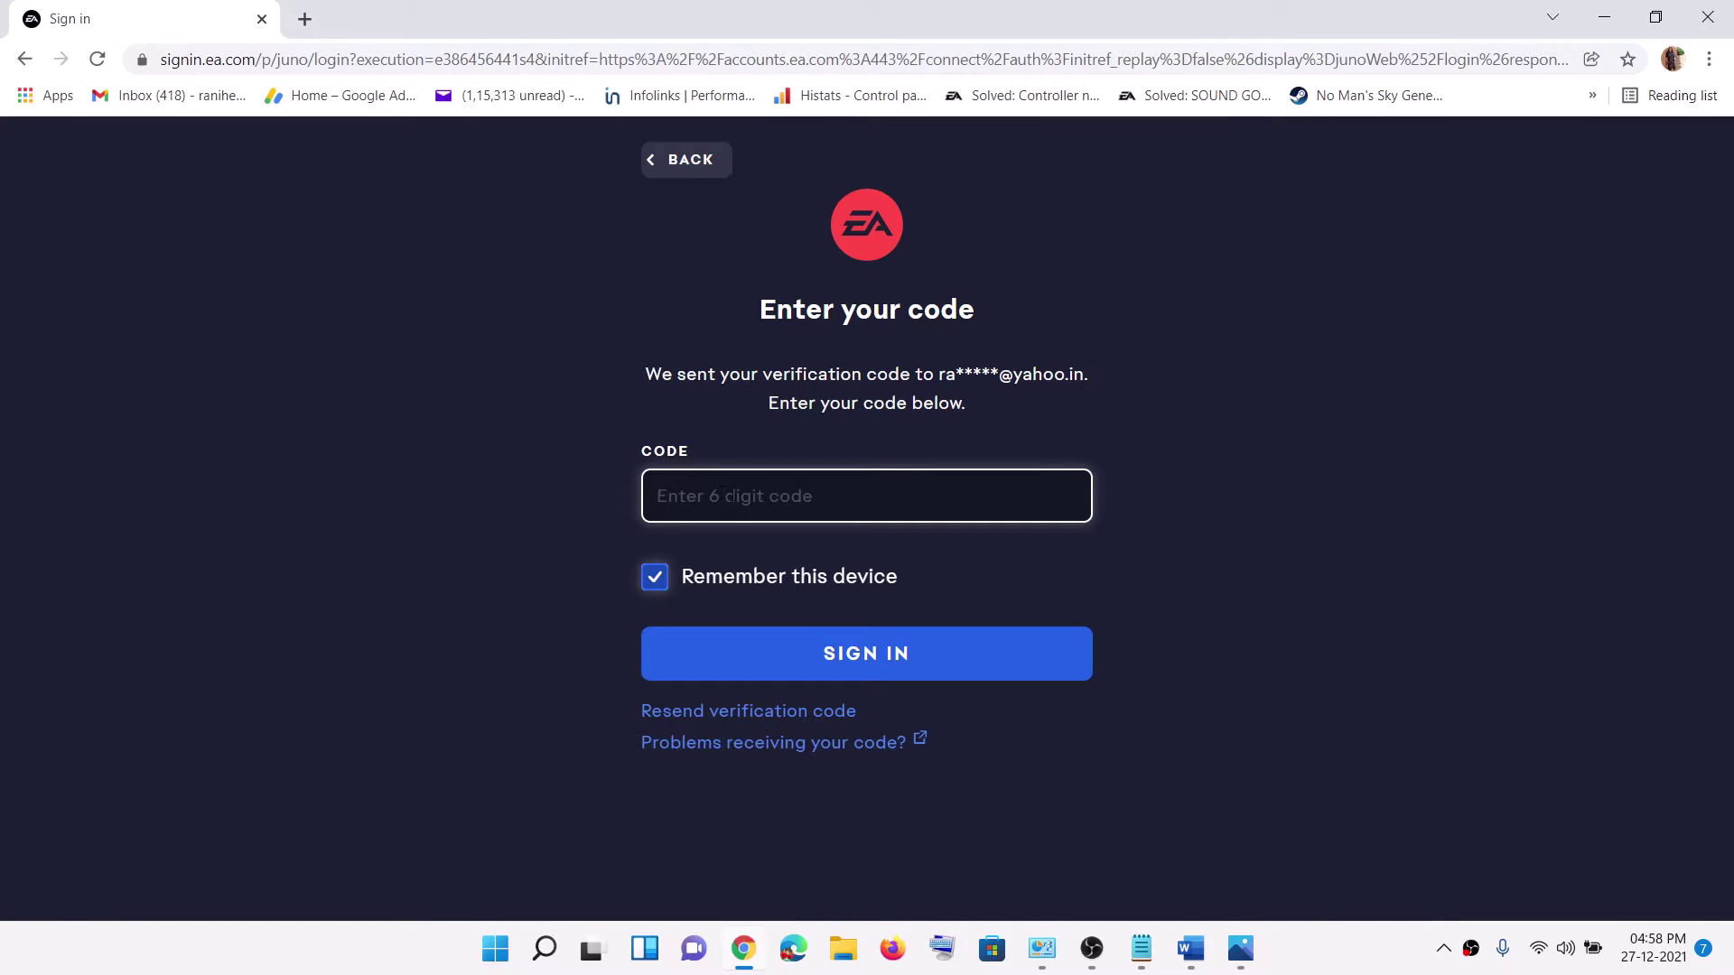
click(1320, 948)
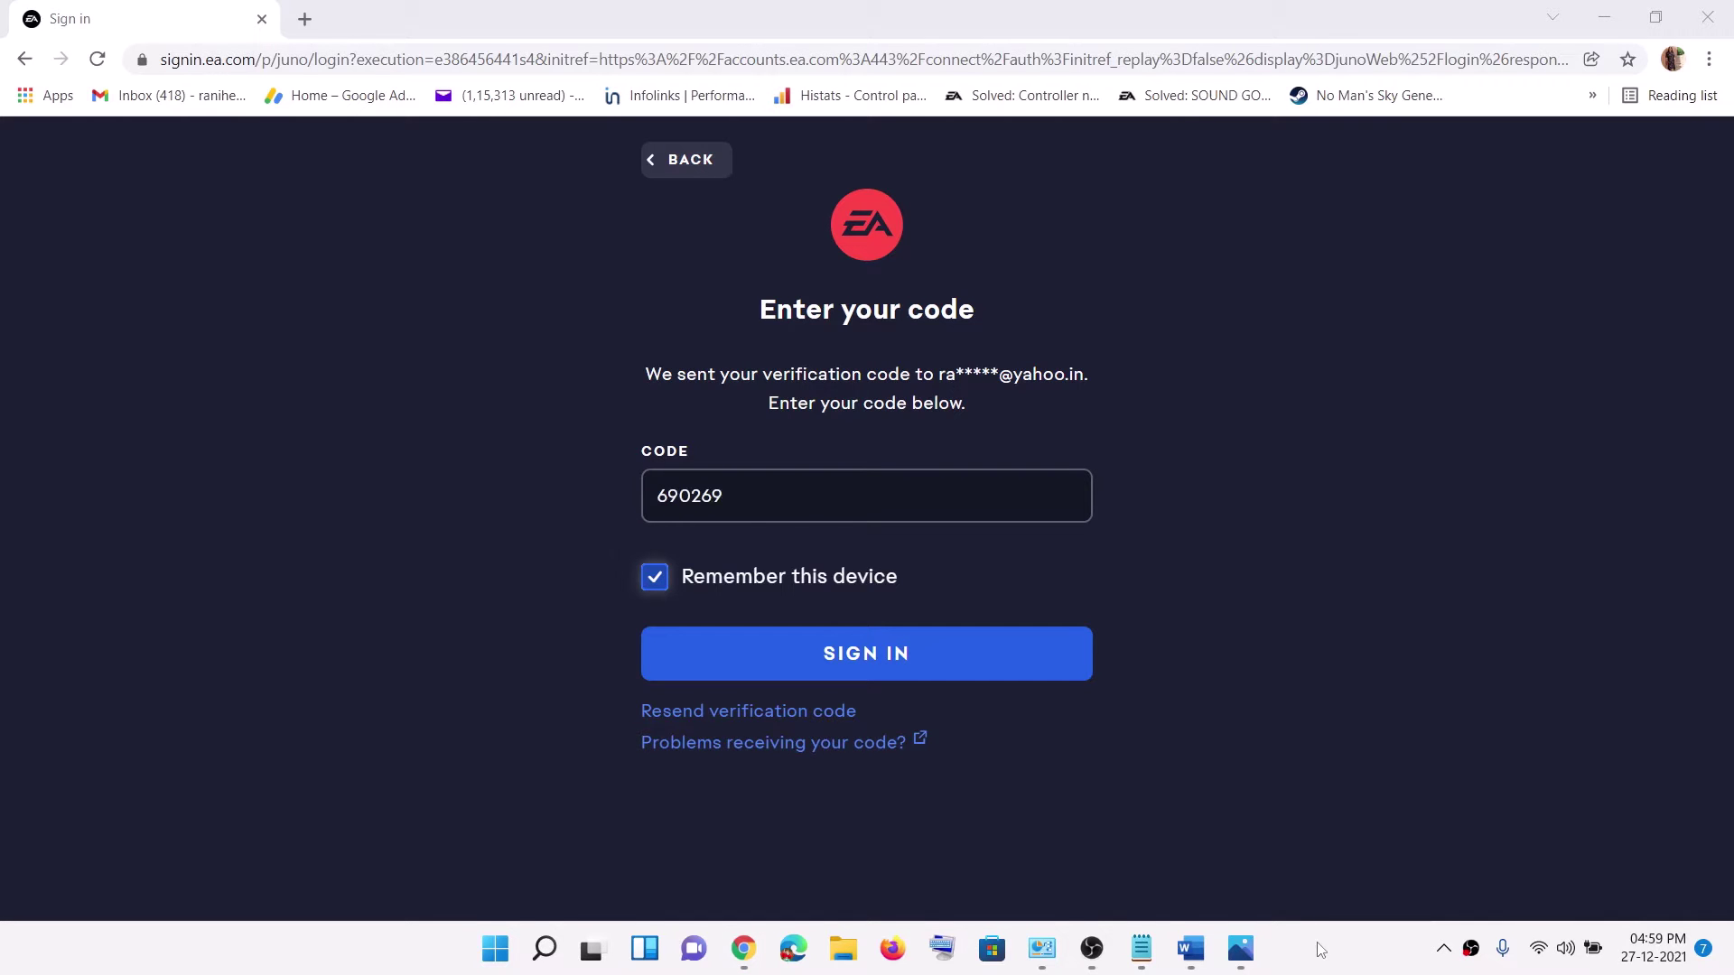
click(866, 659)
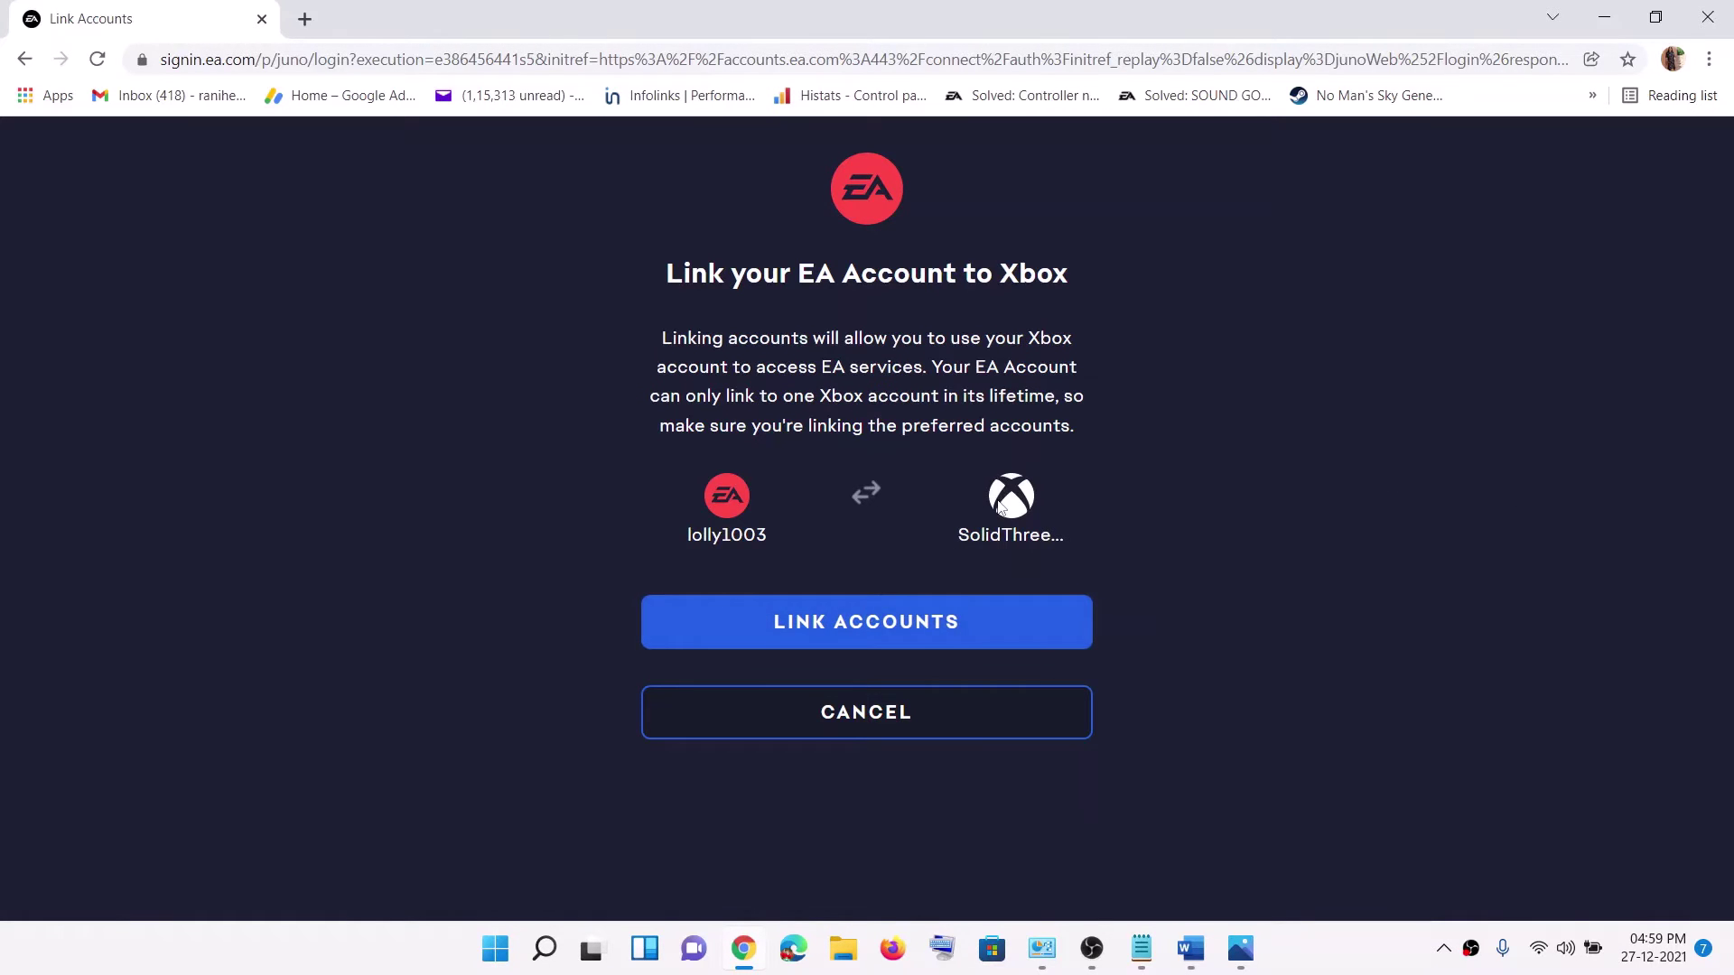
click(858, 630)
Finish the account linking and relaunch the Xbox app by searching 'xbox' in Start.
click(873, 379)
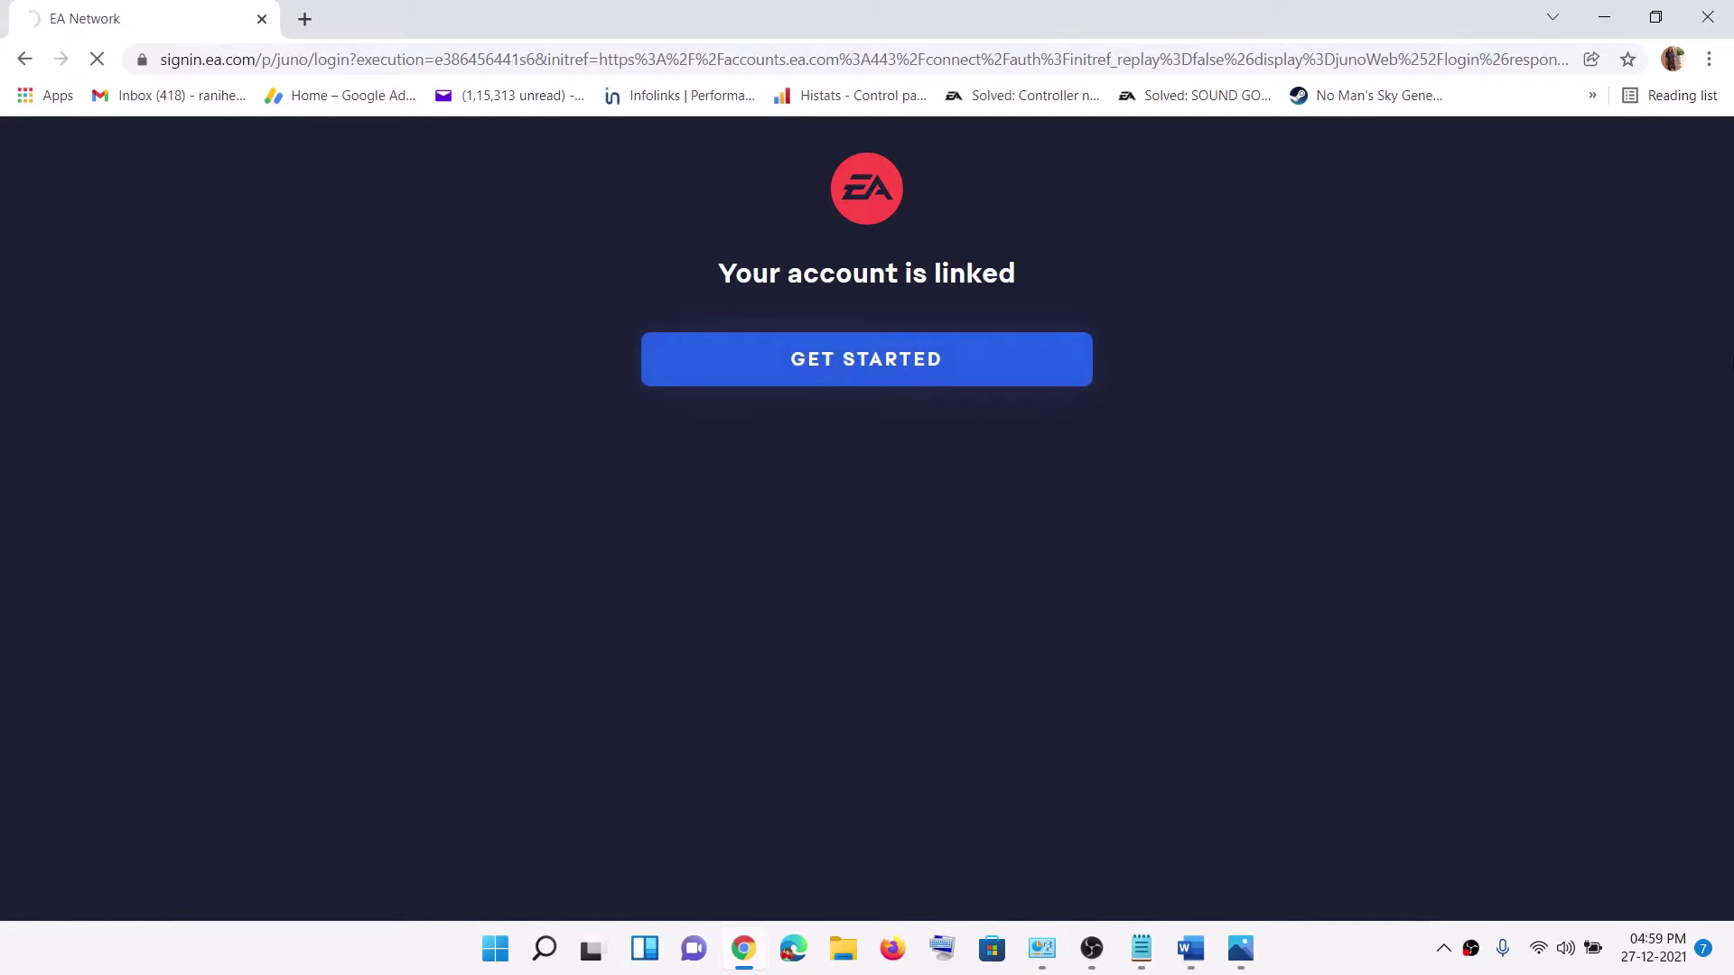
click(499, 948)
text(xbox)
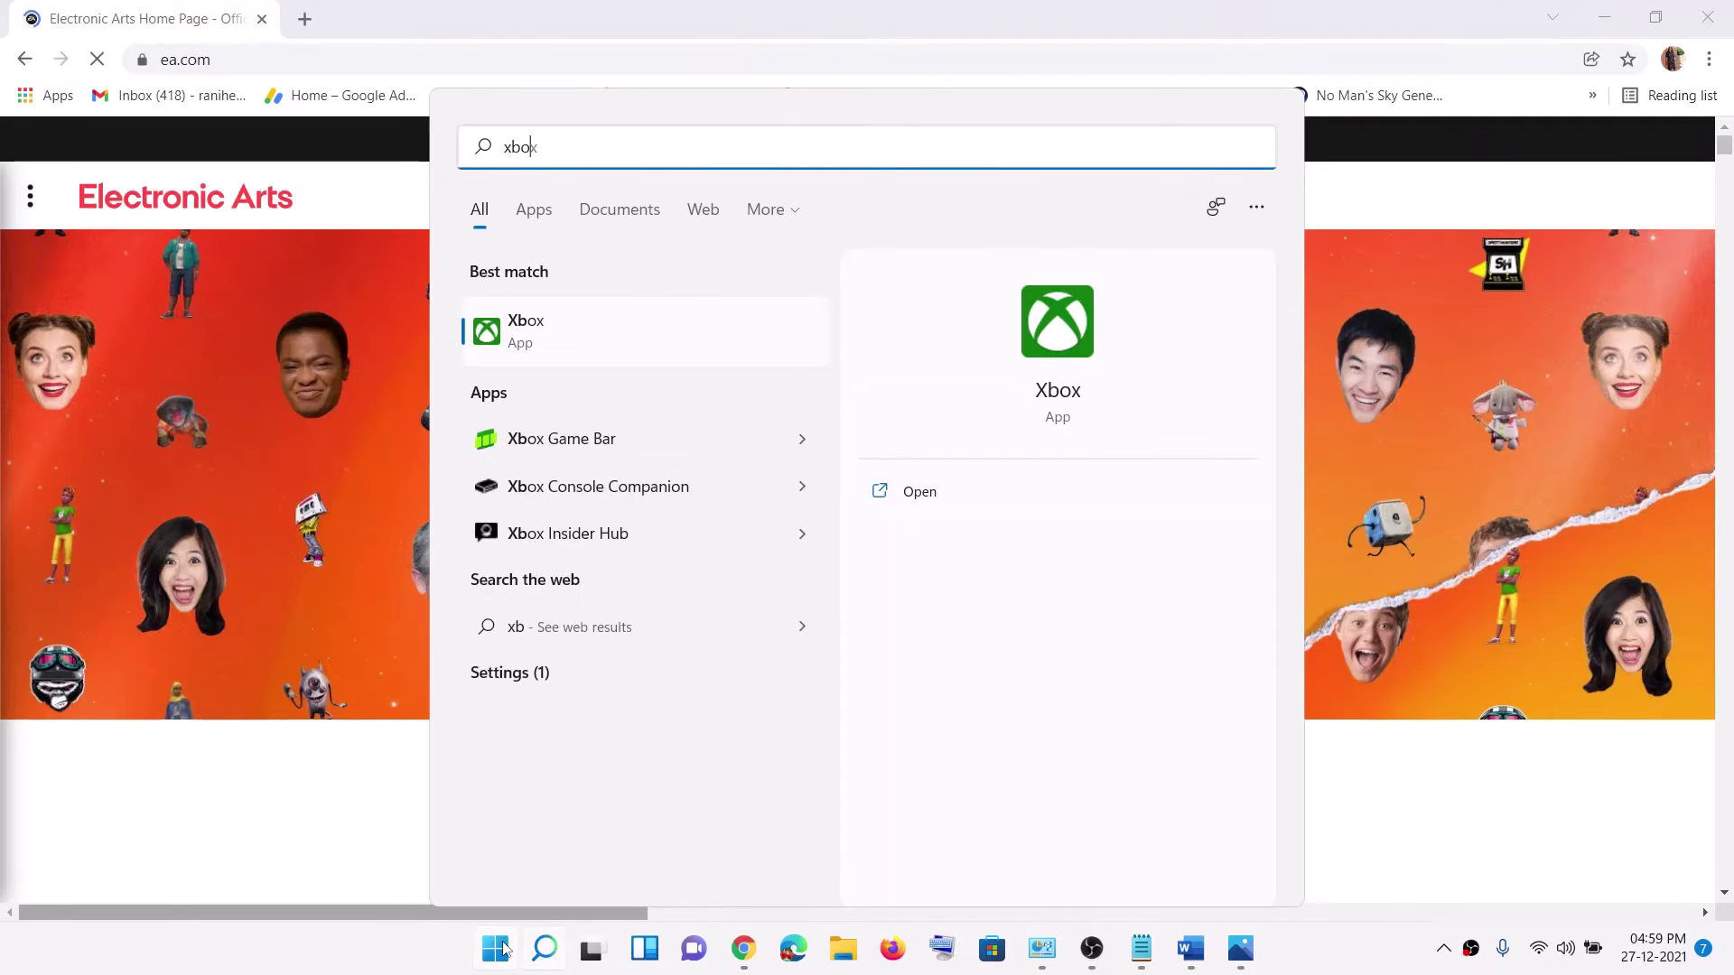
click(1110, 350)
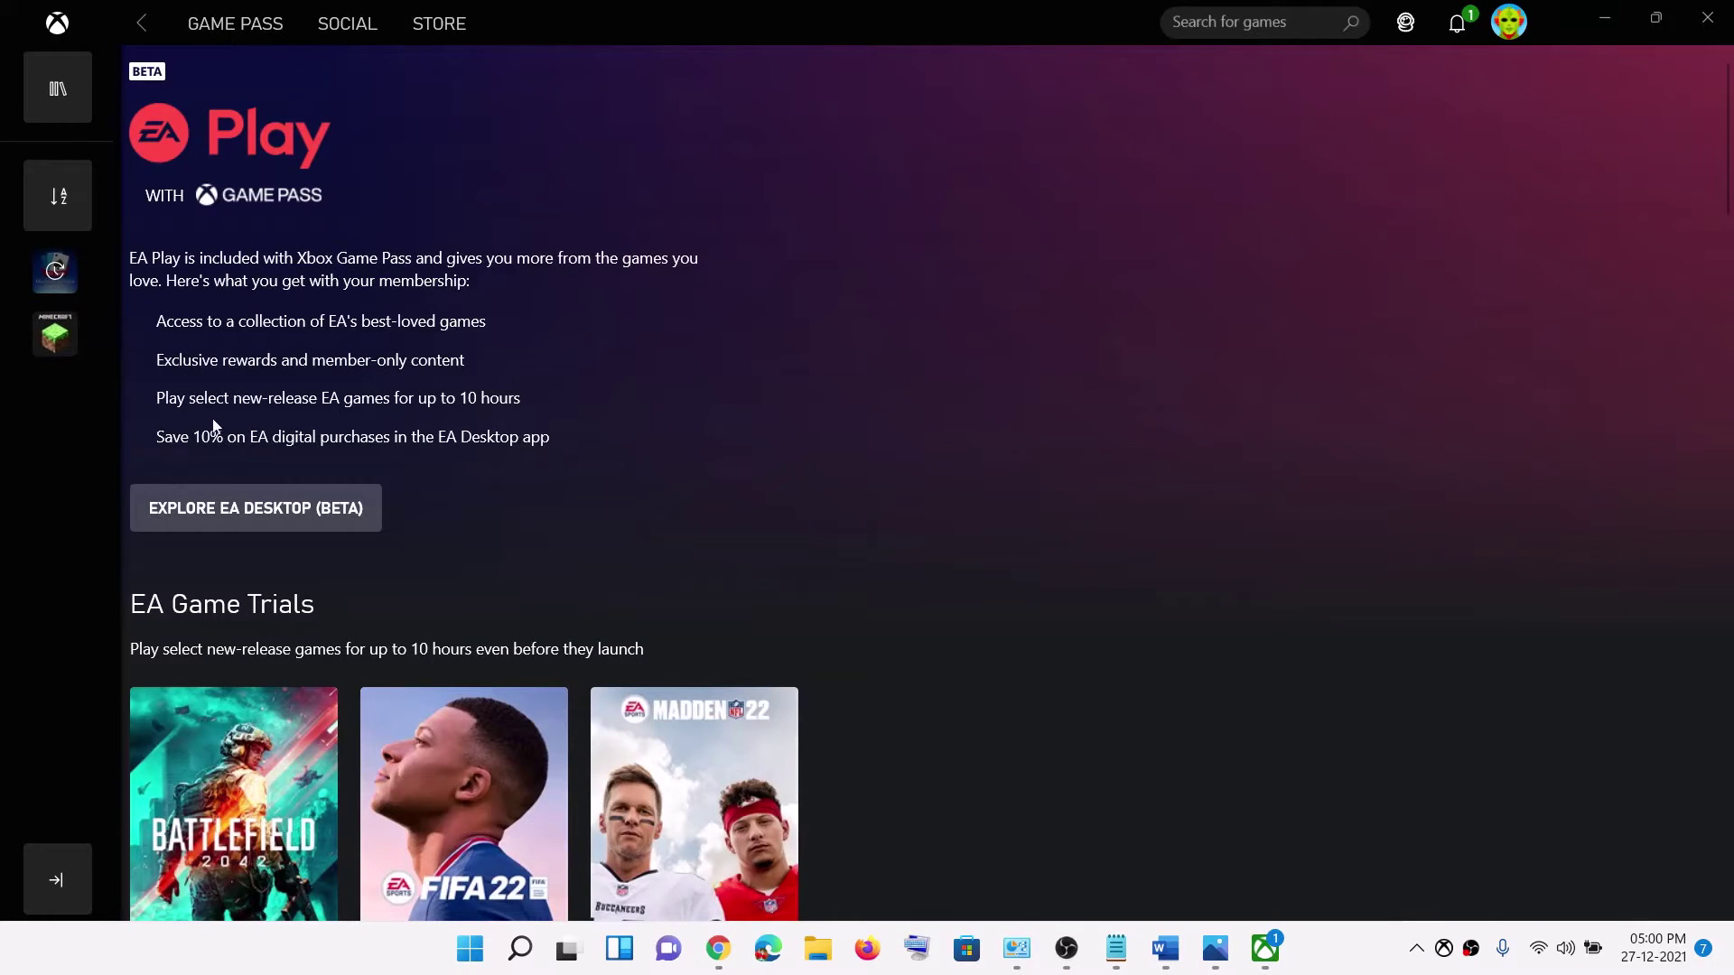
Install Battlefield 2042 from its trial page, accepting the default download options and terms of play.
scroll(257, 272, down, 4)
click(210, 479)
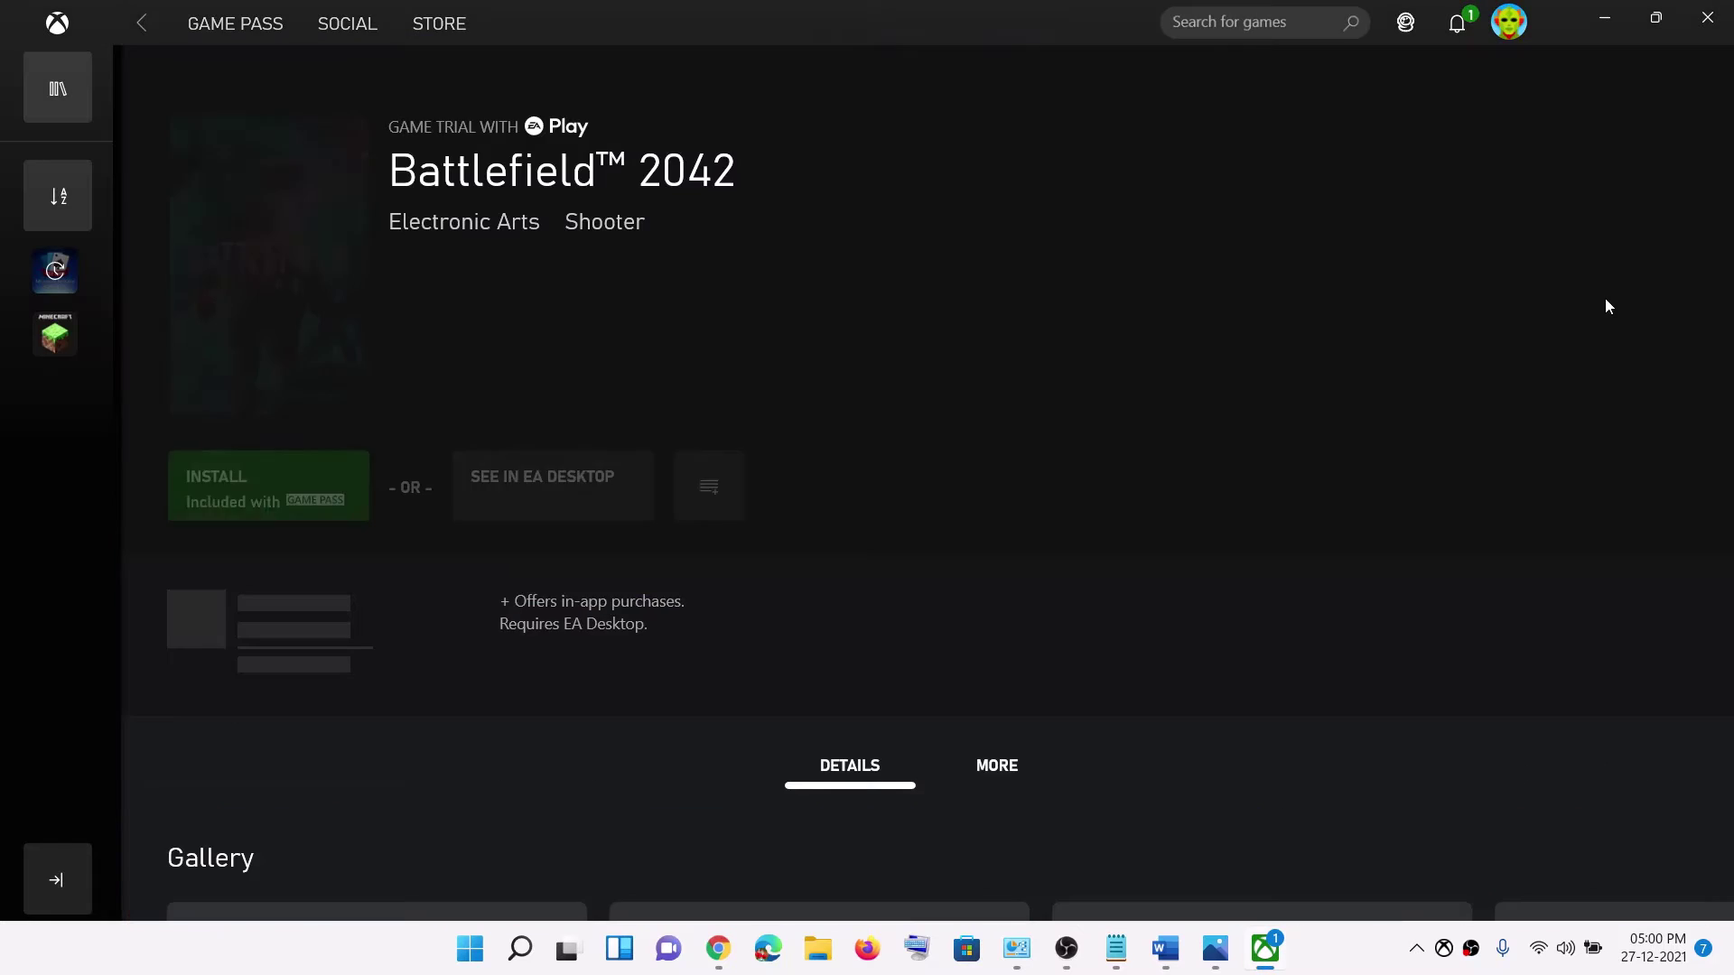
click(290, 493)
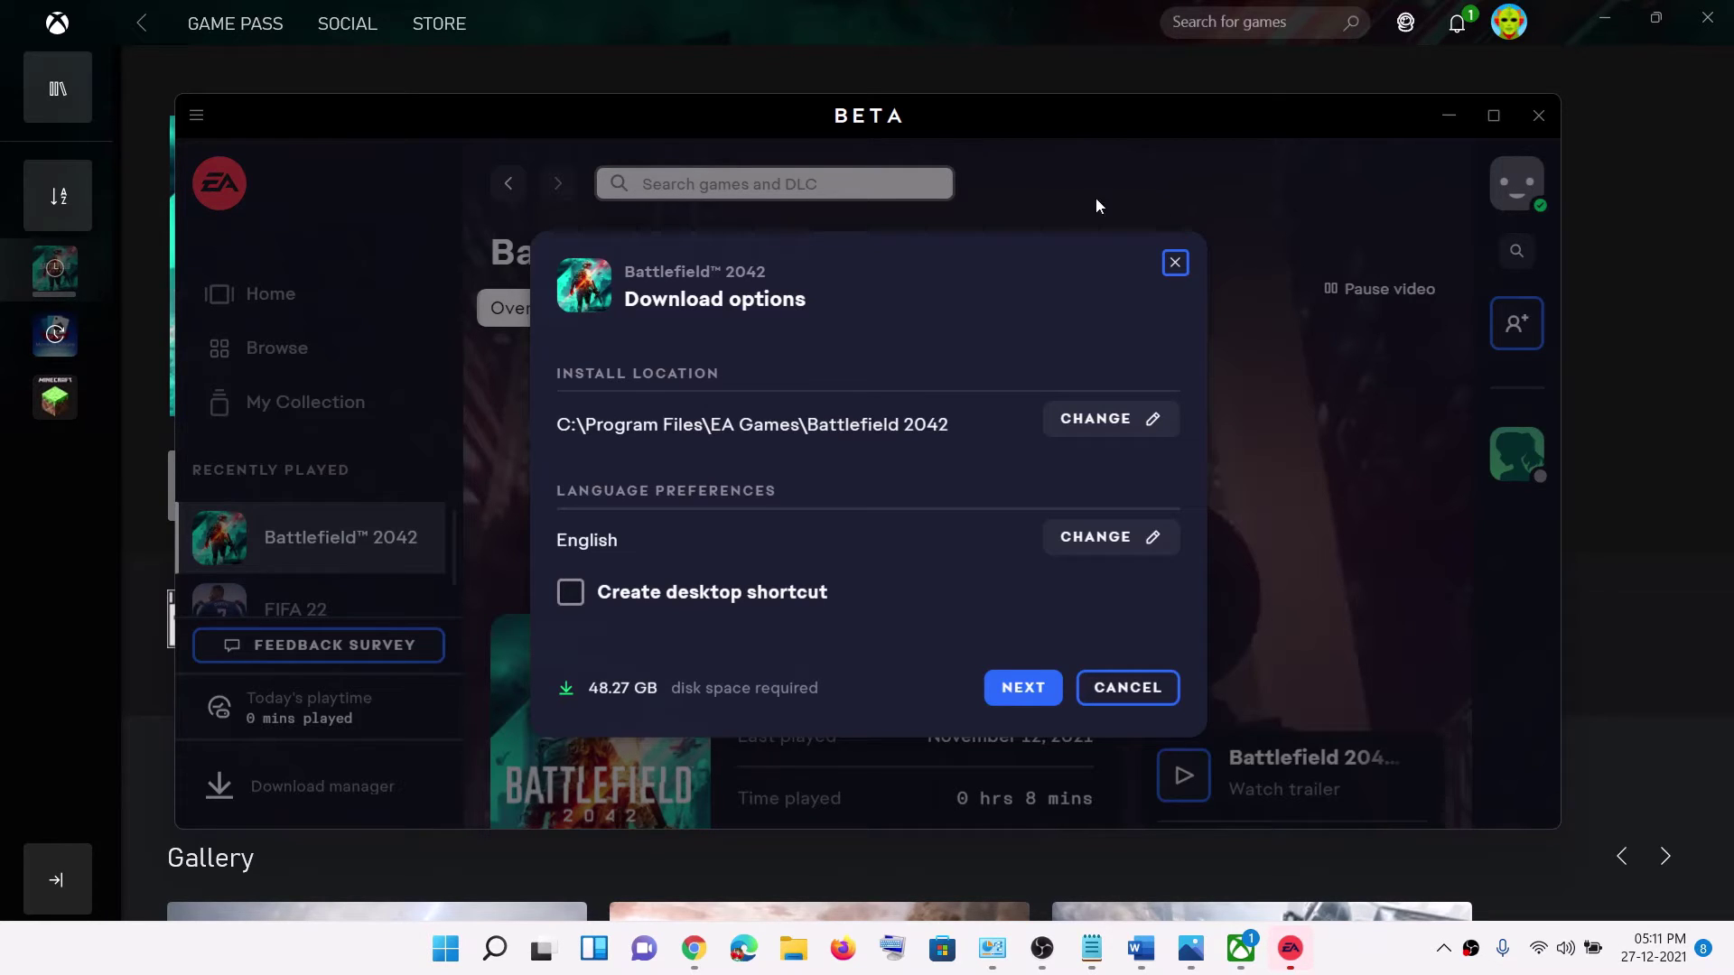
click(1010, 698)
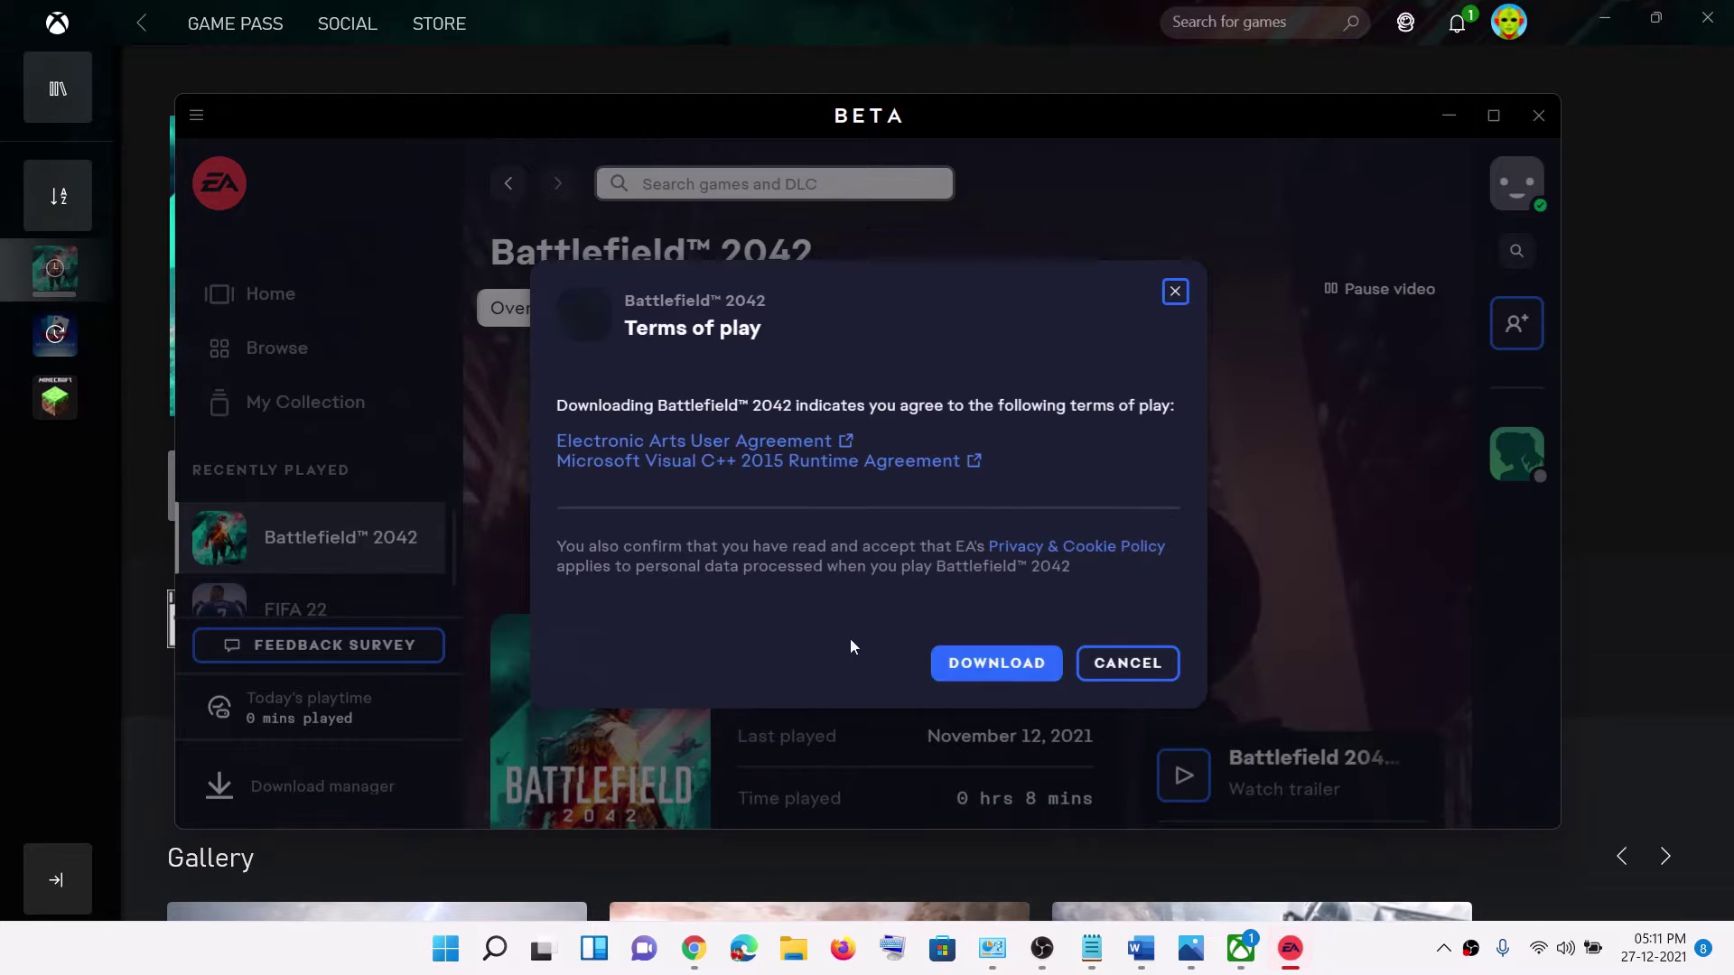
click(957, 659)
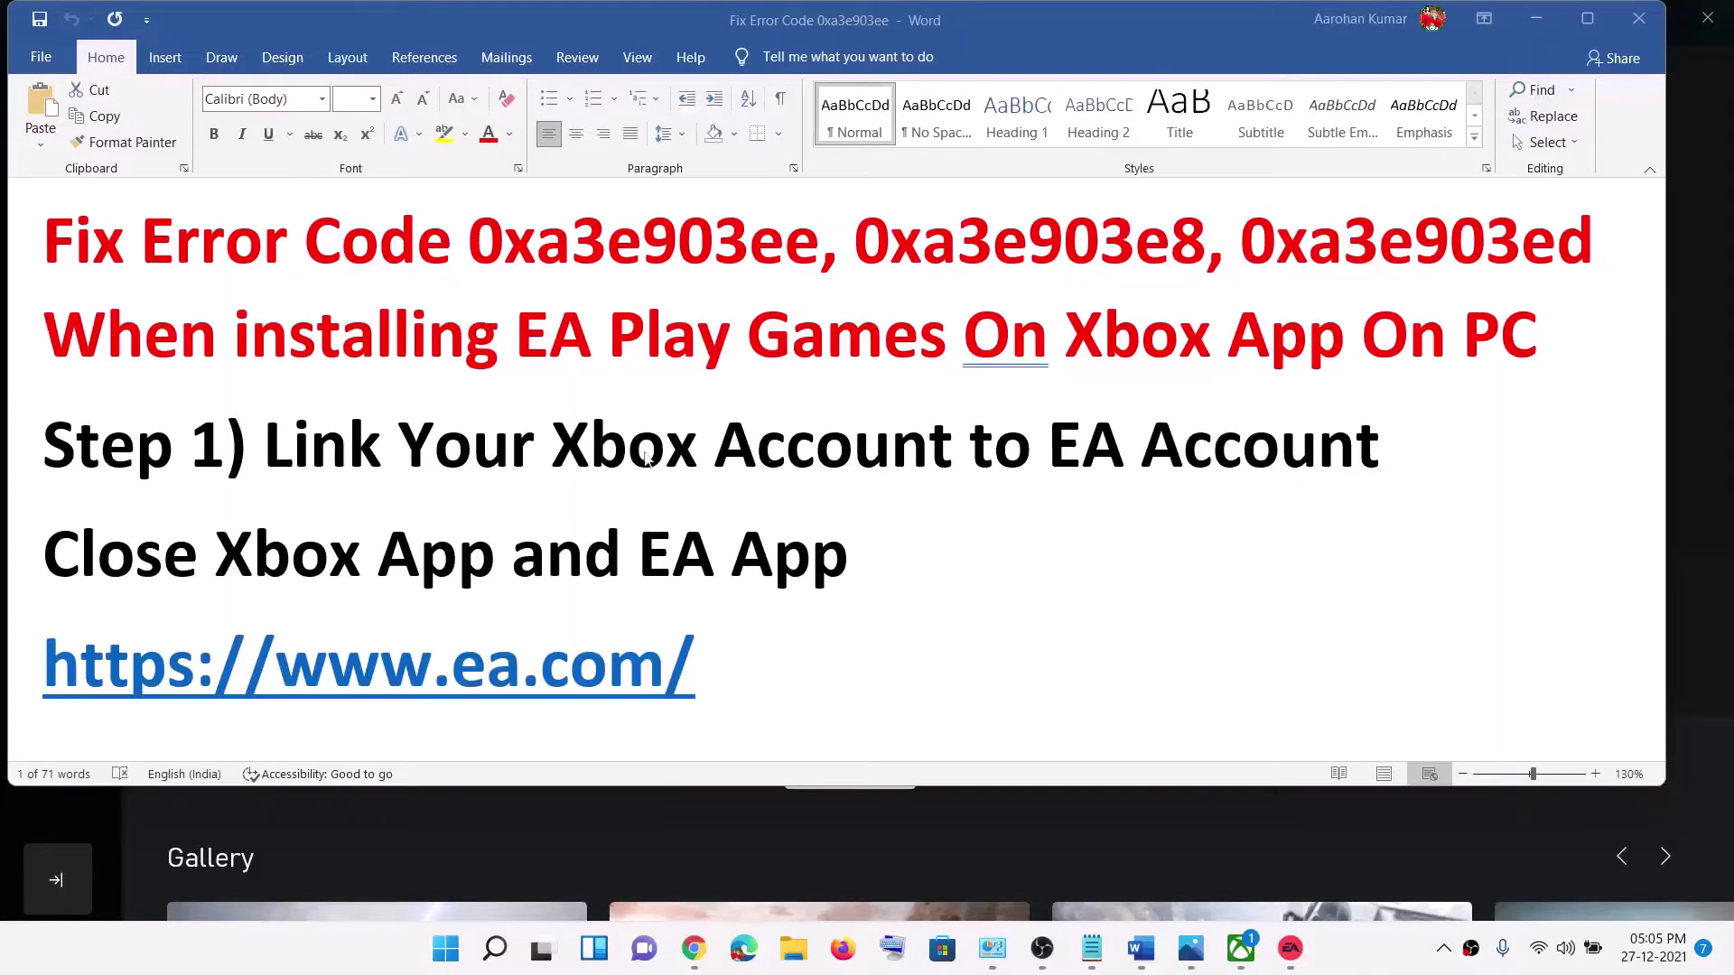
Highlight the Step 2 phrases on a different linked account, the ea.com link and closing both apps.
scroll(582, 503, down, 5)
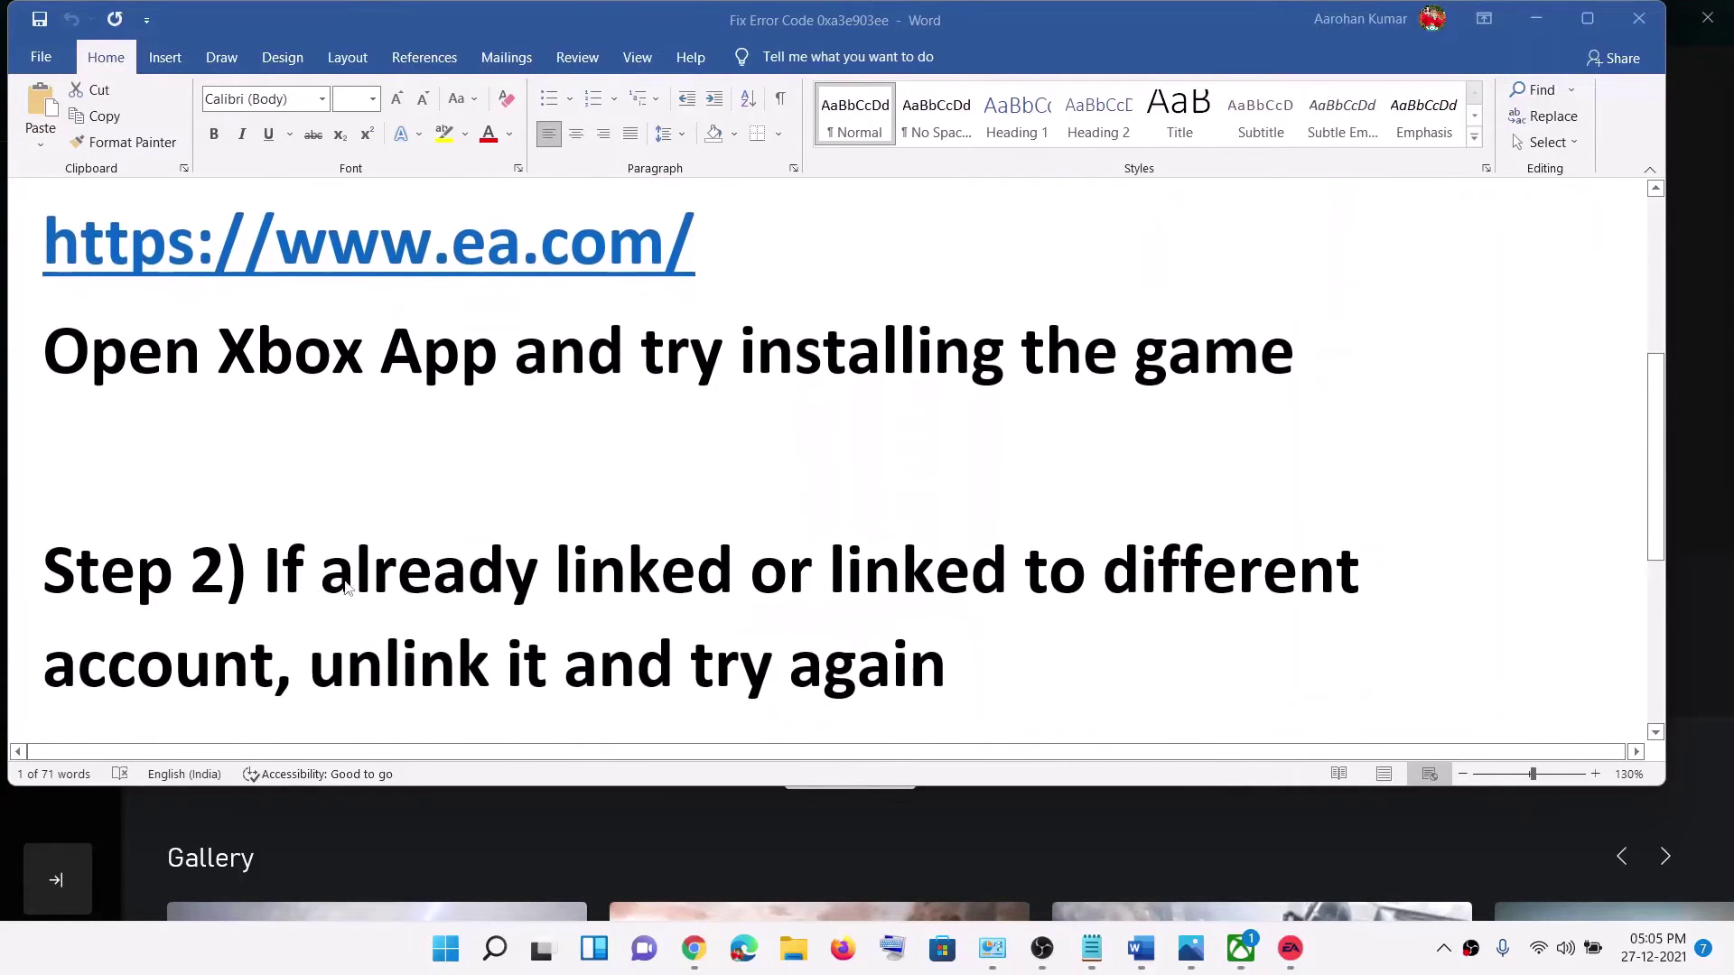
scroll(417, 481, down, 1)
drag(311, 503, 748, 504)
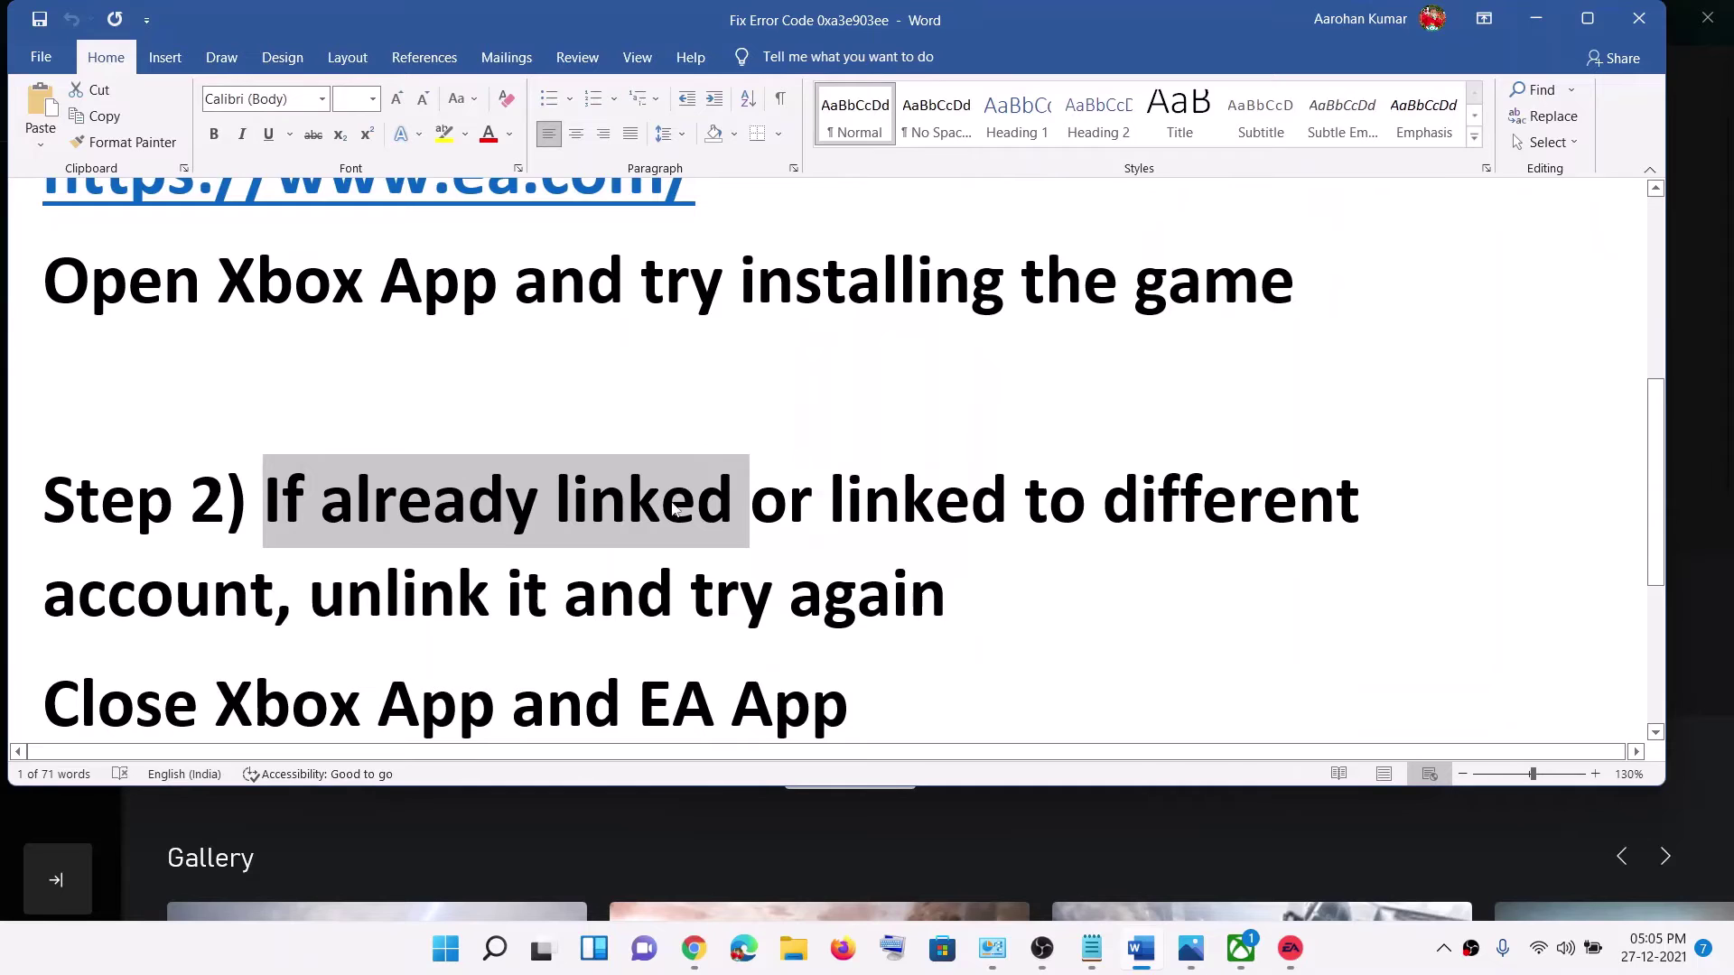
scroll(911, 558, down, 1)
drag(838, 430, 300, 513)
scroll(632, 587, down, 1)
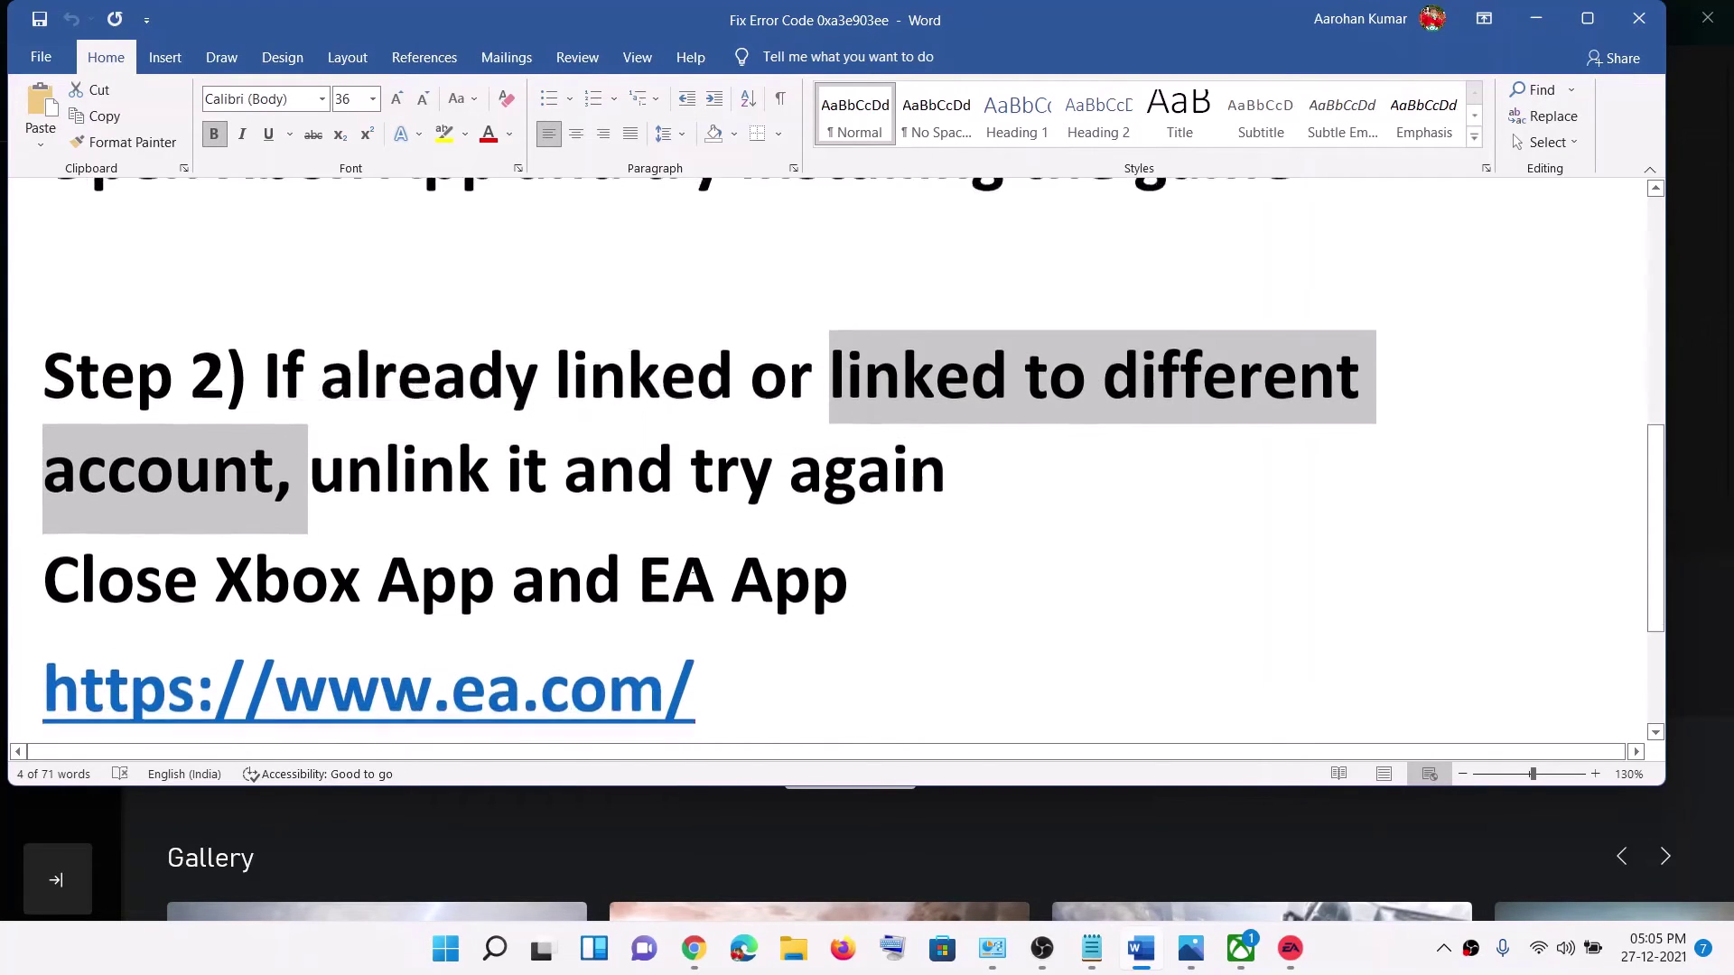
drag(738, 656, 166, 677)
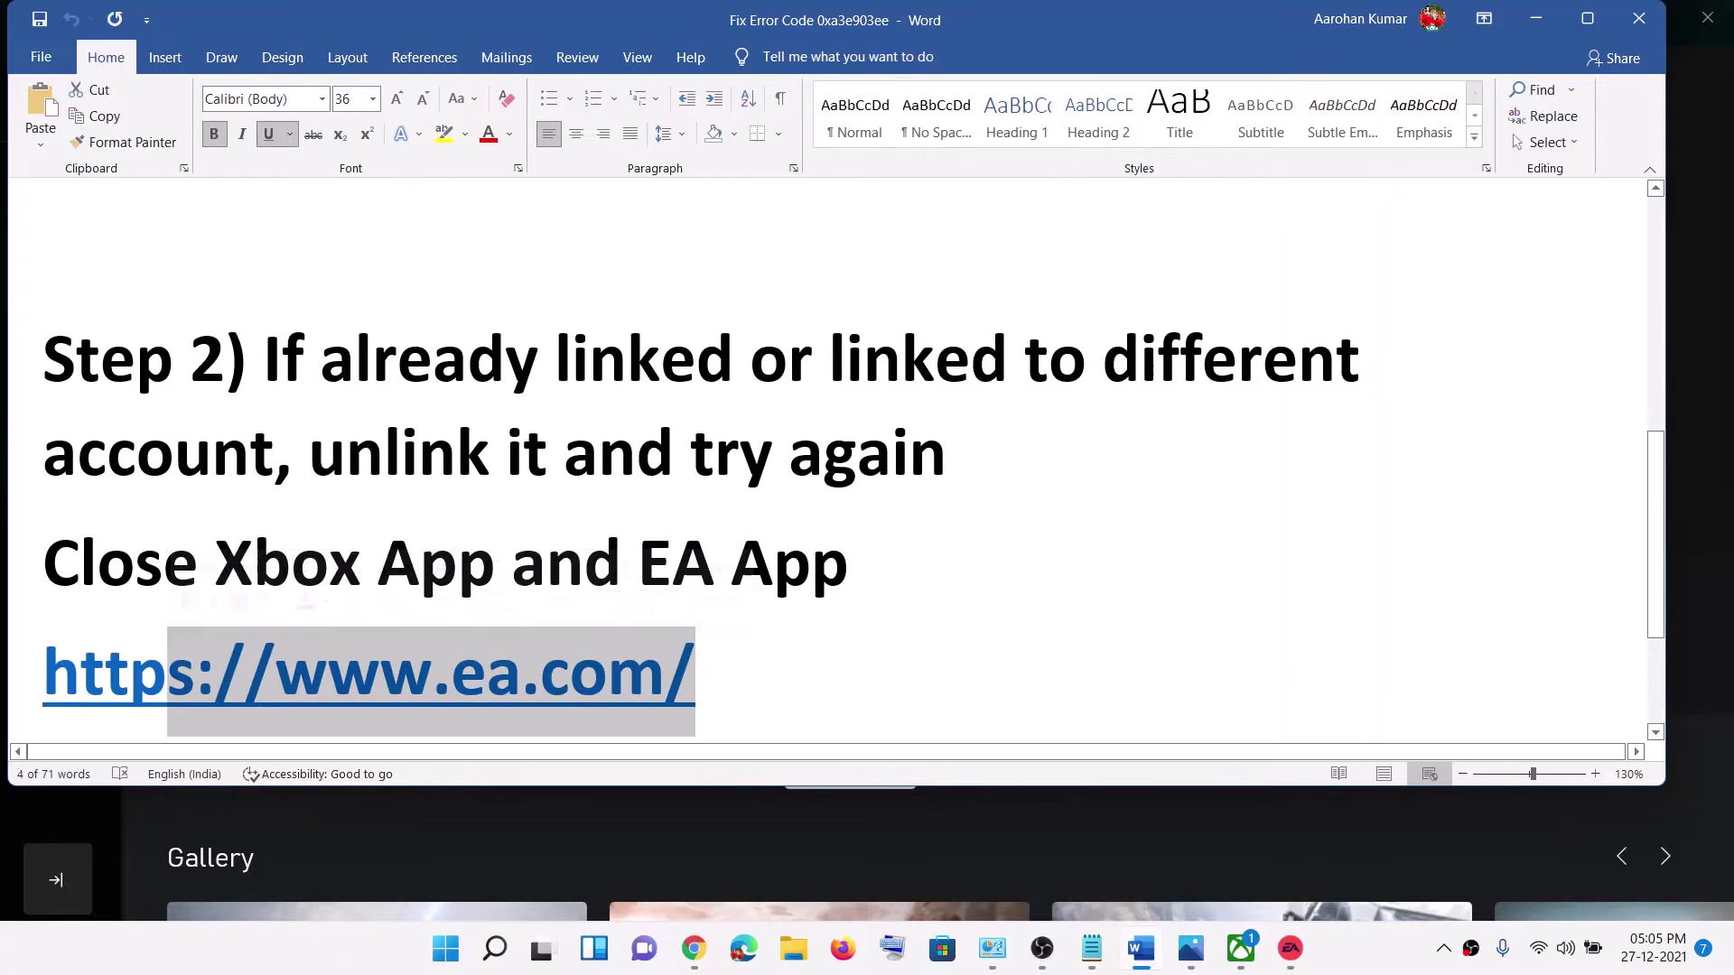
drag(46, 561, 729, 555)
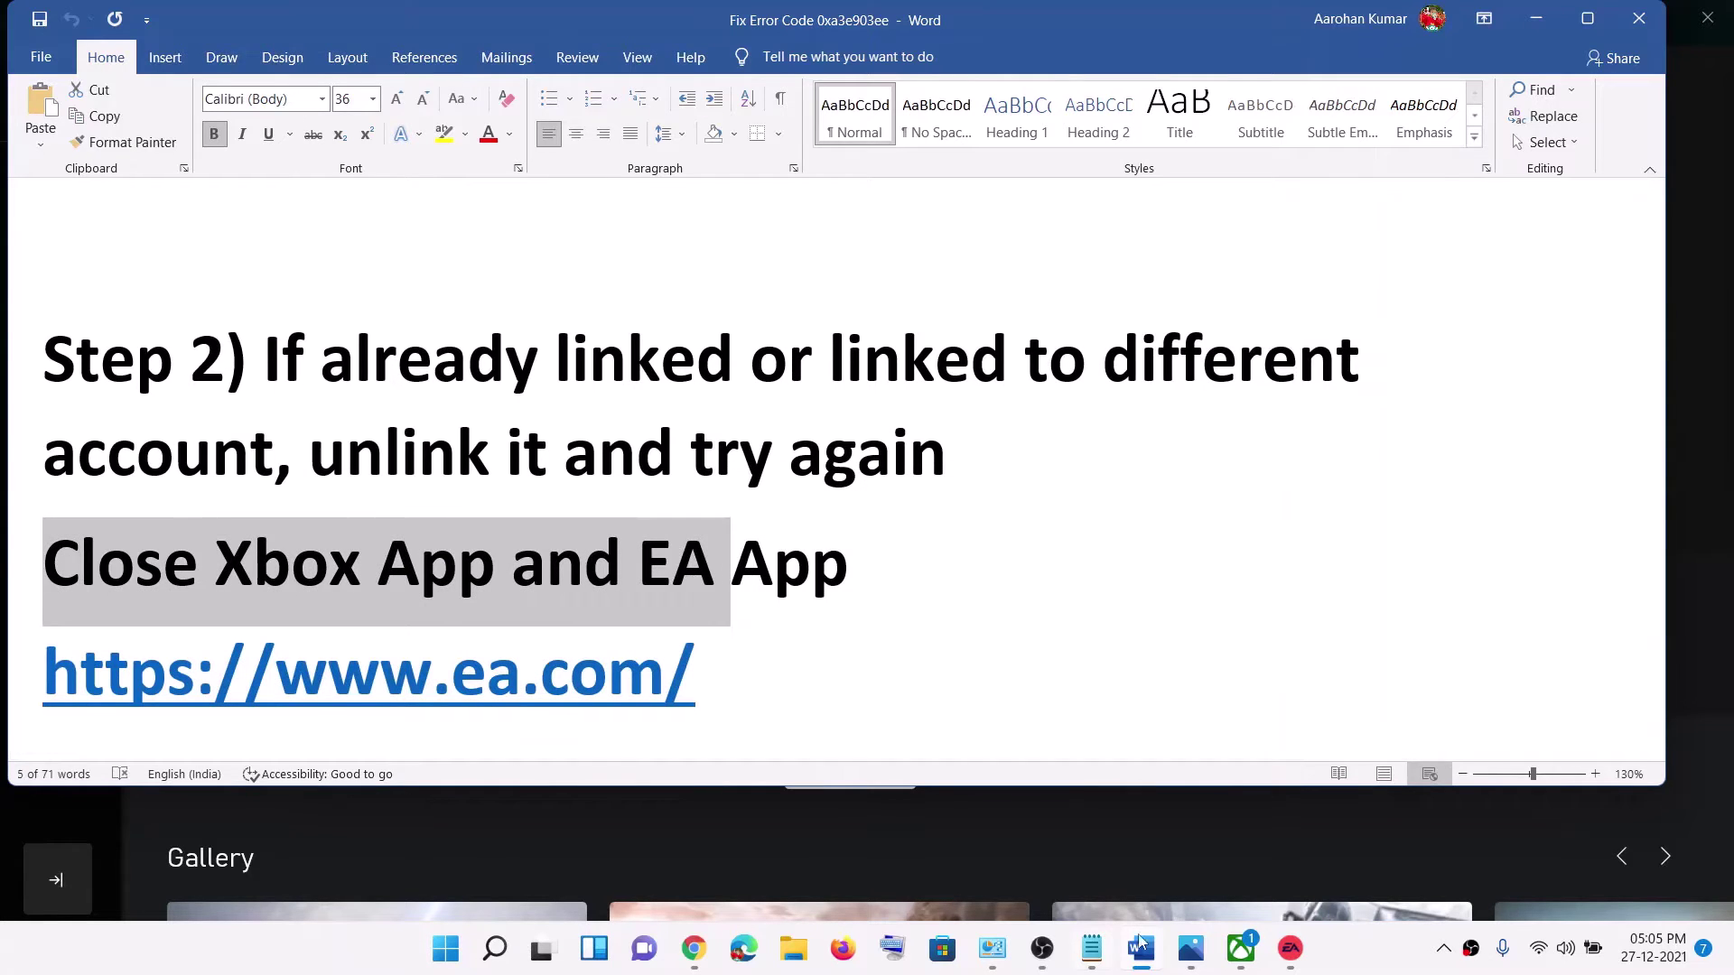
click(1239, 953)
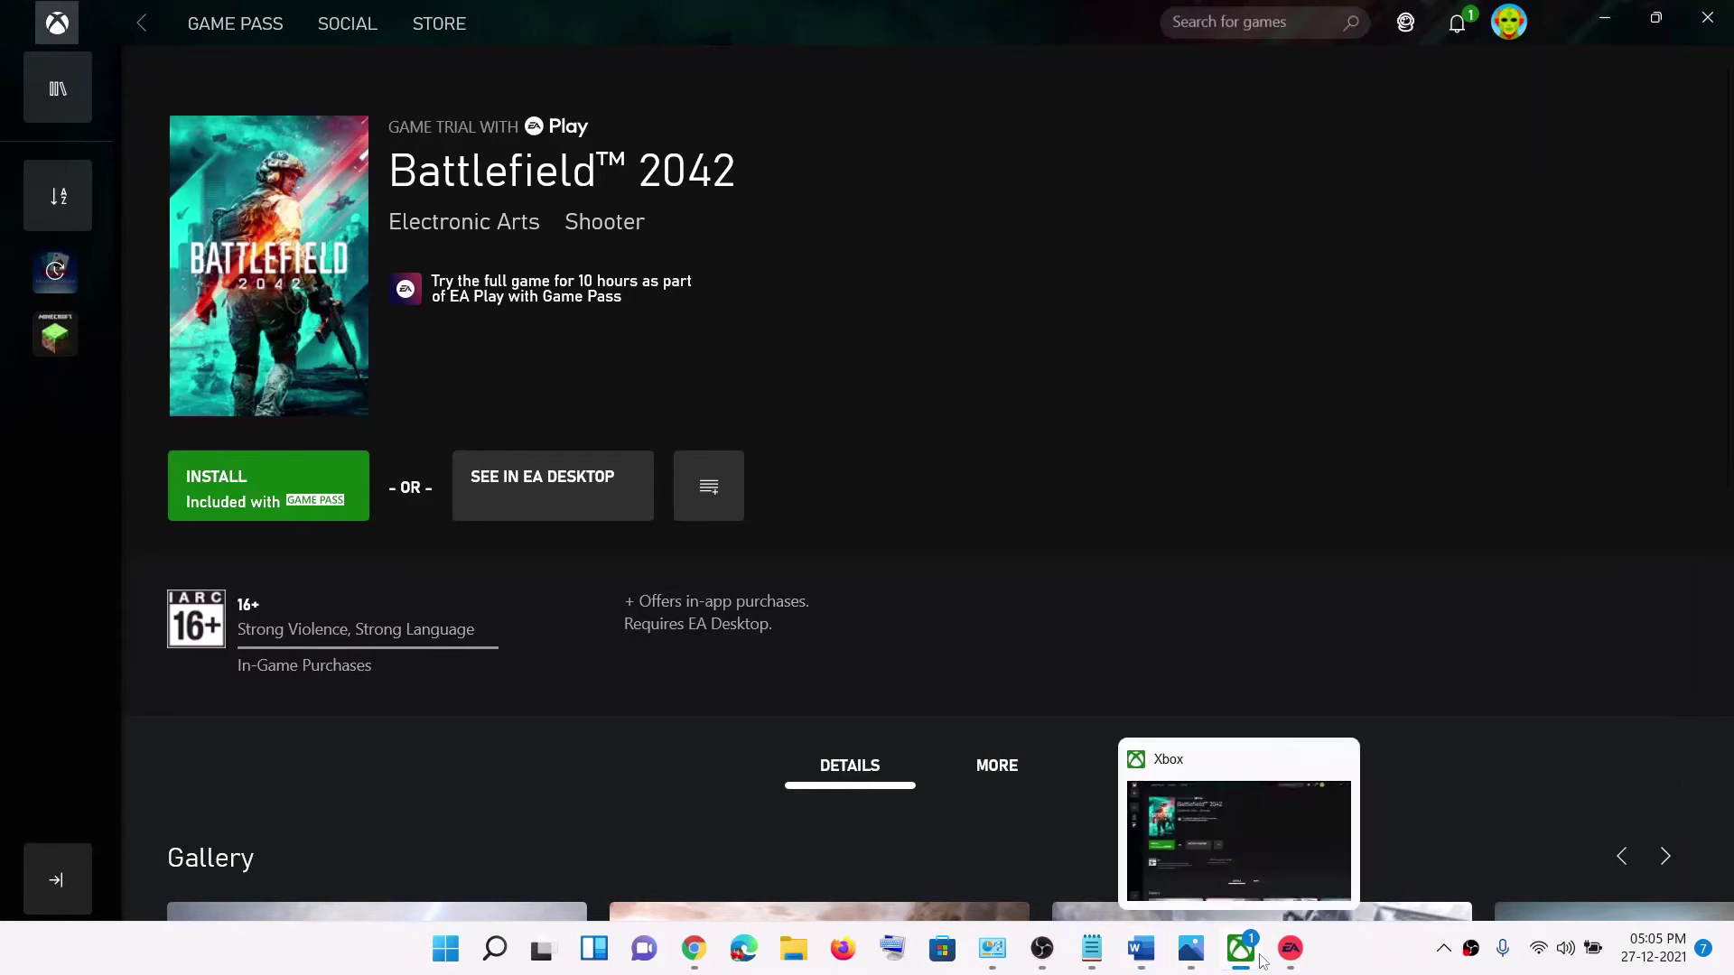
Close all Xbox app windows and quit the Xbox app from the system tray.
right_click(1259, 959)
click(1165, 886)
click(1443, 948)
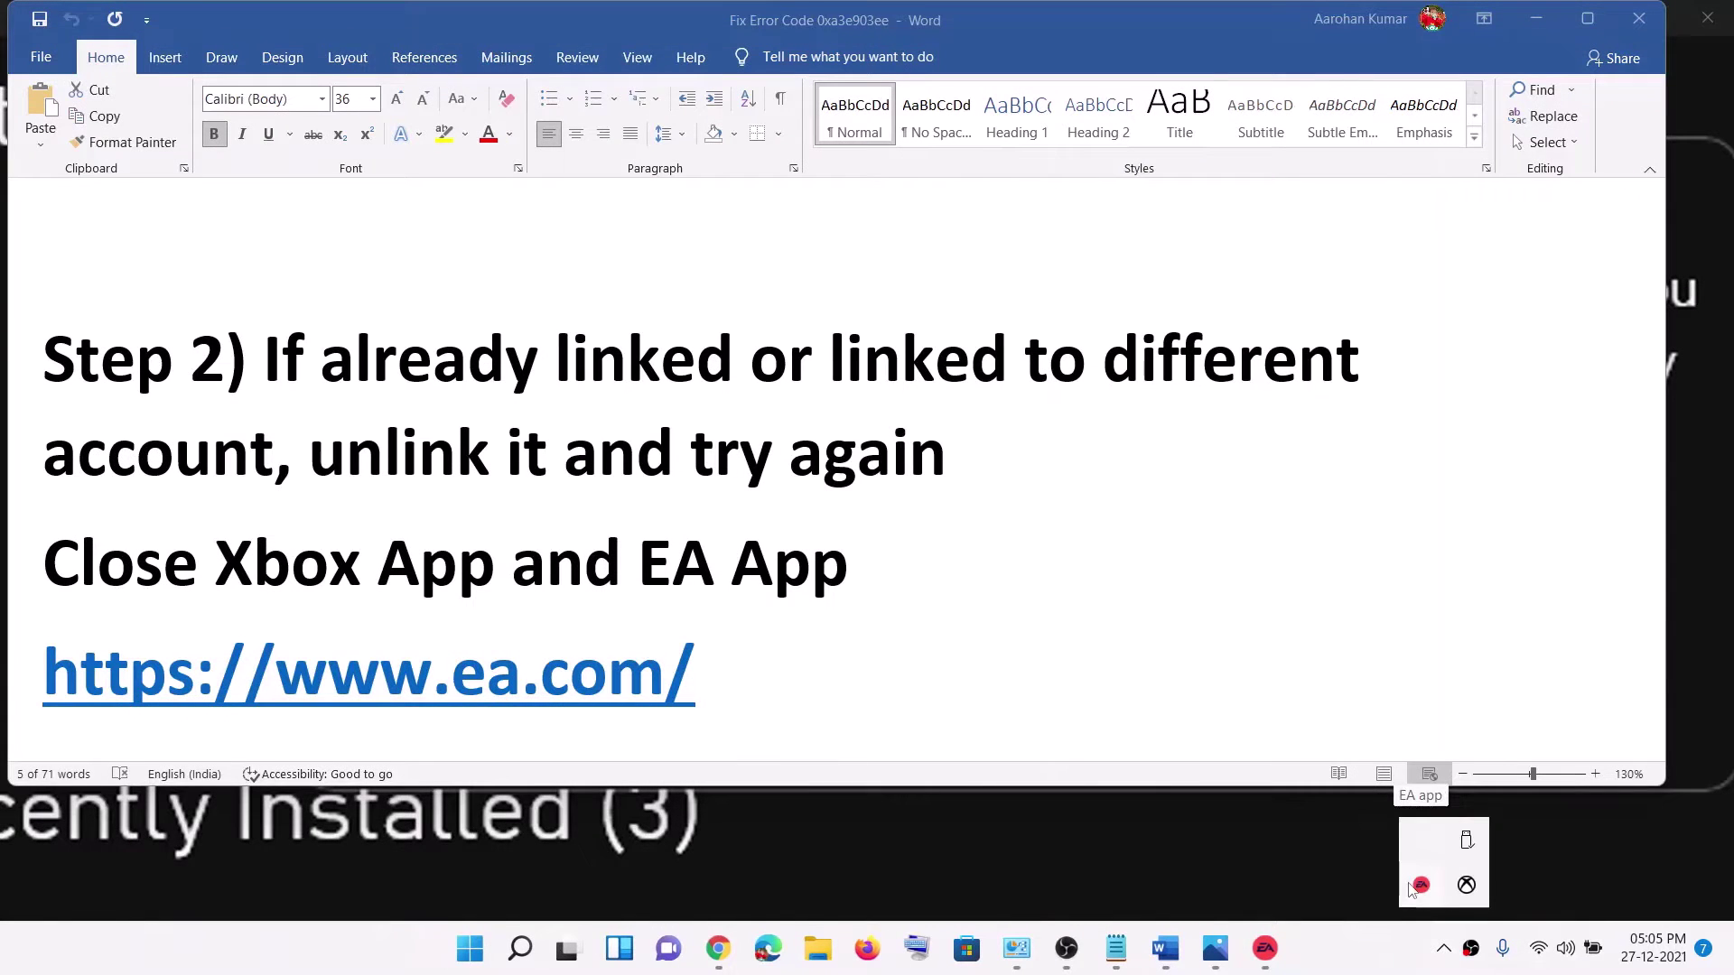
right_click(1463, 888)
click(1499, 873)
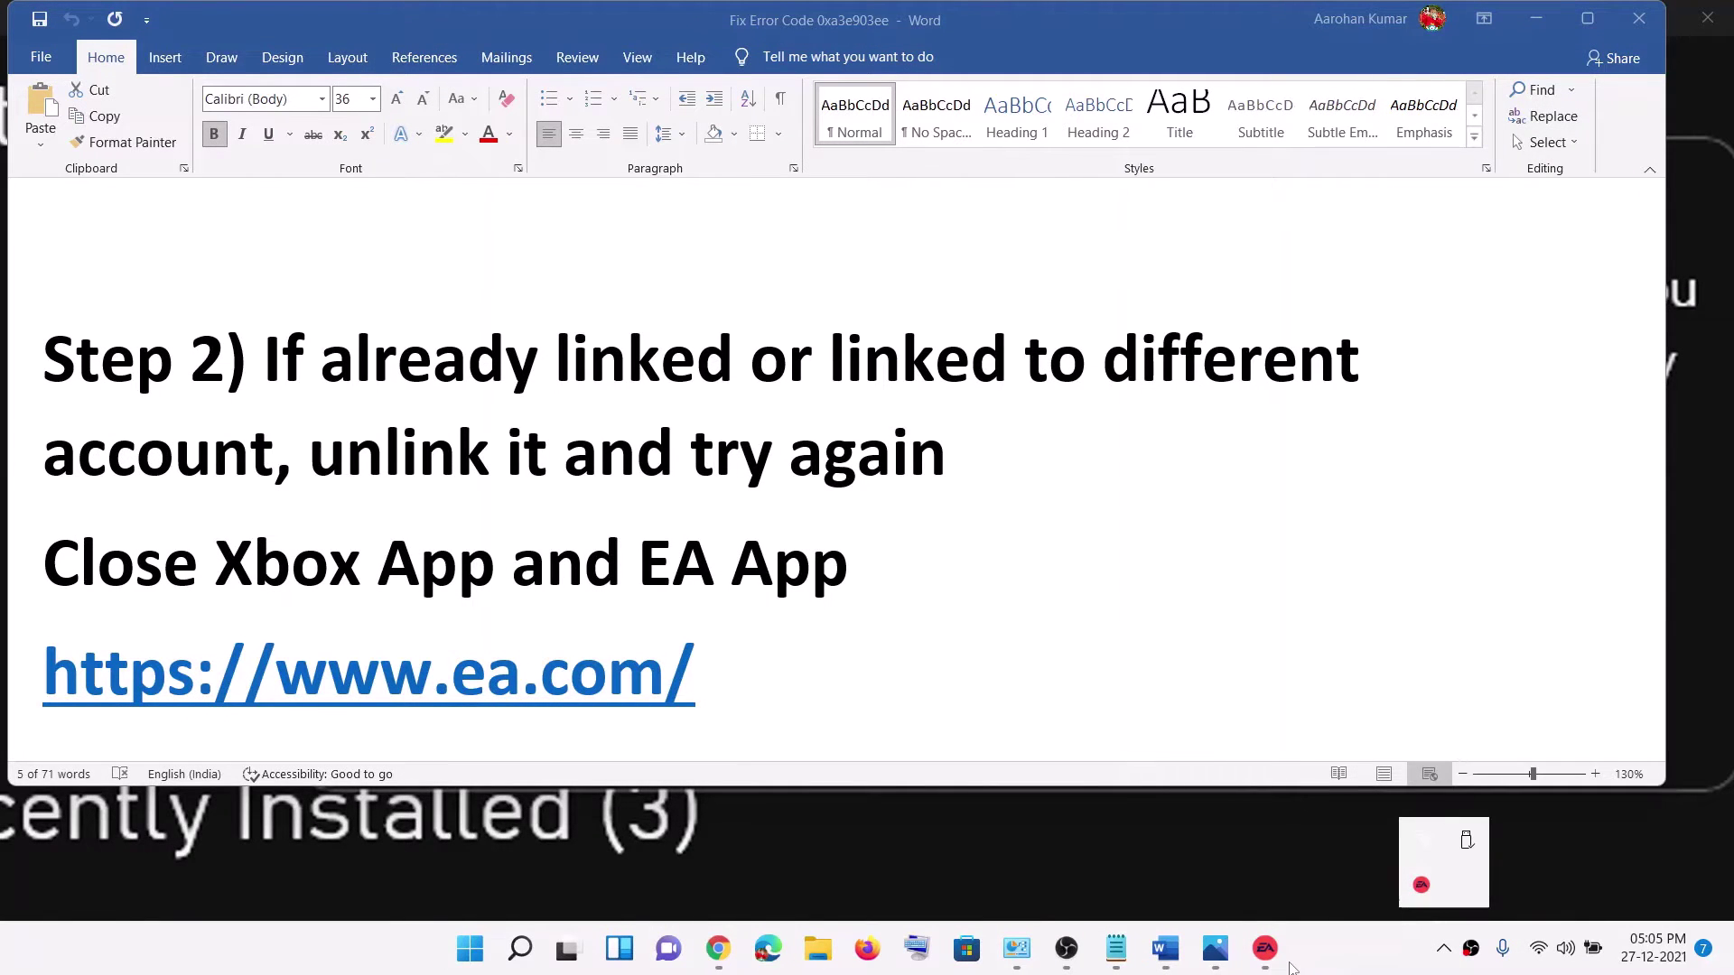
Exit the EA app from the tray and select the ea.com link in the notes.
right_click(1426, 889)
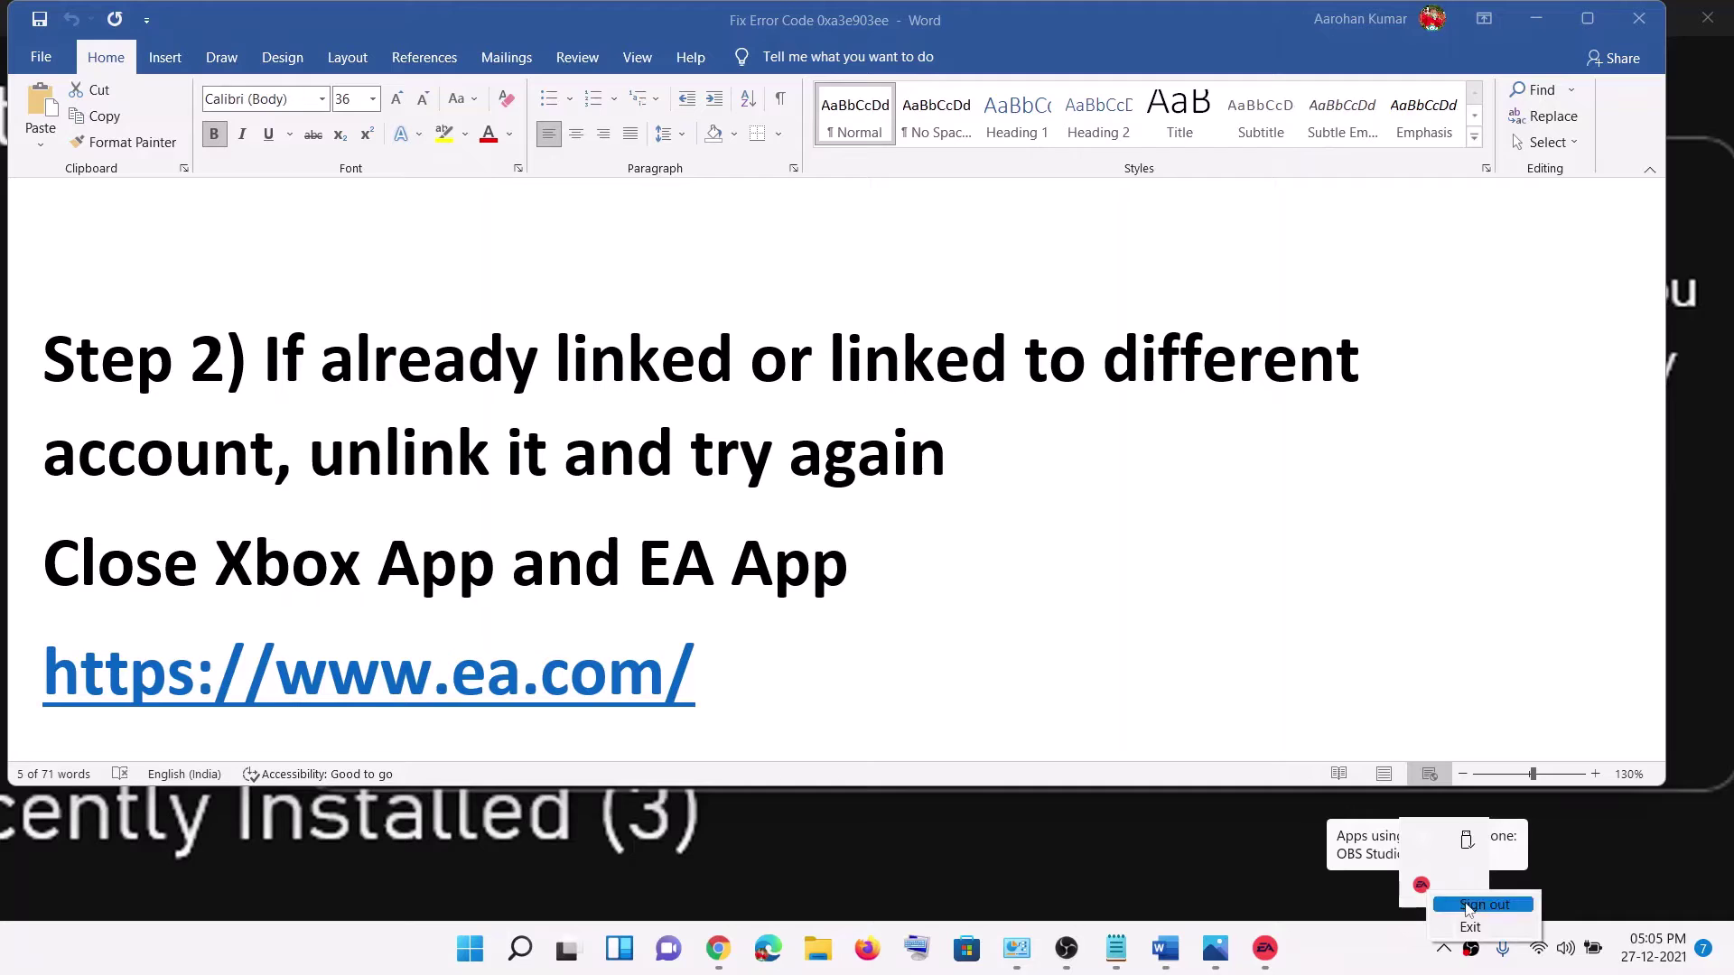
click(1471, 927)
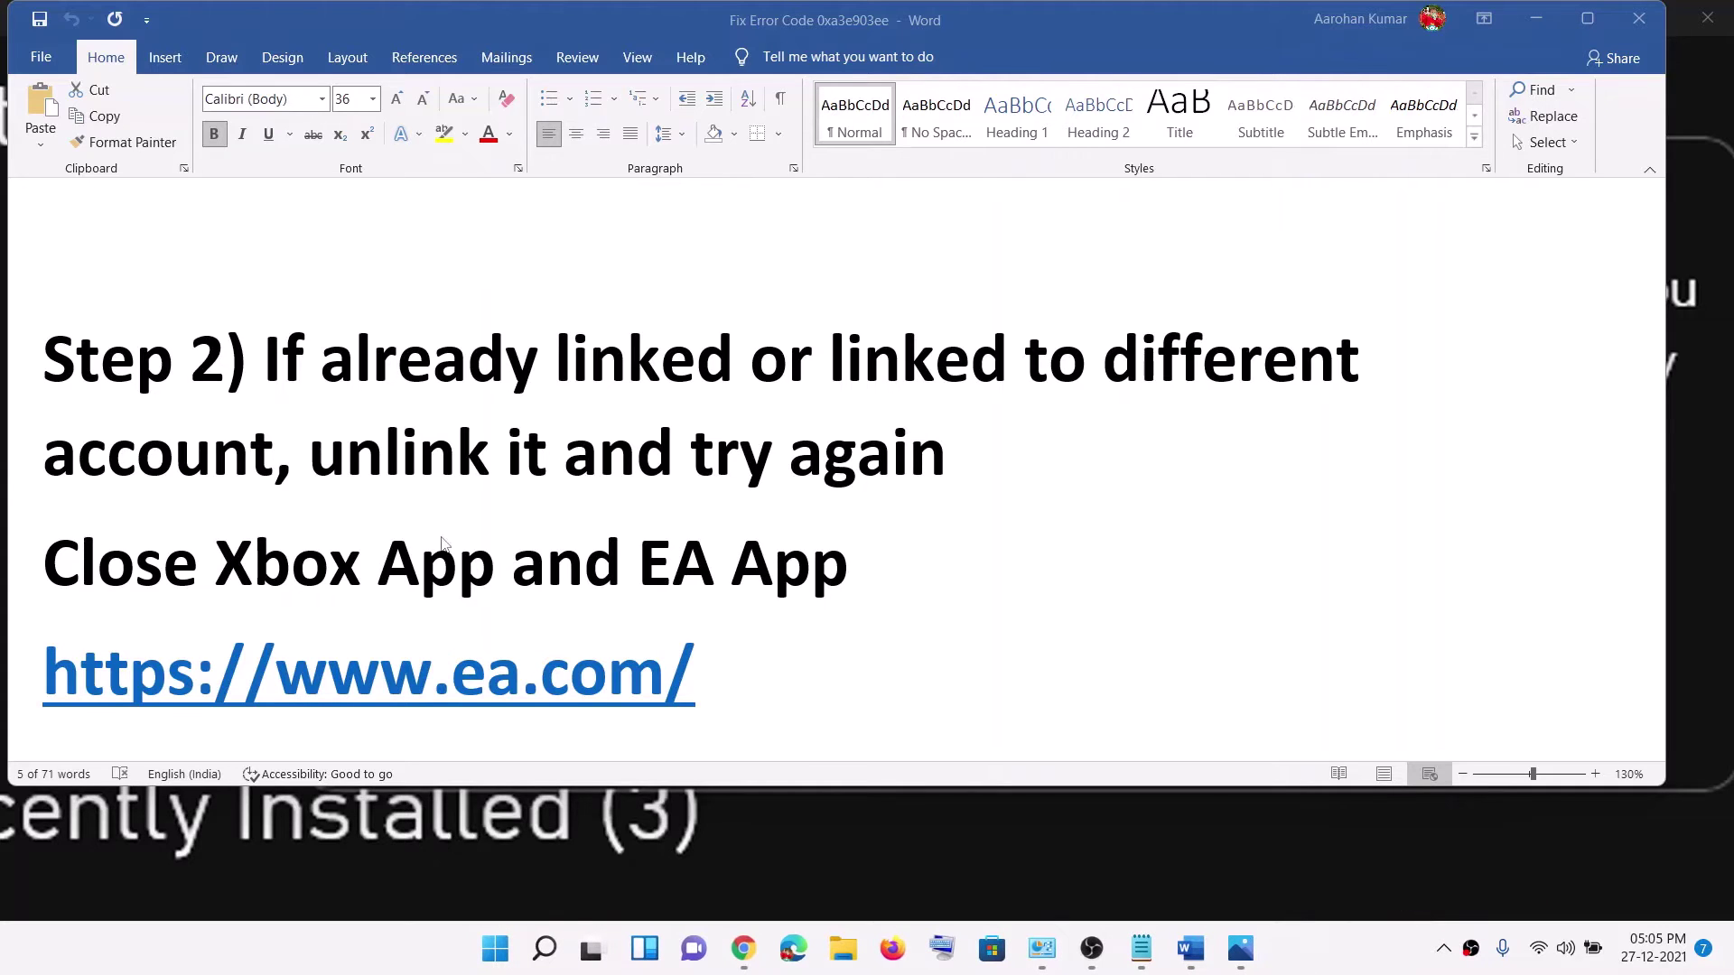
drag(743, 705, 54, 632)
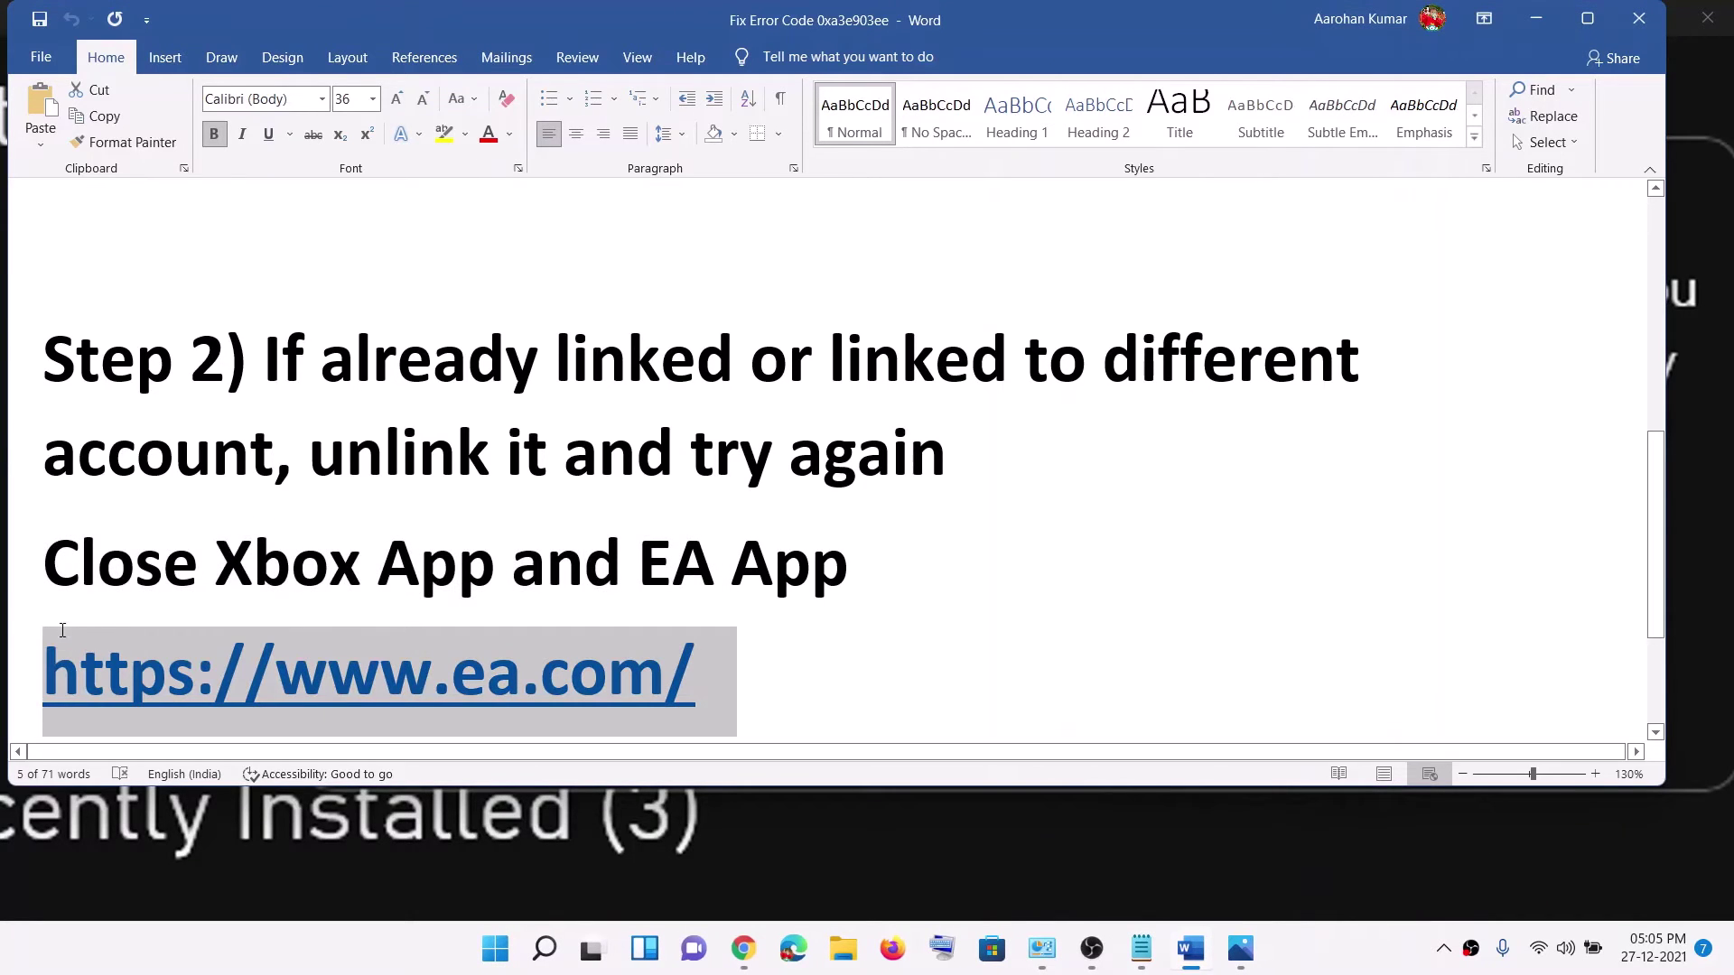
In Chrome, open EA Account Settings from the profile panel and go to Connections.
click(743, 949)
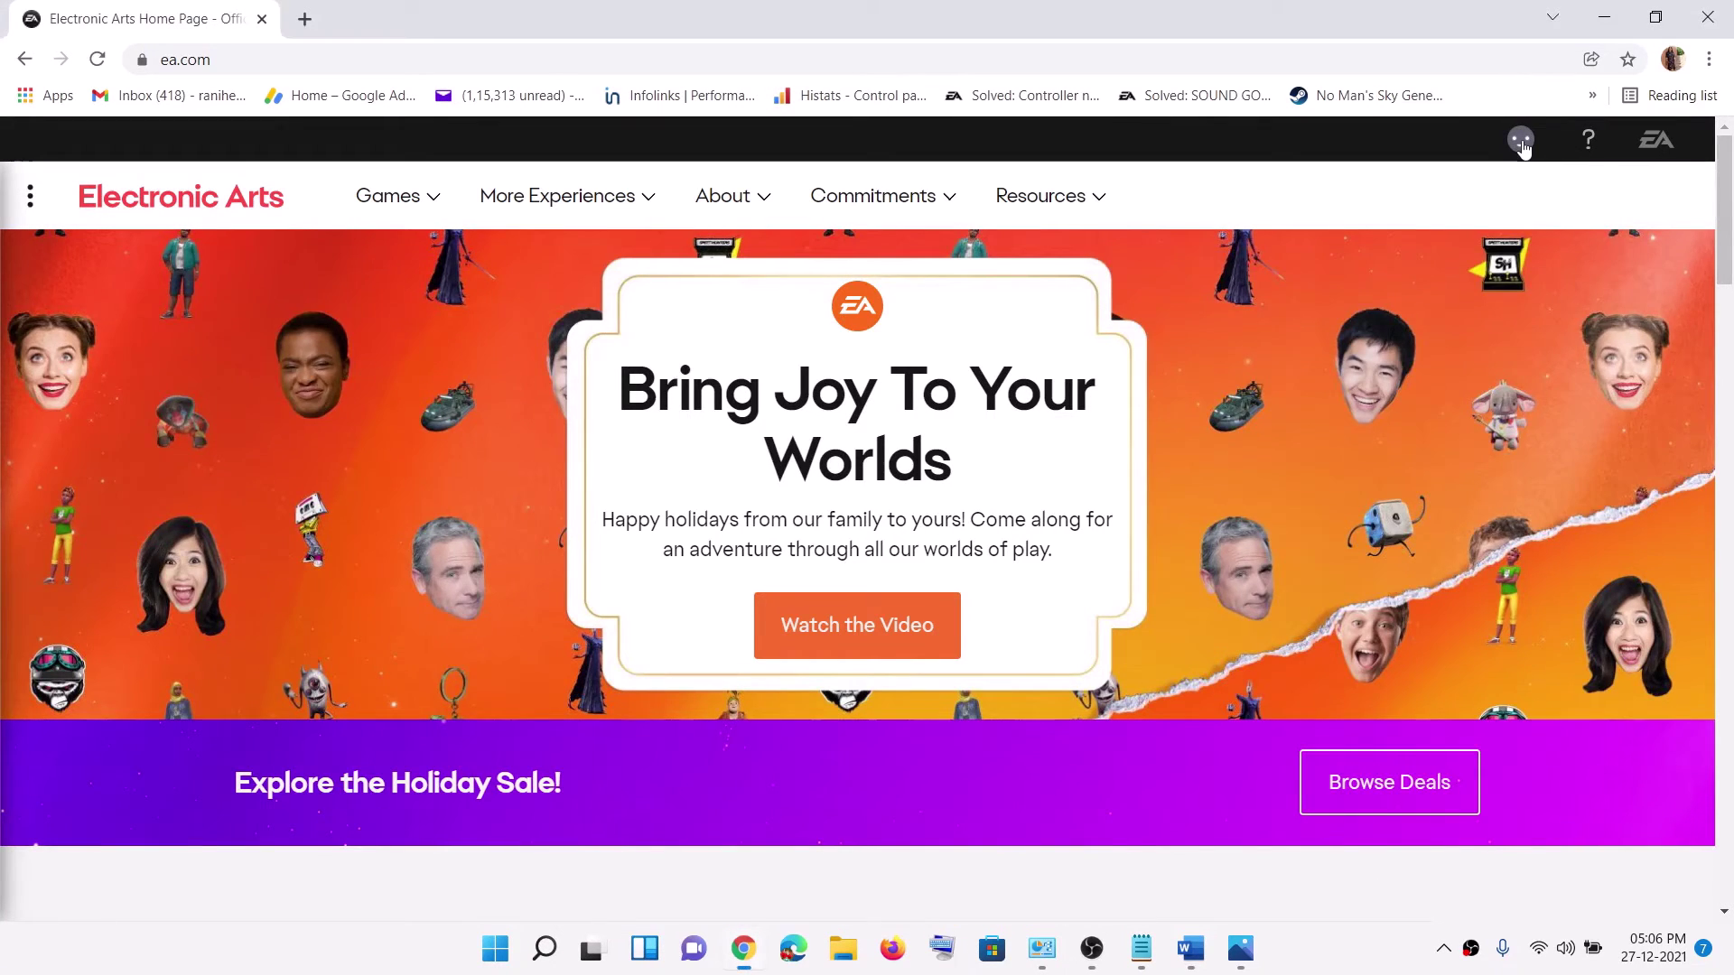
click(1522, 141)
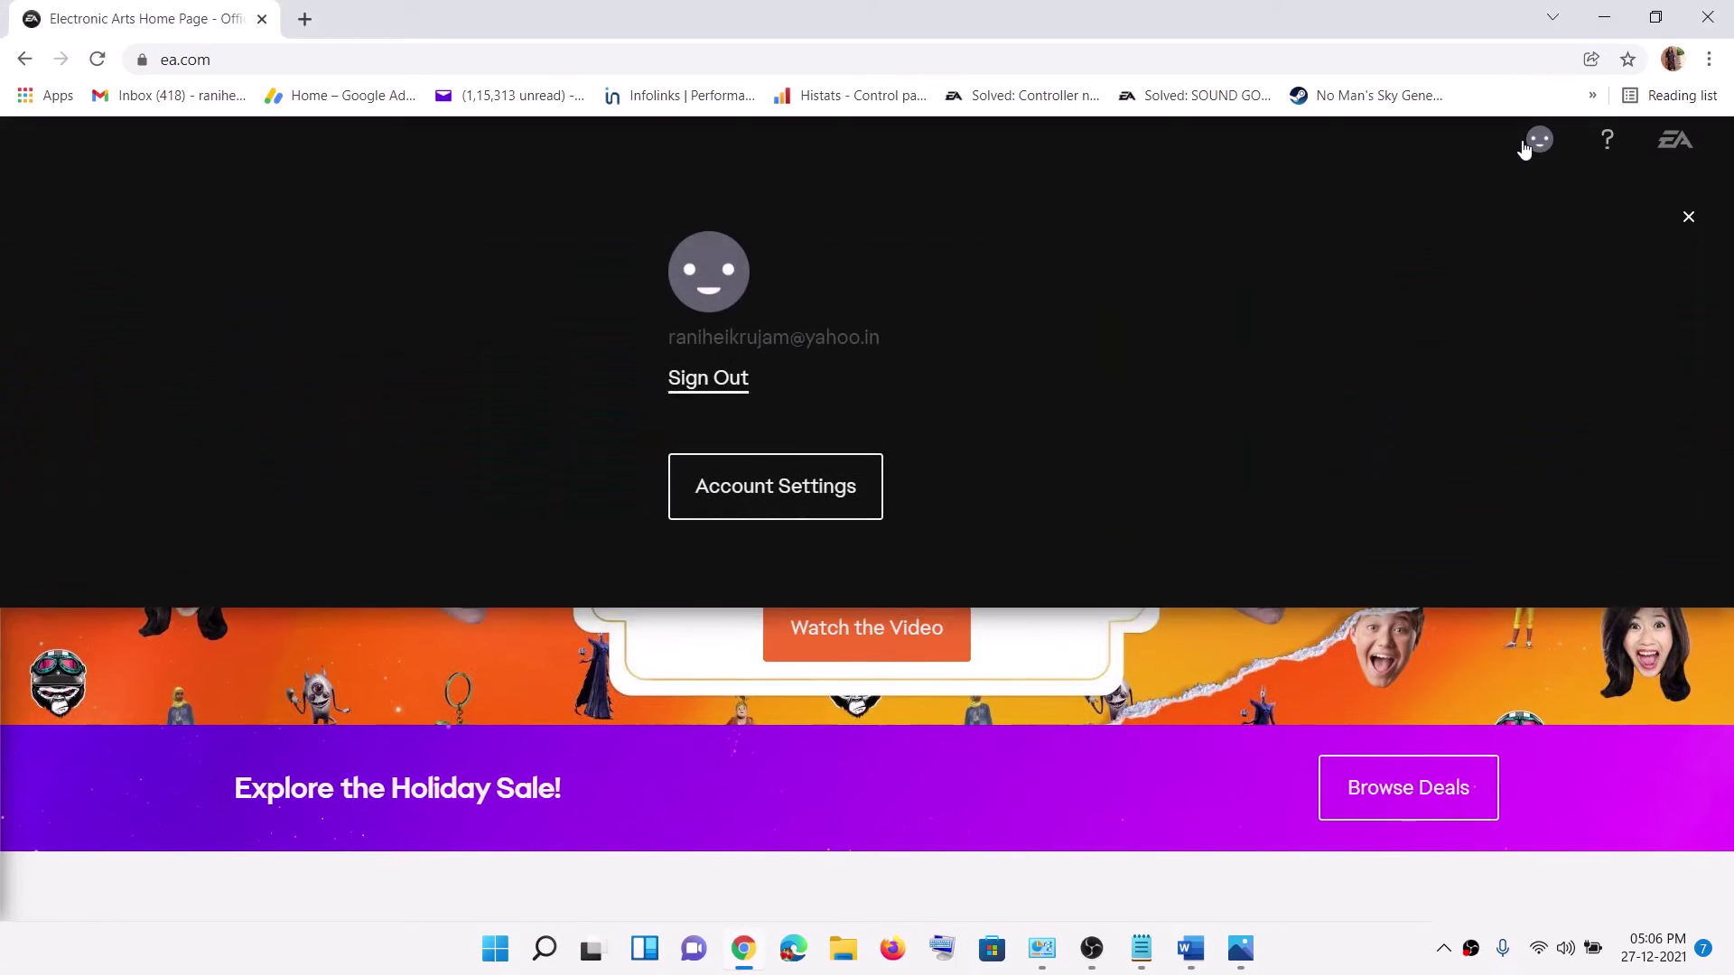
click(782, 495)
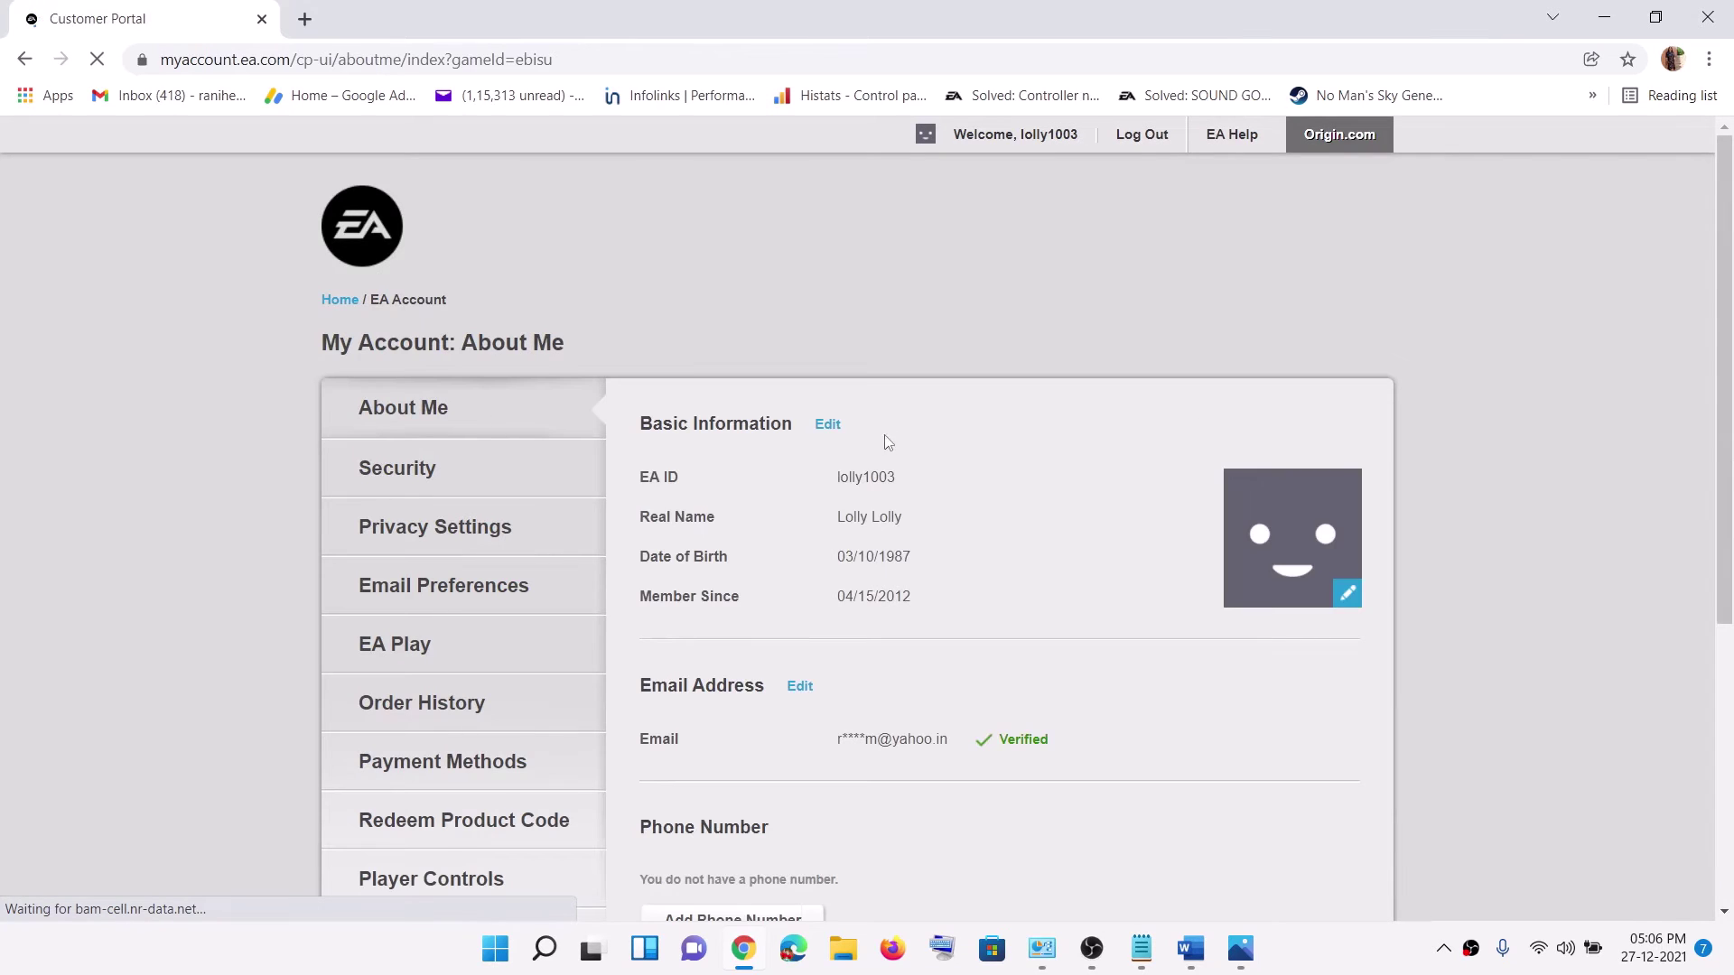
scroll(640, 576, down, 5)
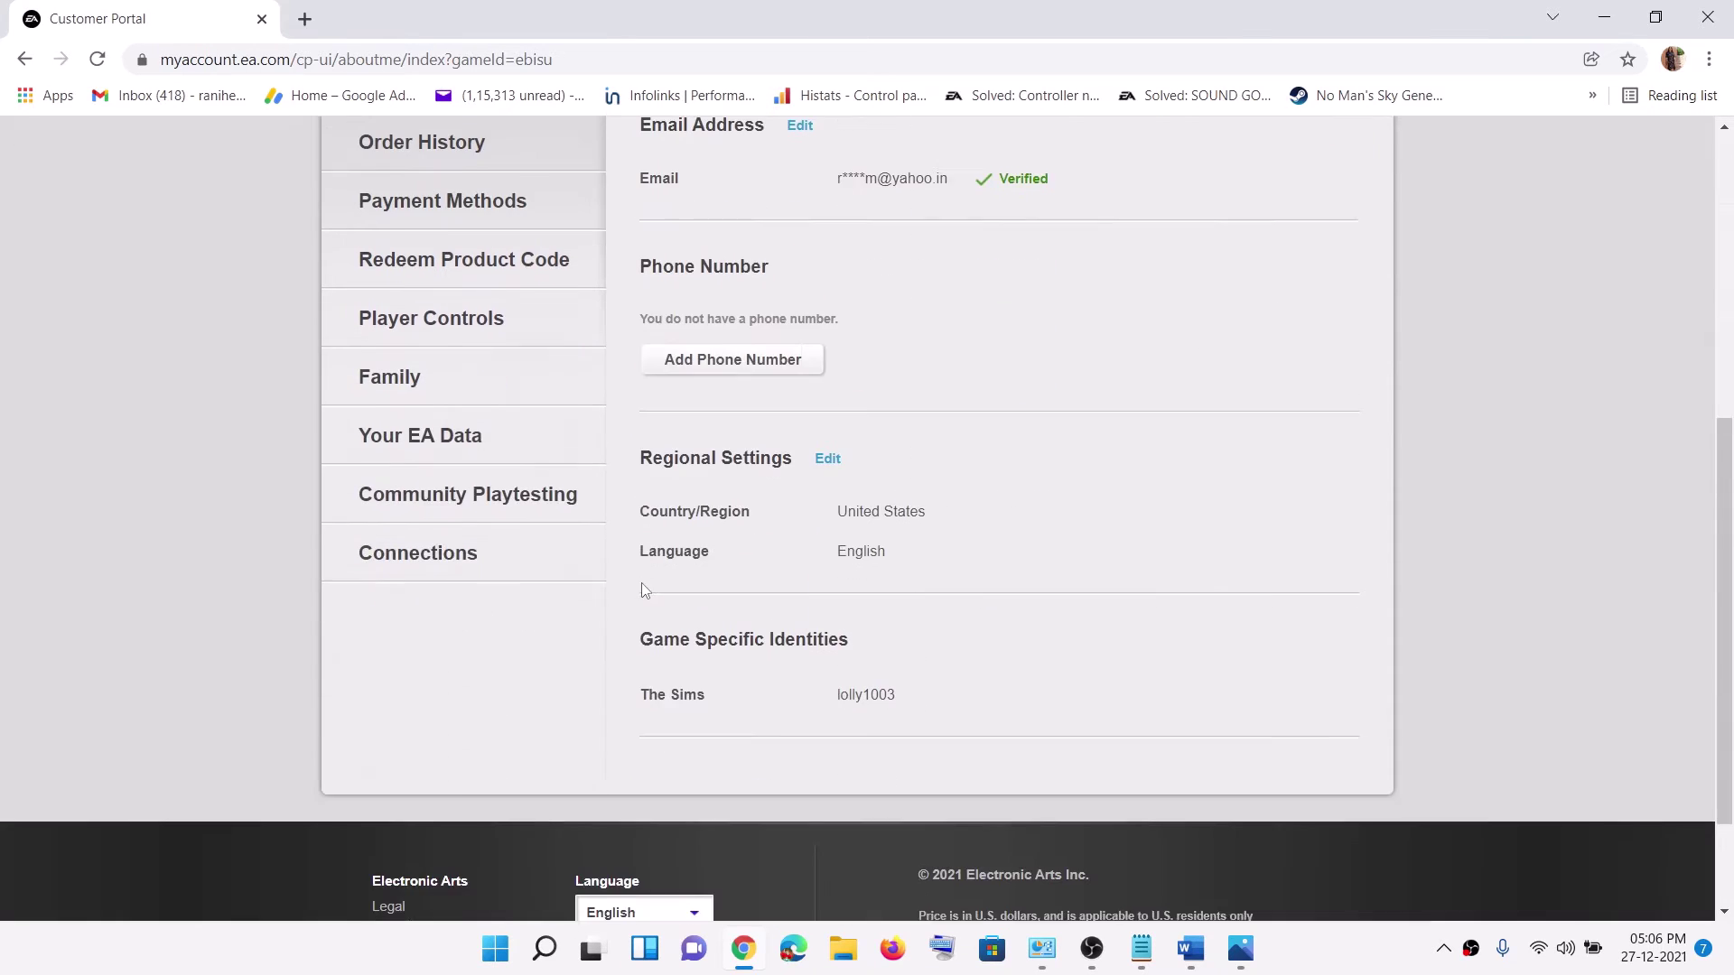
click(442, 554)
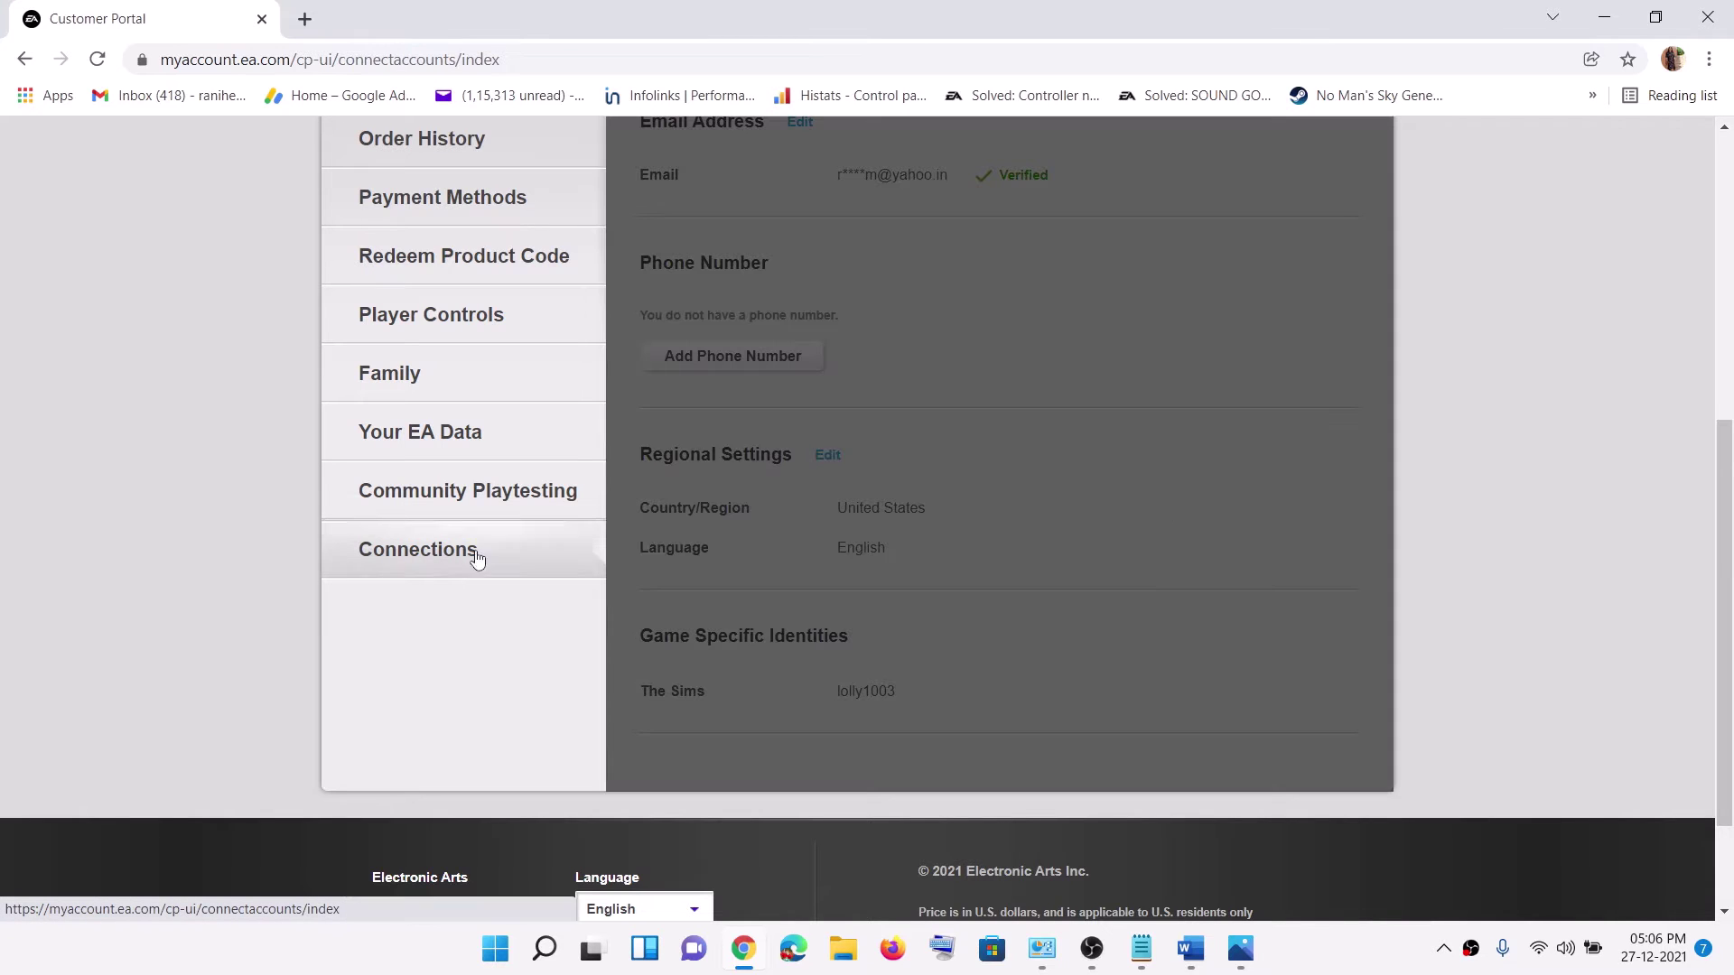
scroll(1302, 545, up, 4)
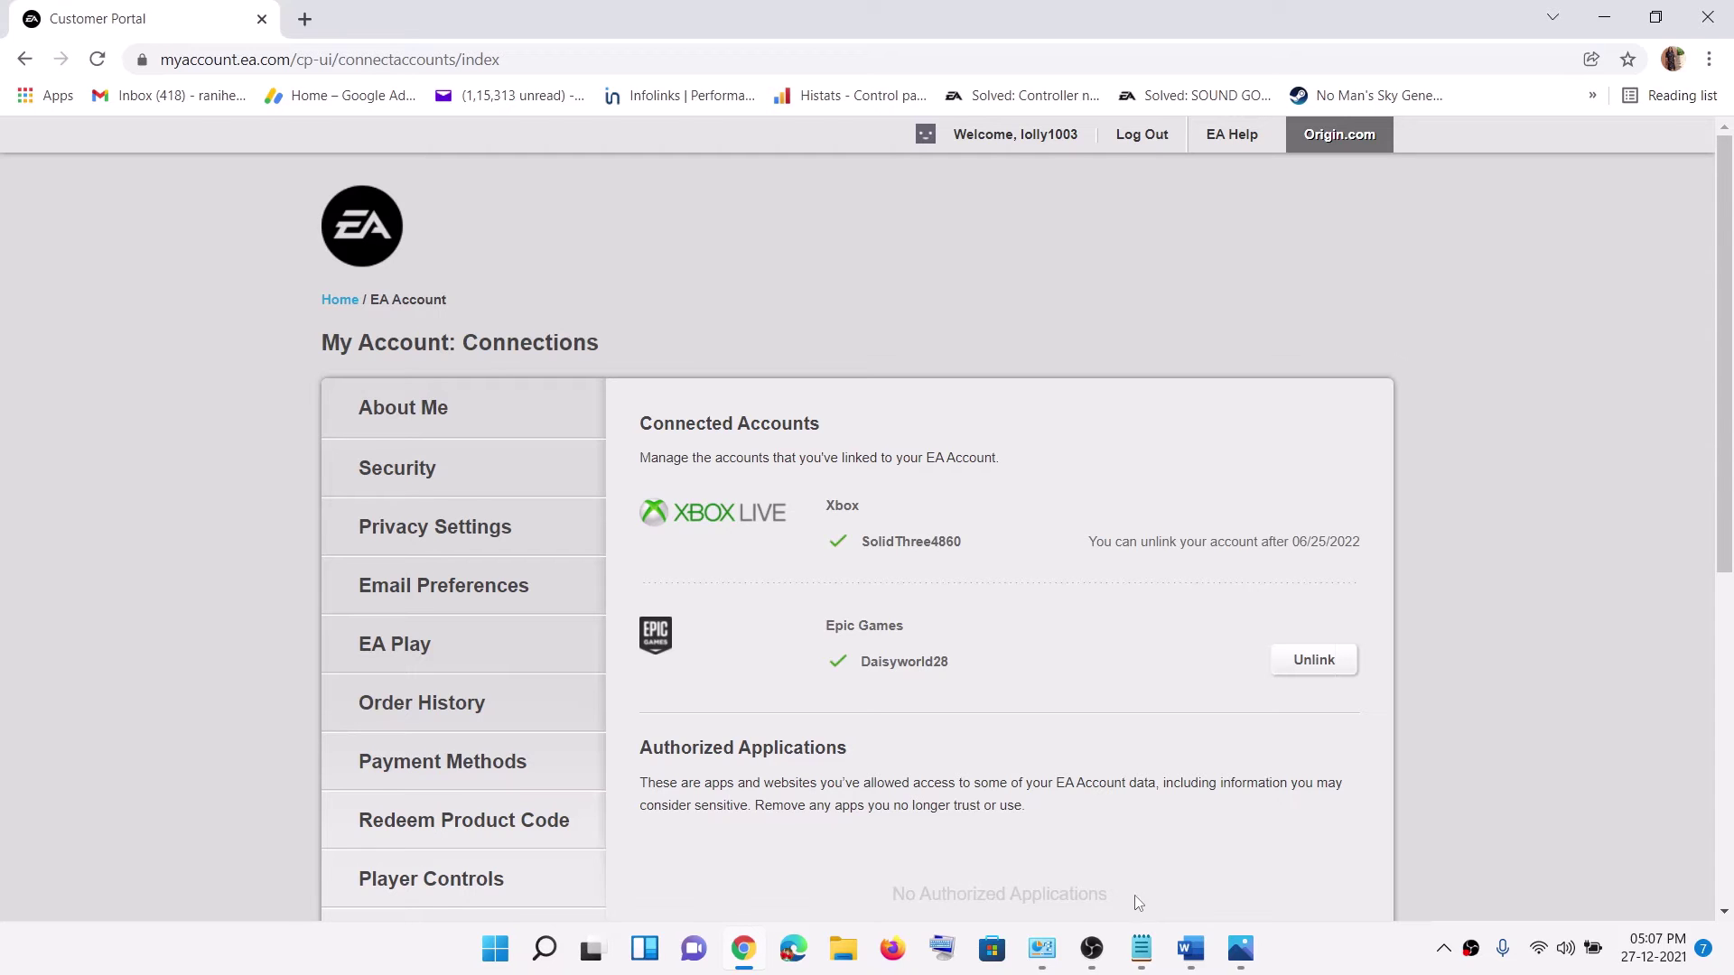
Check the linked Xbox and Epic Games accounts, then return to the Word Step 2 notes.
click(1201, 958)
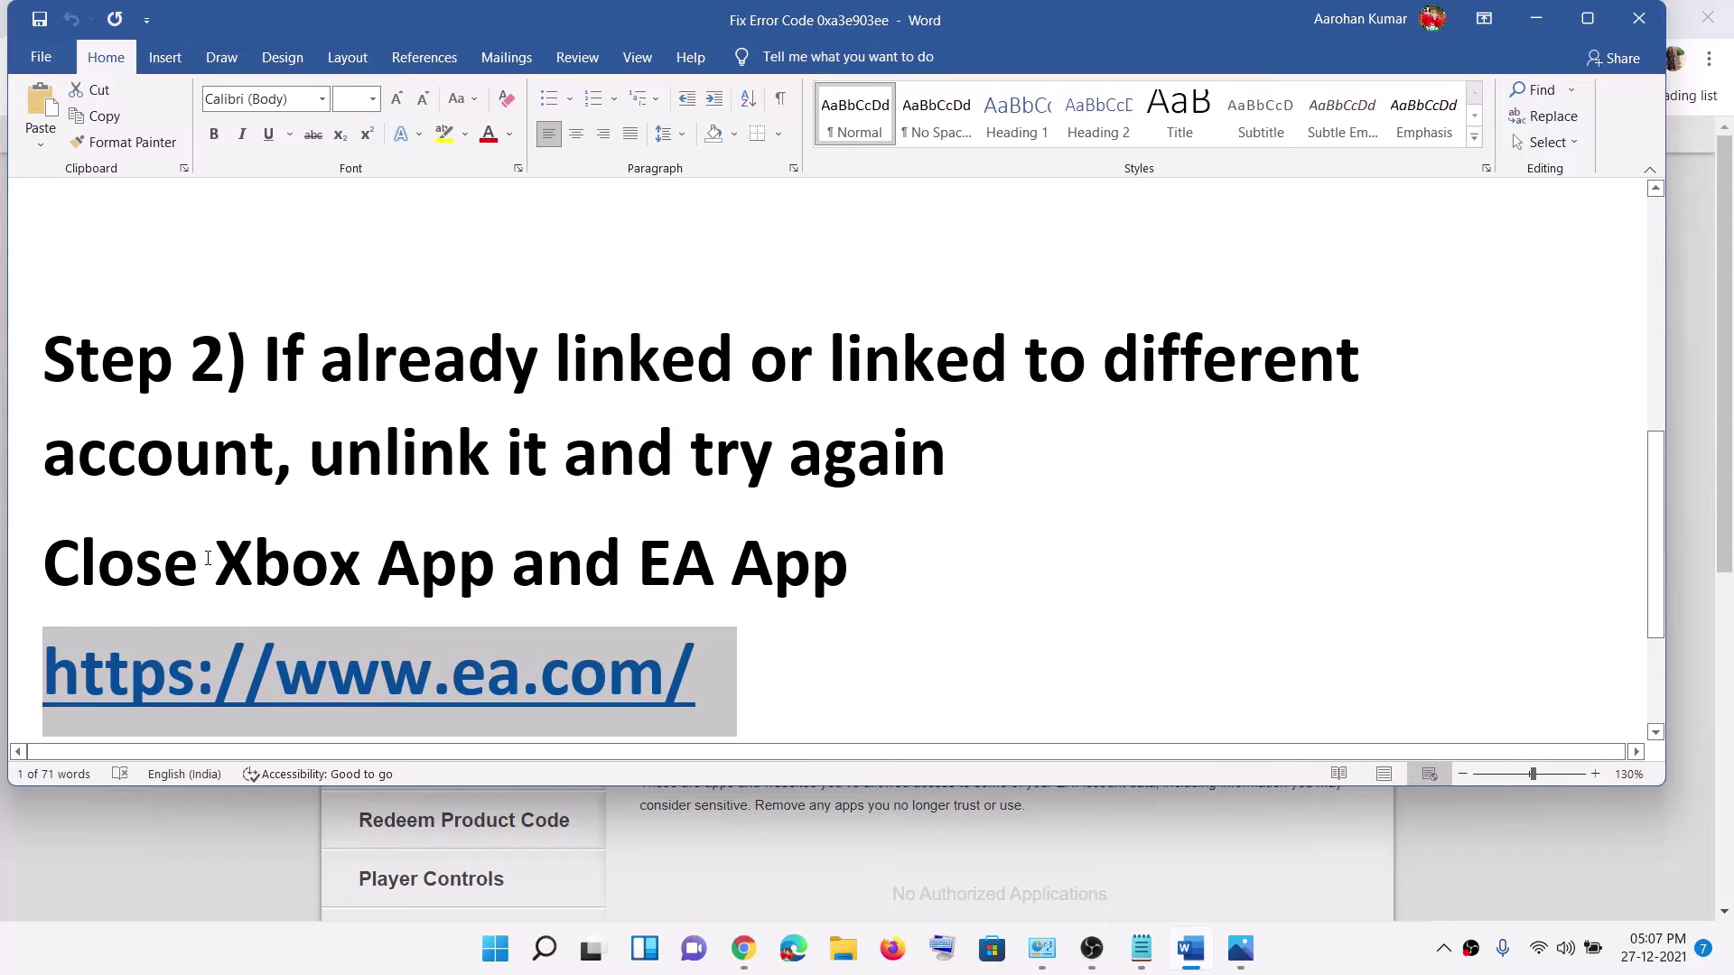
Highlight 'Xbox App' in the Step 2 notes and scroll down to Step 3.
drag(210, 560, 488, 567)
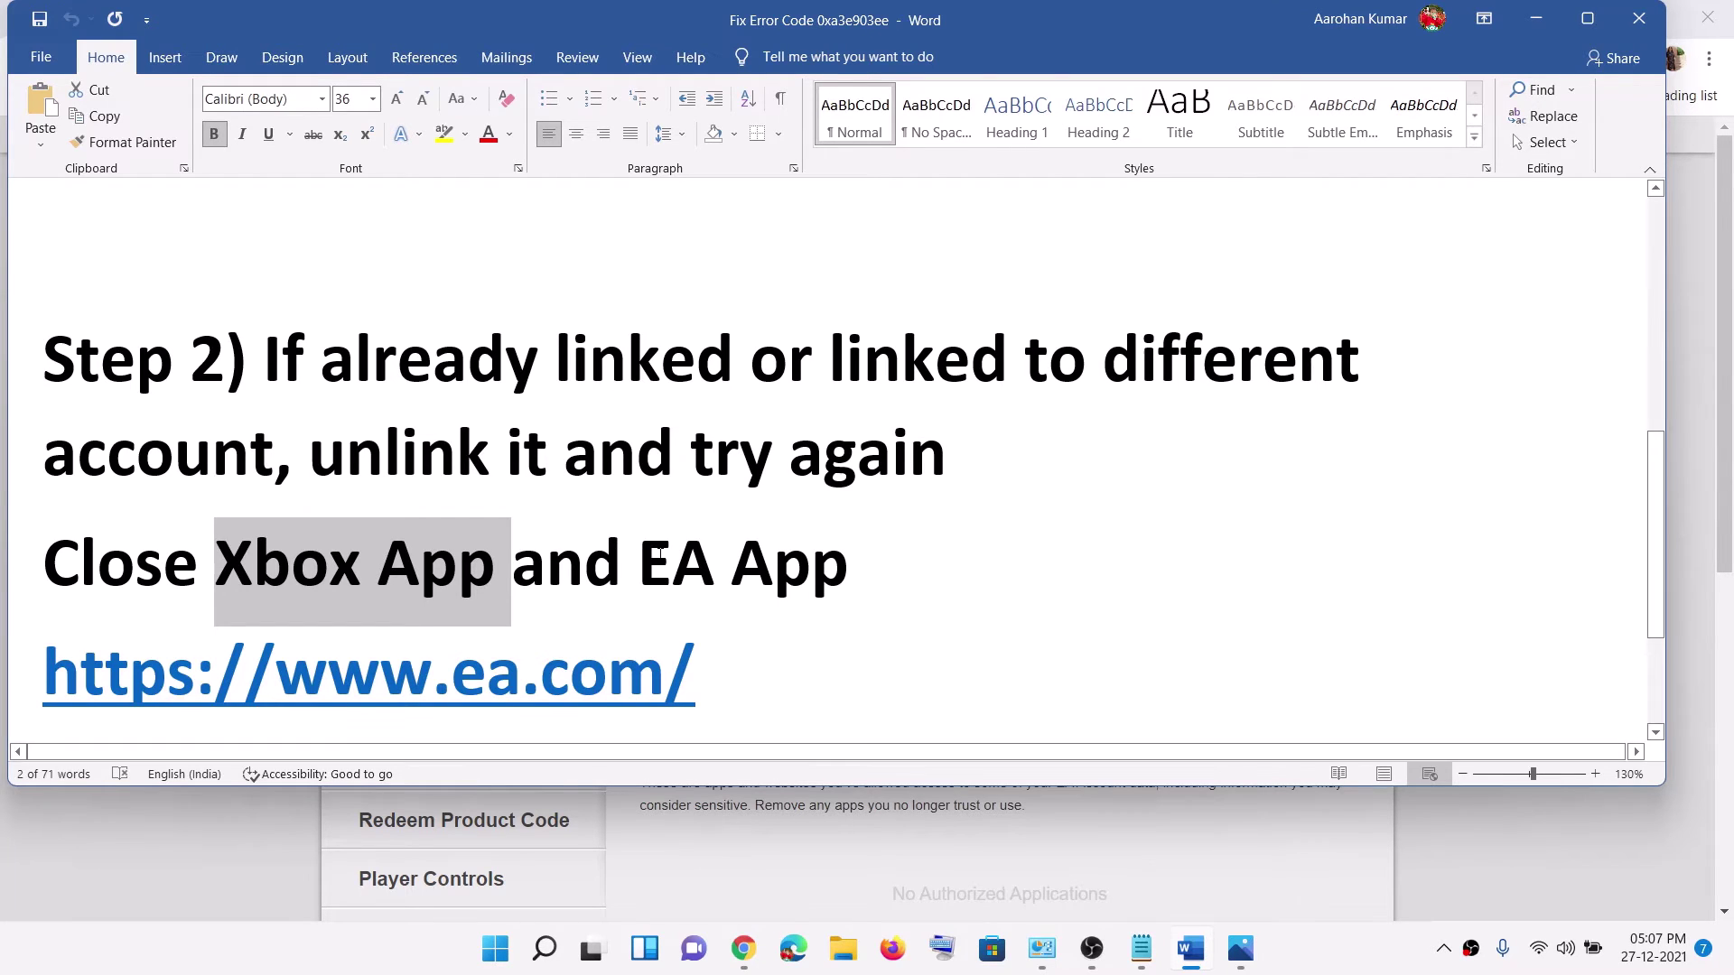
scroll(632, 549, down, 1)
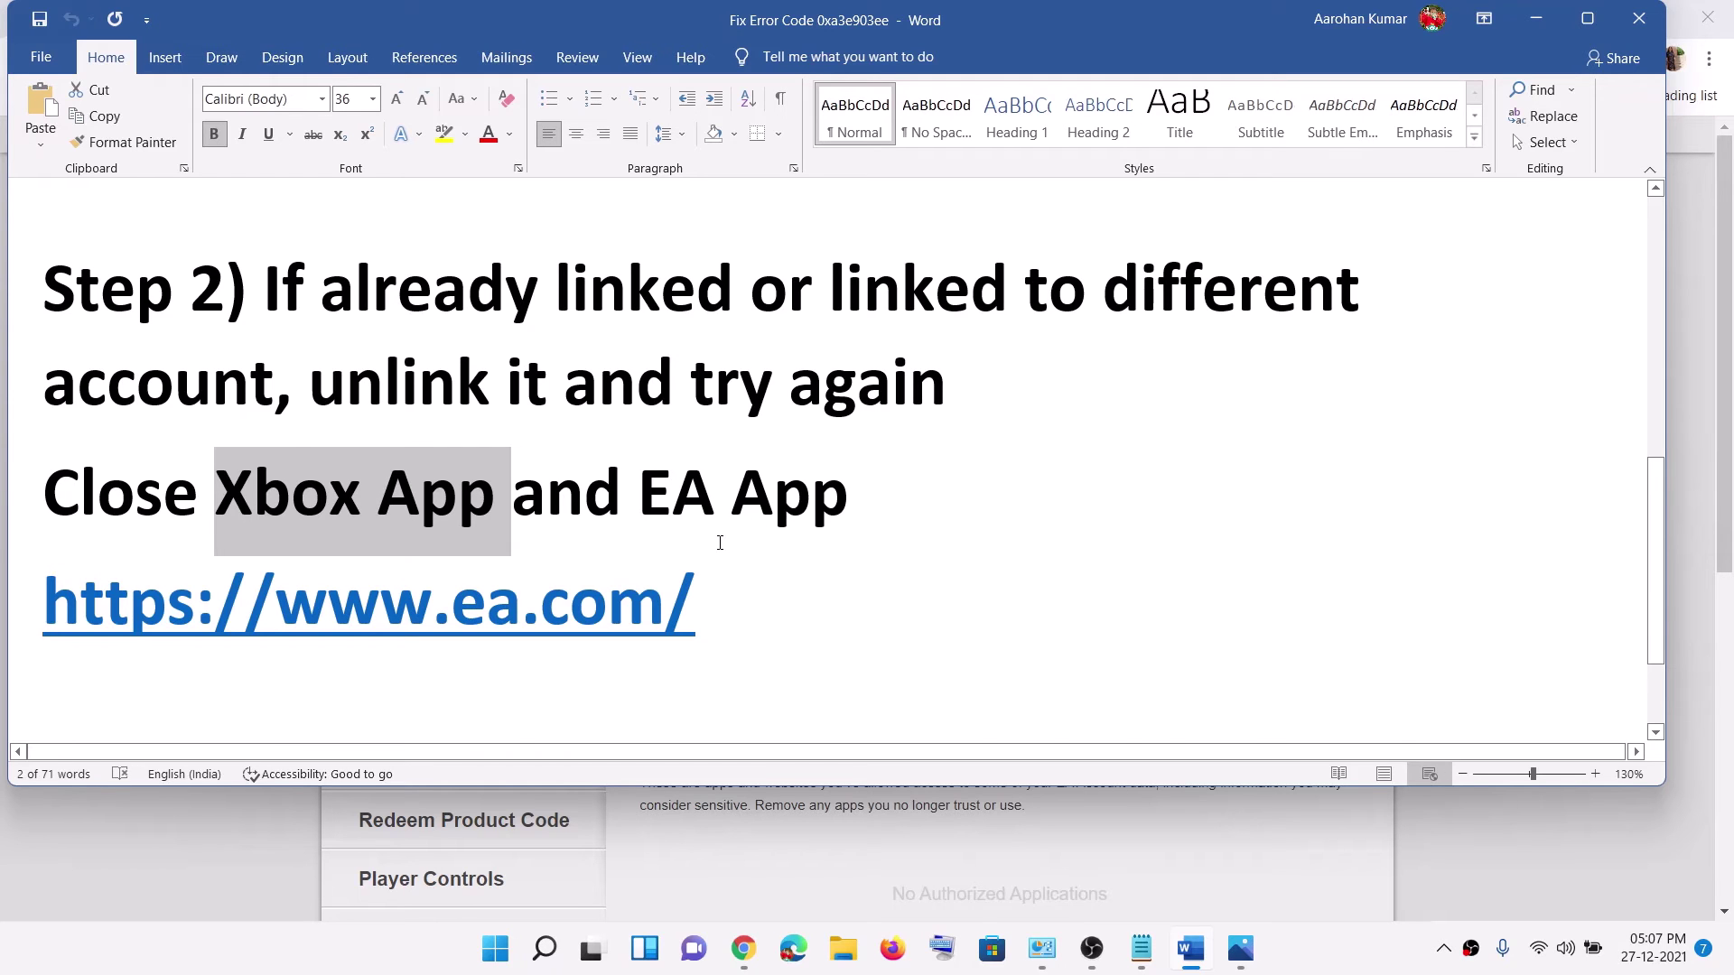
scroll(719, 543, down, 2)
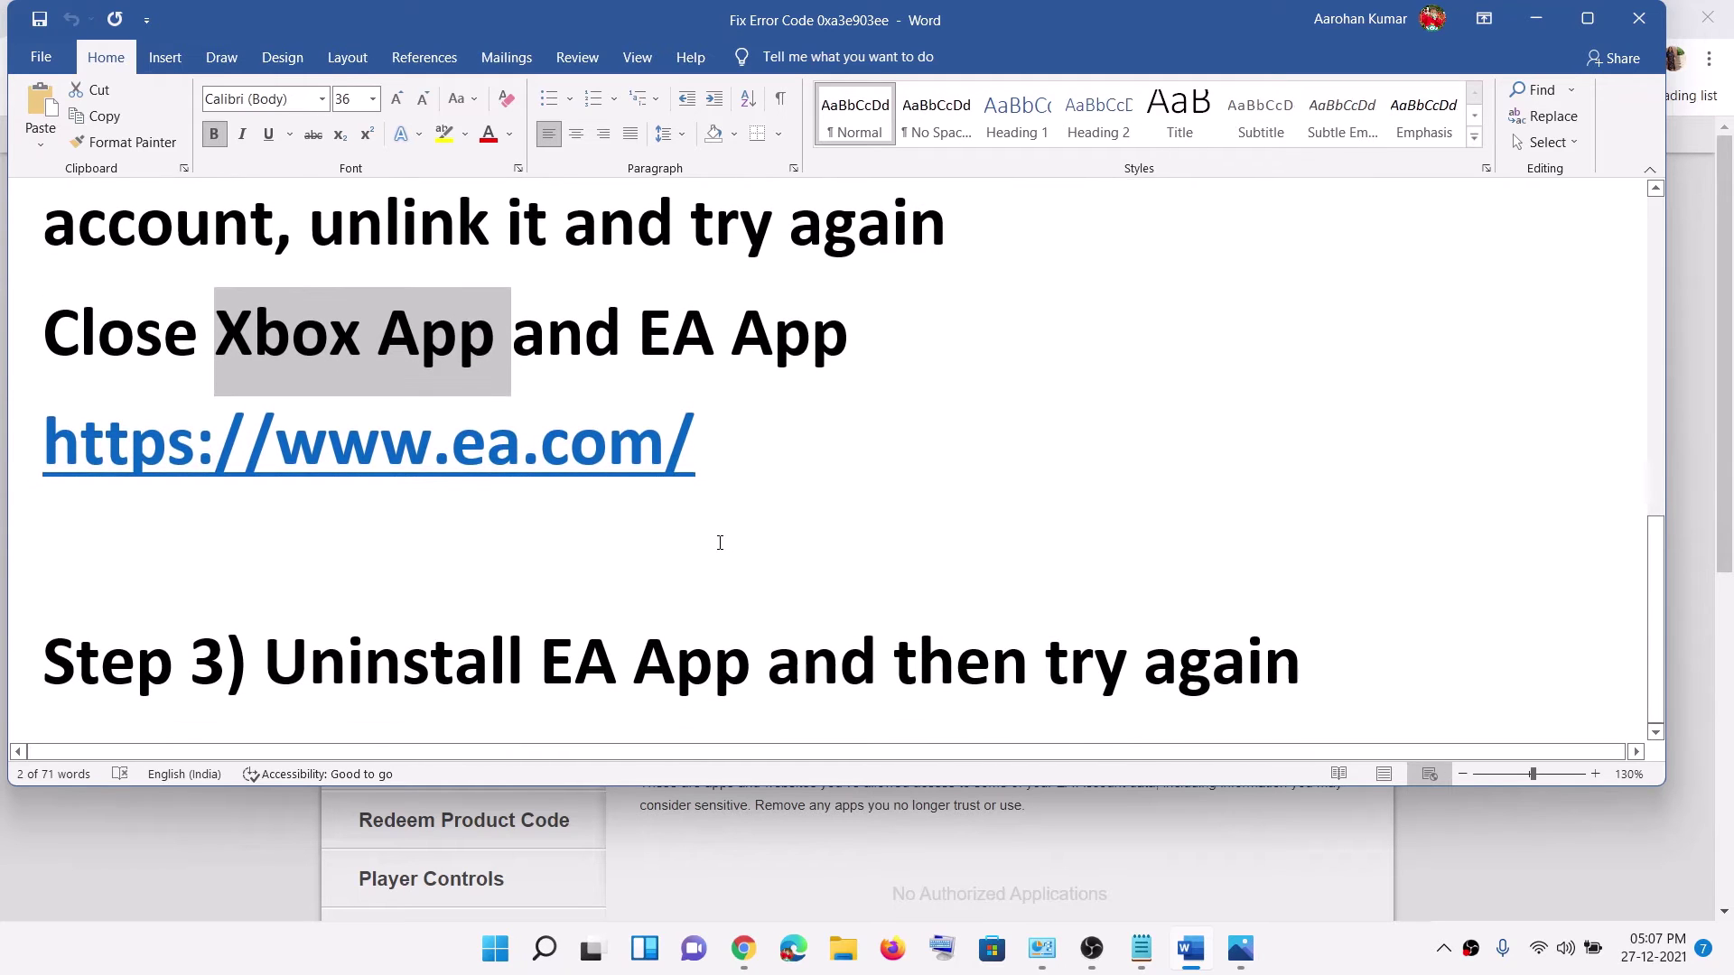
Highlight the Step 3 uninstall instruction, then return to the EA Connections page in Chrome.
drag(277, 652, 582, 623)
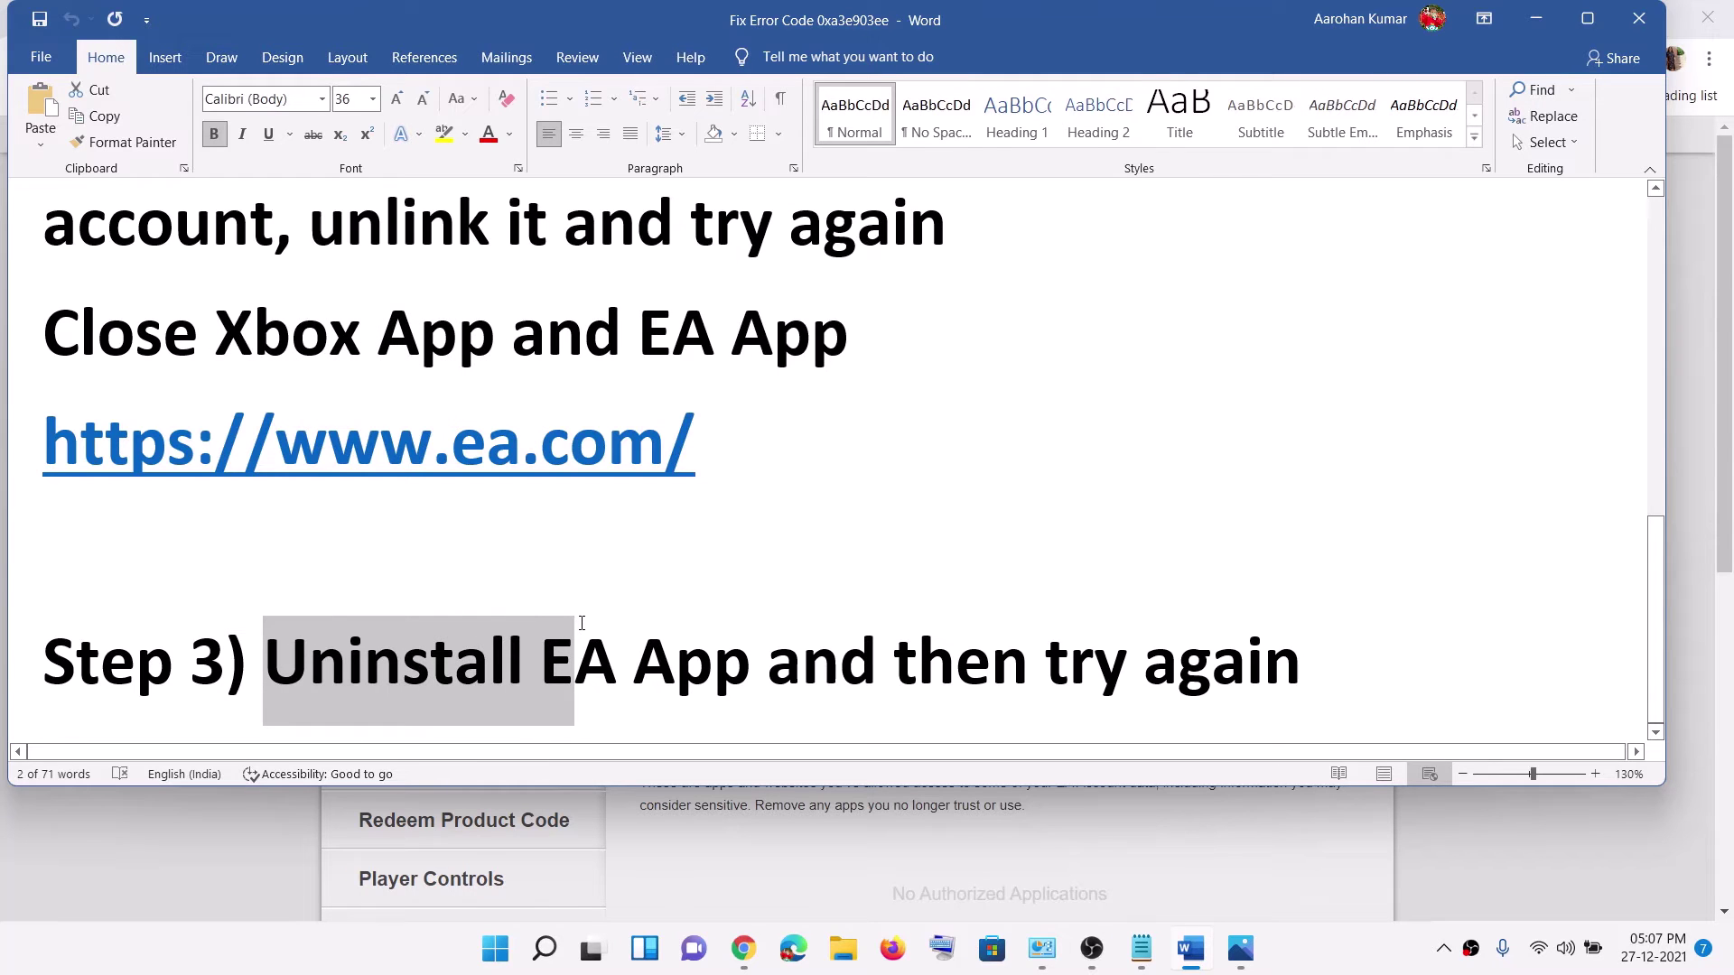
click(801, 658)
drag(41, 658, 767, 658)
click(543, 531)
scroll(543, 531, up, 3)
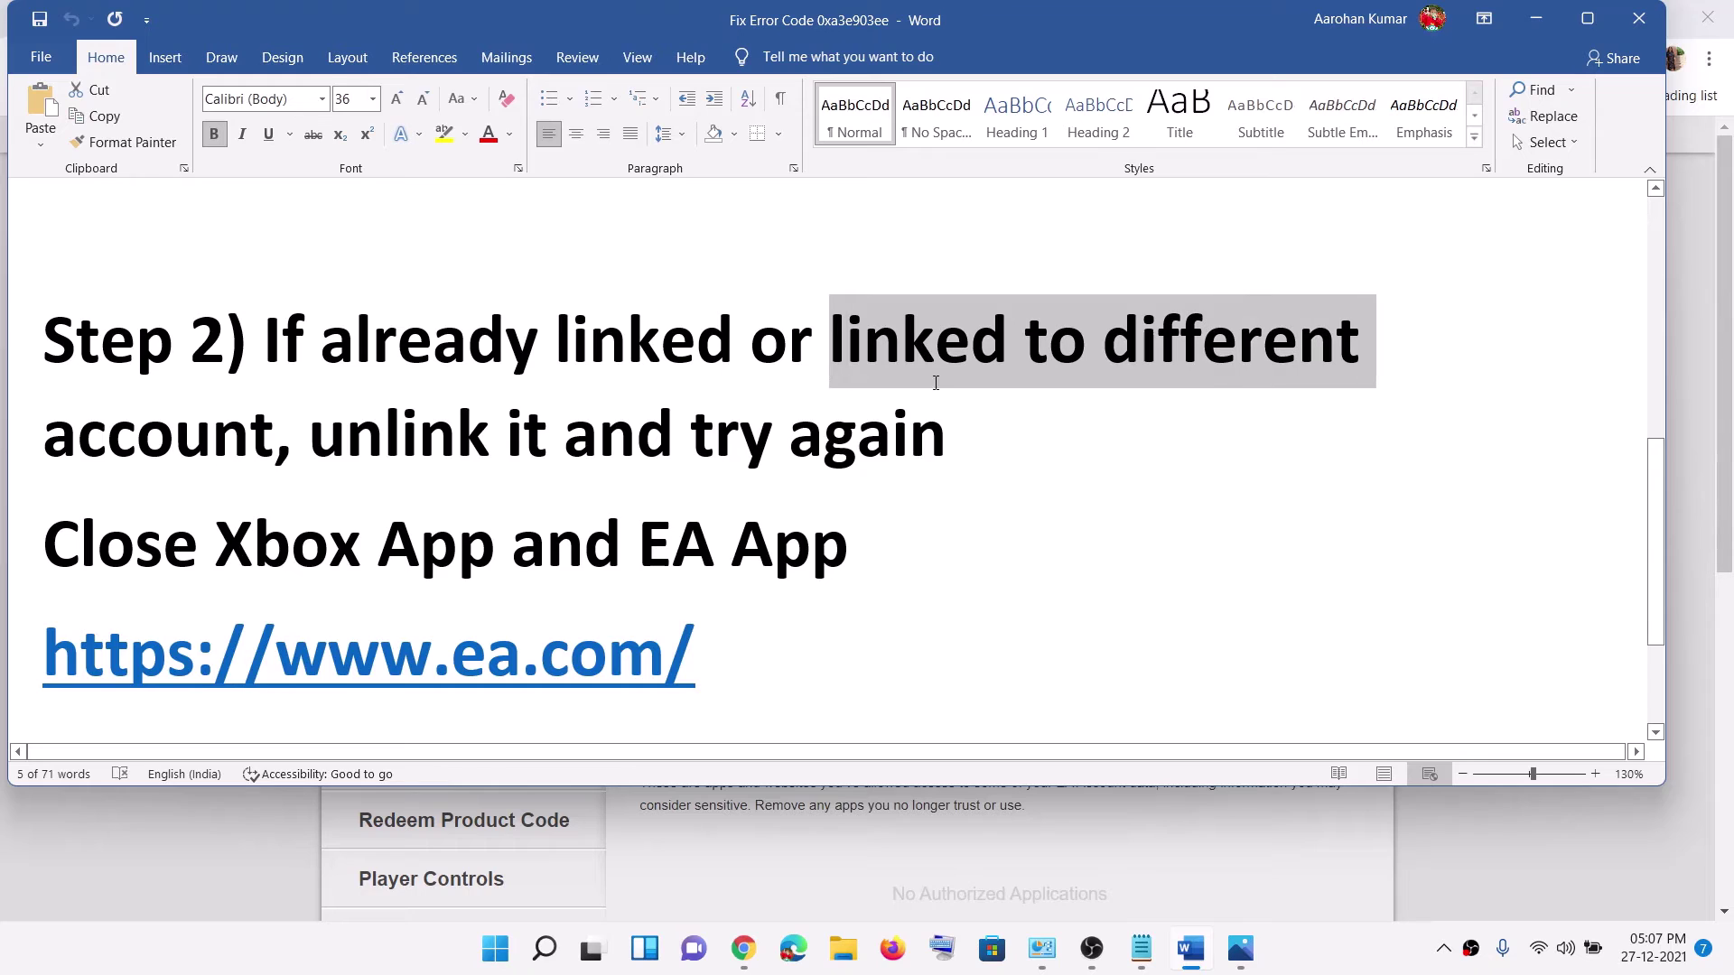
click(741, 963)
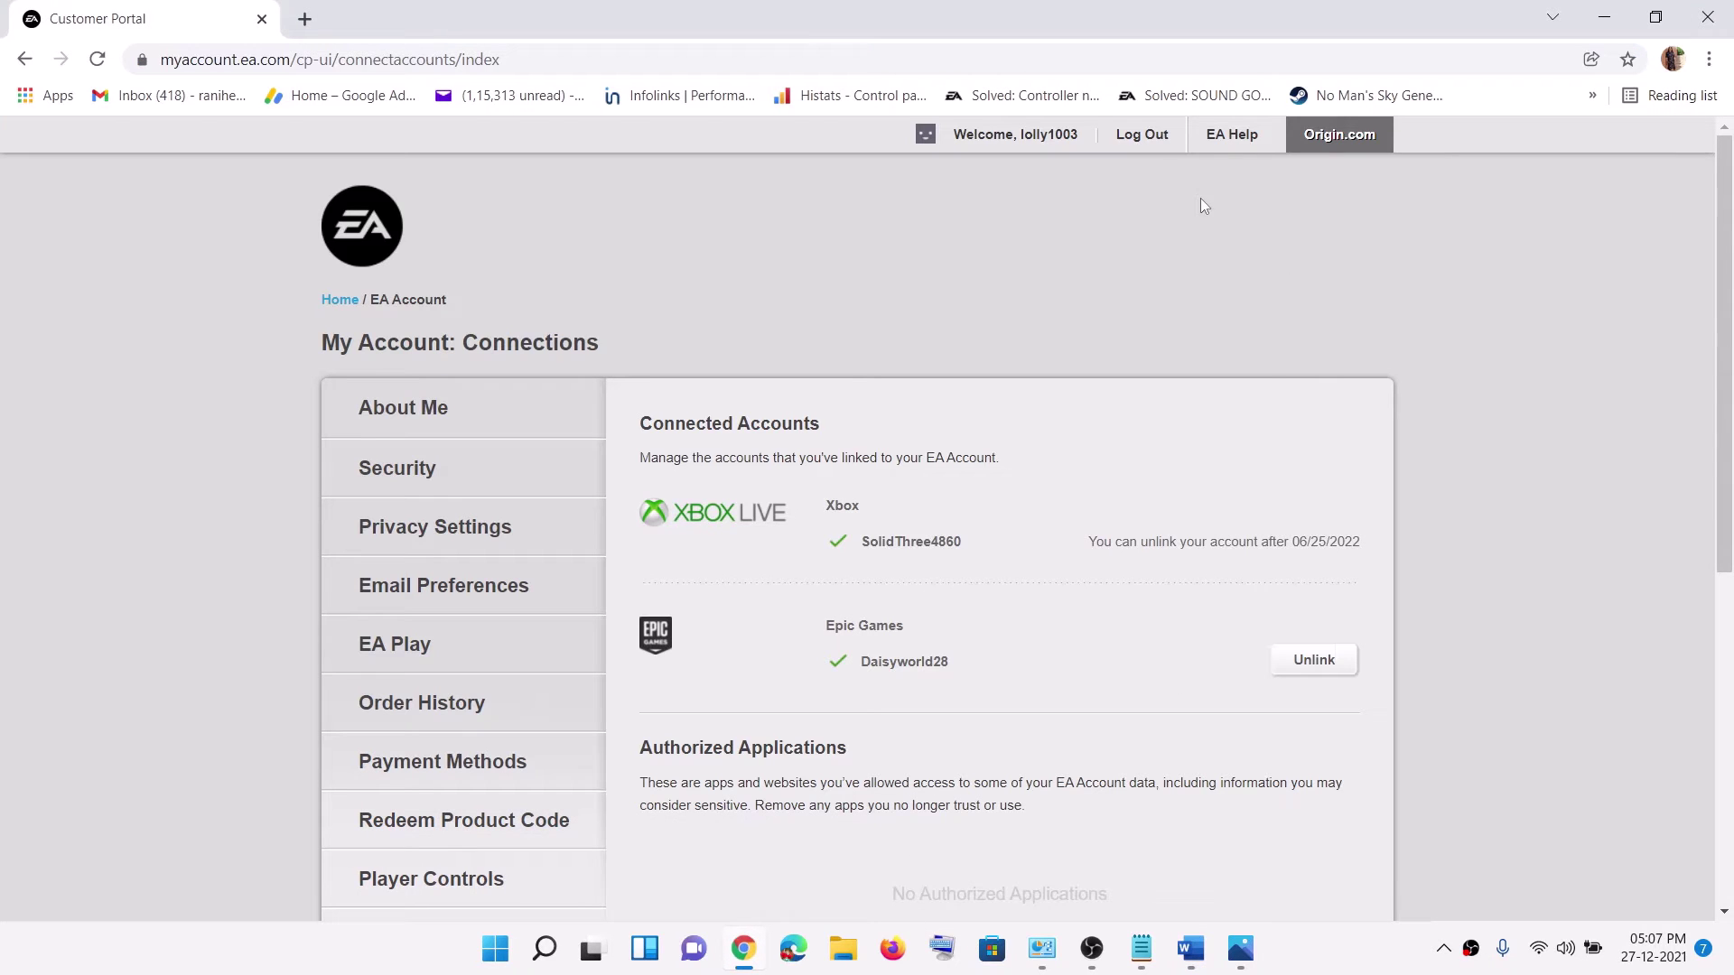
Log out of the EA account and load the ea.com home page.
click(1140, 137)
click(294, 61)
text(https://www.ea.com/)
key(Return)
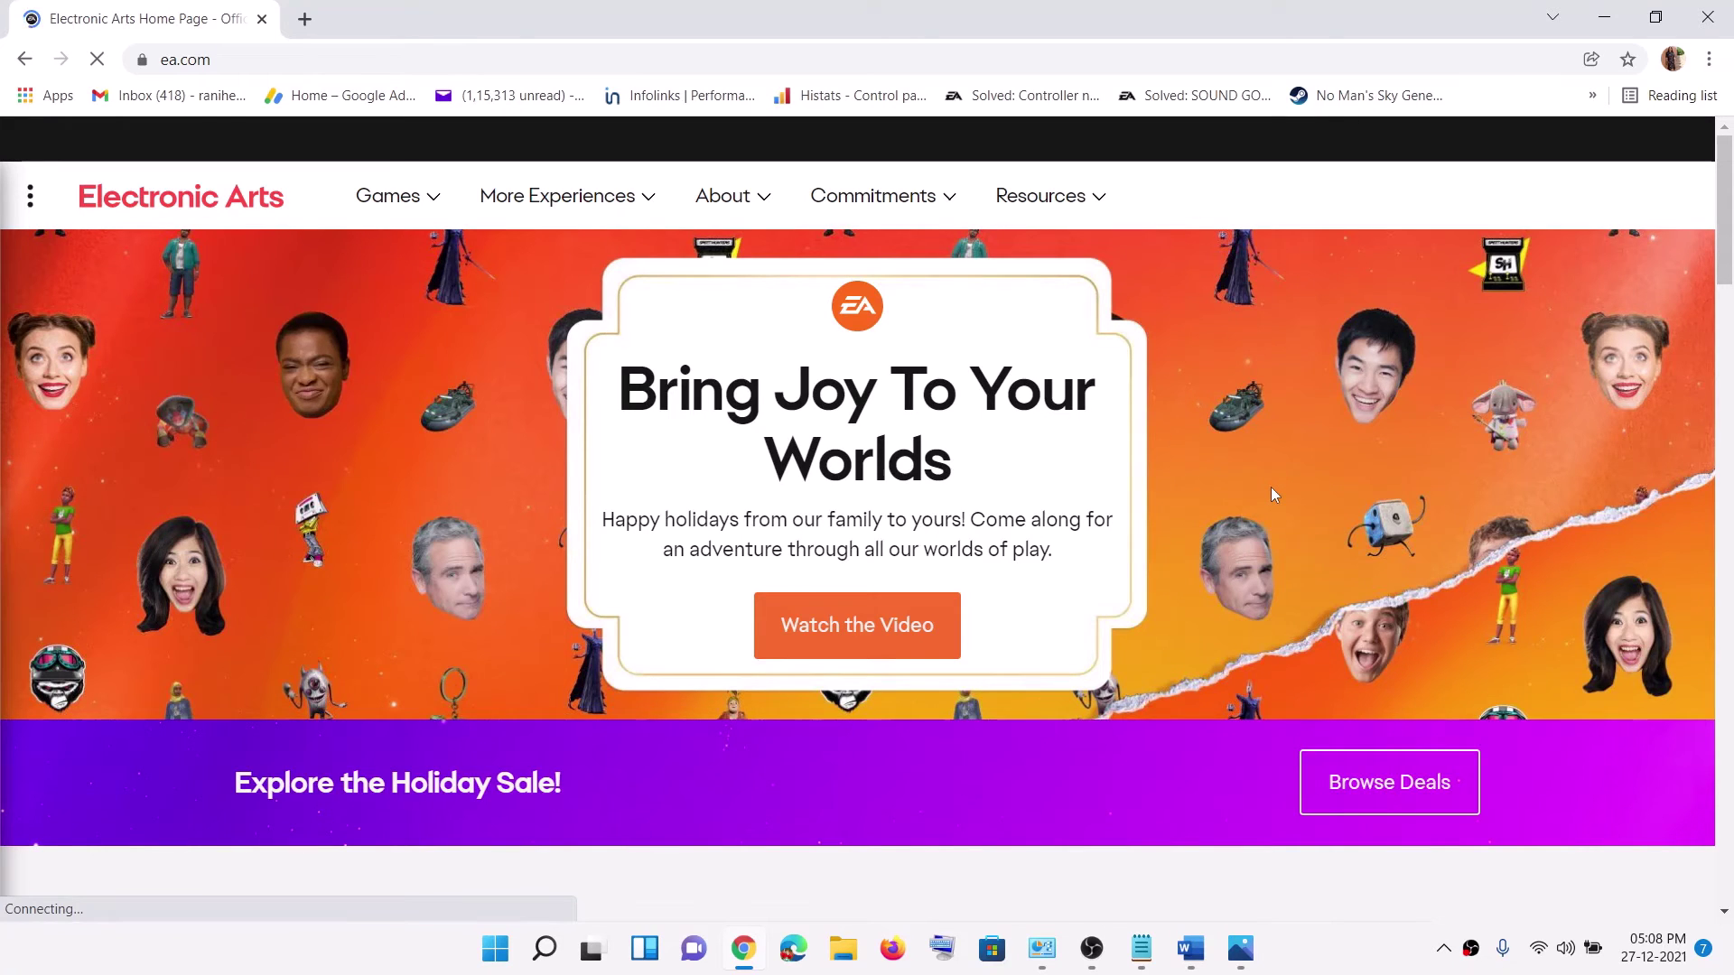
Back in the Word notes, select 'Uninstall EA App' in the Step 3 line.
key(alt+Tab)
drag(824, 340, 418, 434)
scroll(419, 434, down, 3)
drag(267, 668, 763, 668)
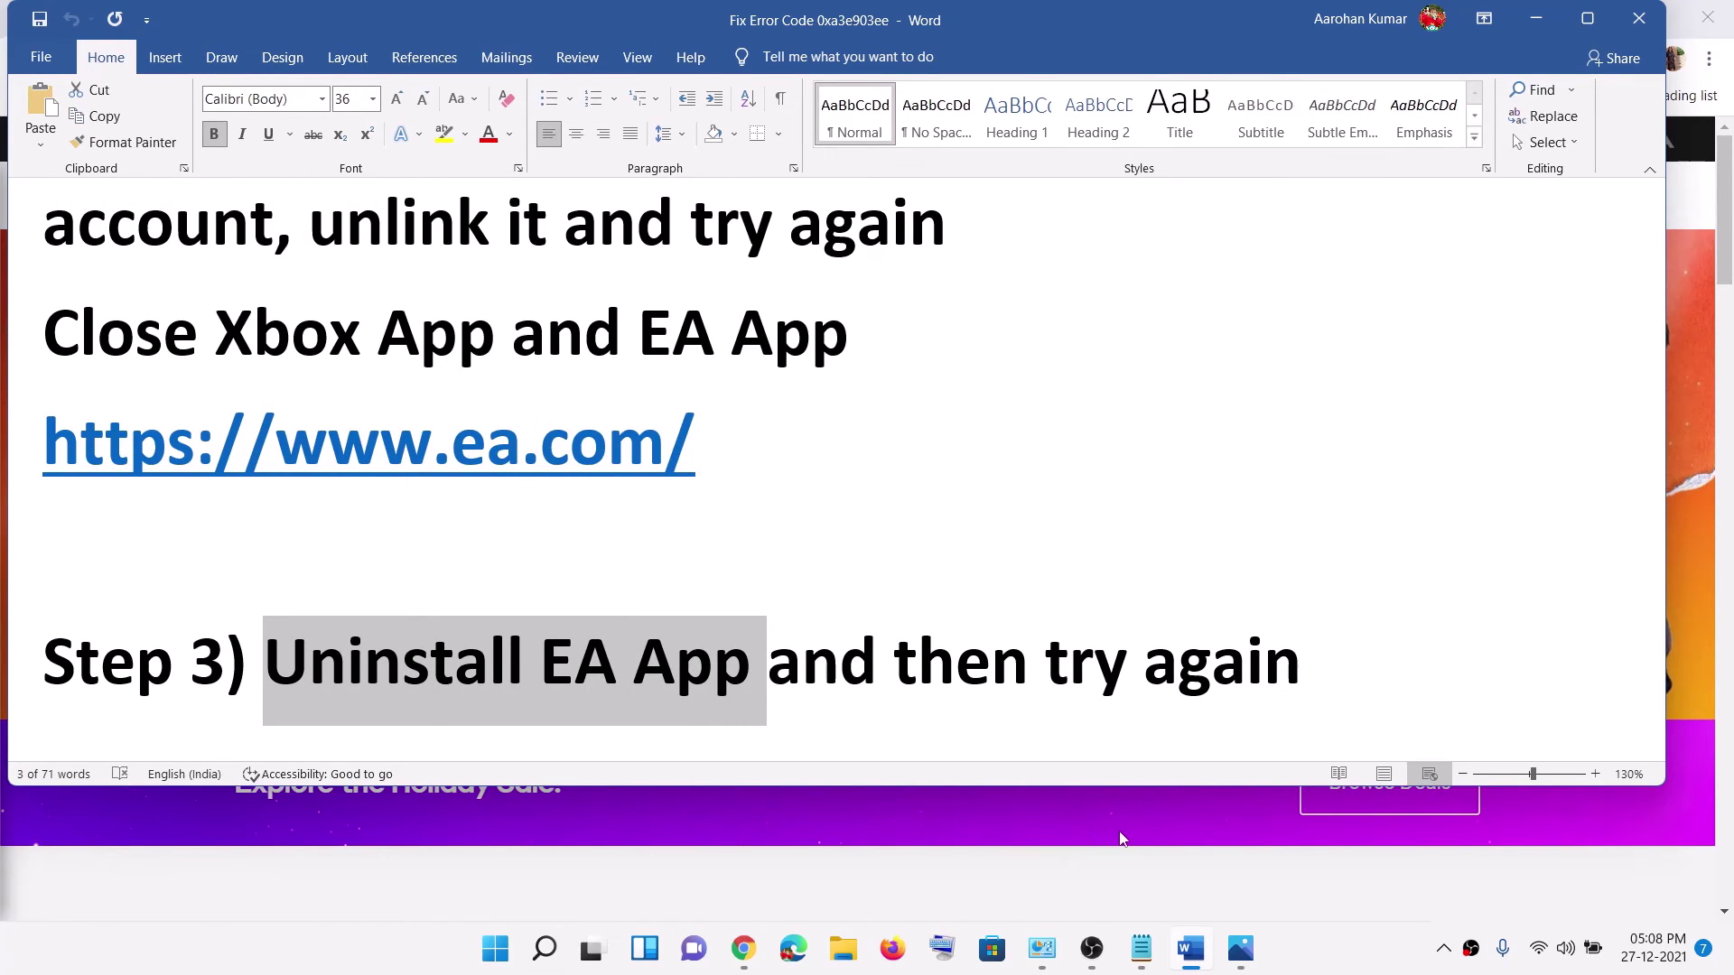
Search Windows for 'ea' and choose Uninstall on the EA app result.
click(497, 949)
text(ea app)
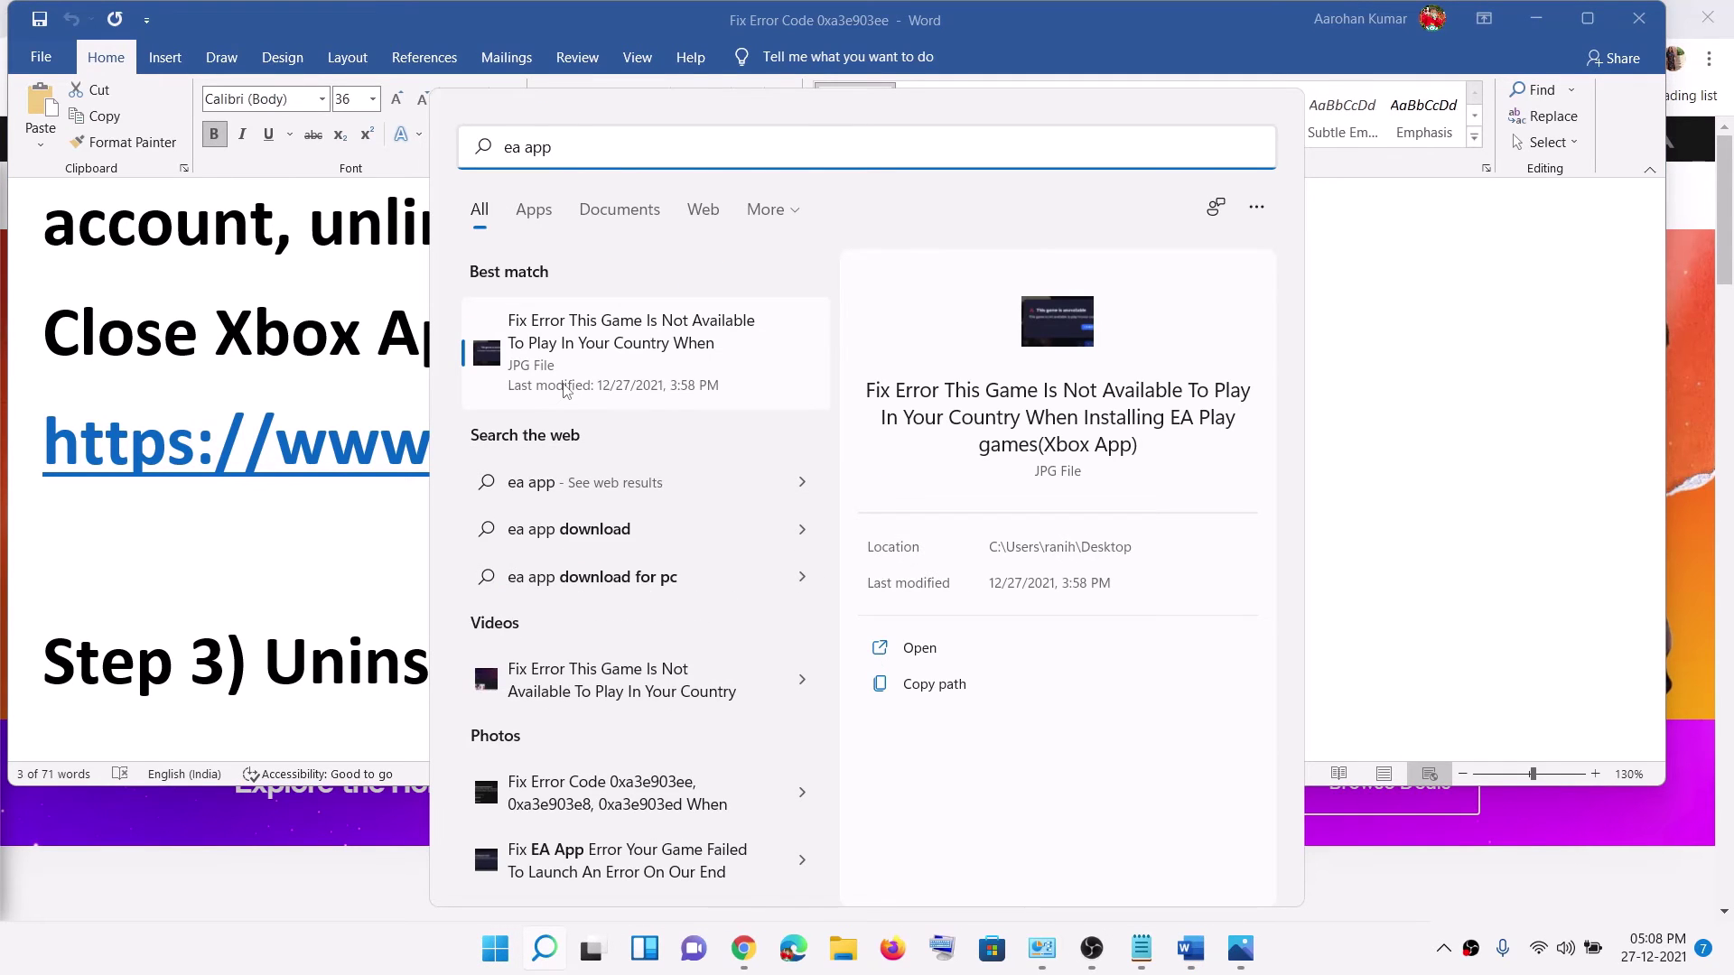
key(BackSpace)
key(BackSpace)
key(BackSpace)
key(BackSpace)
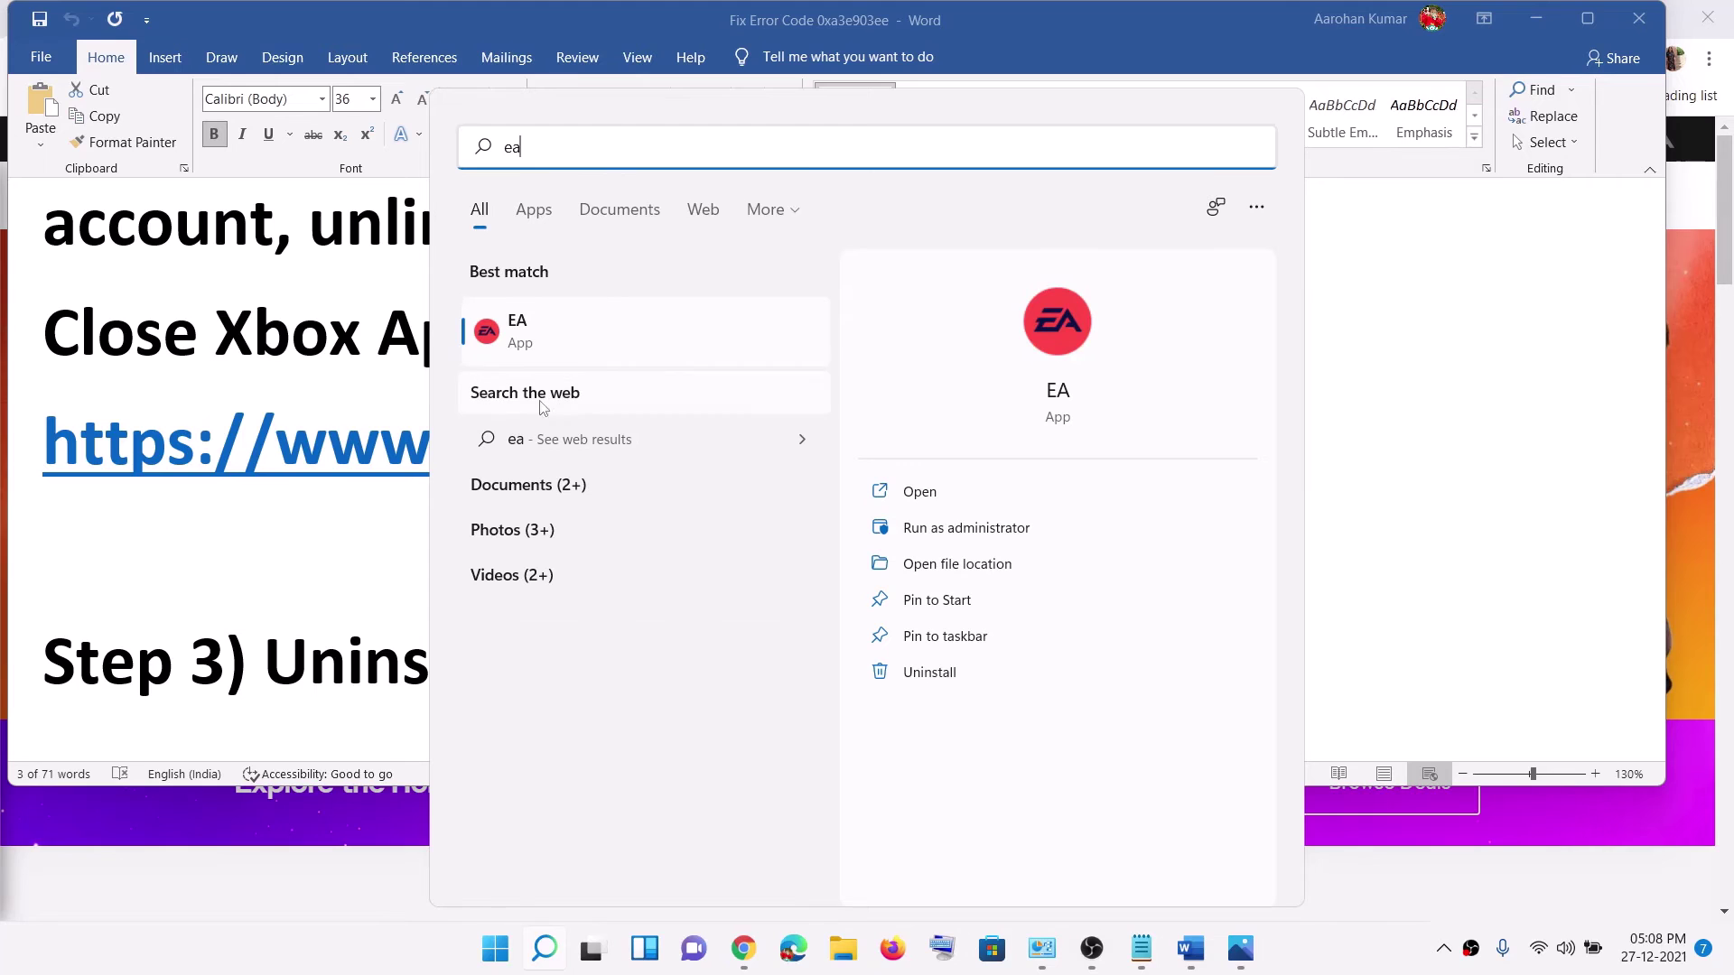
click(553, 339)
right_click(551, 334)
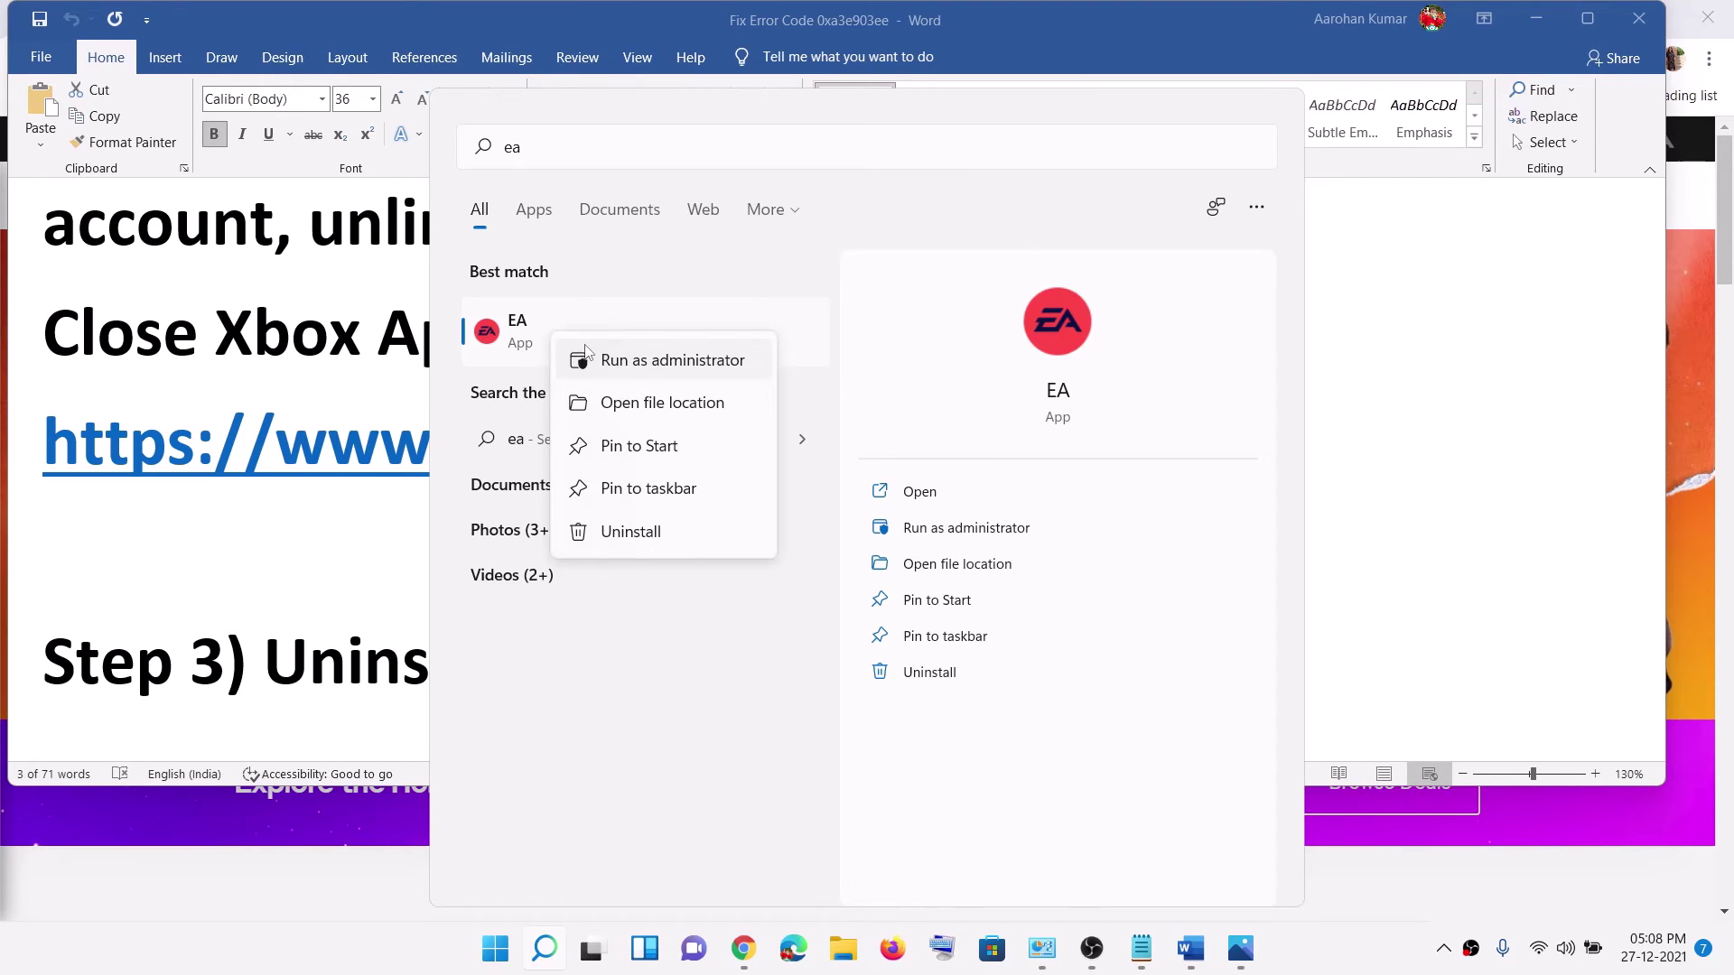
click(630, 530)
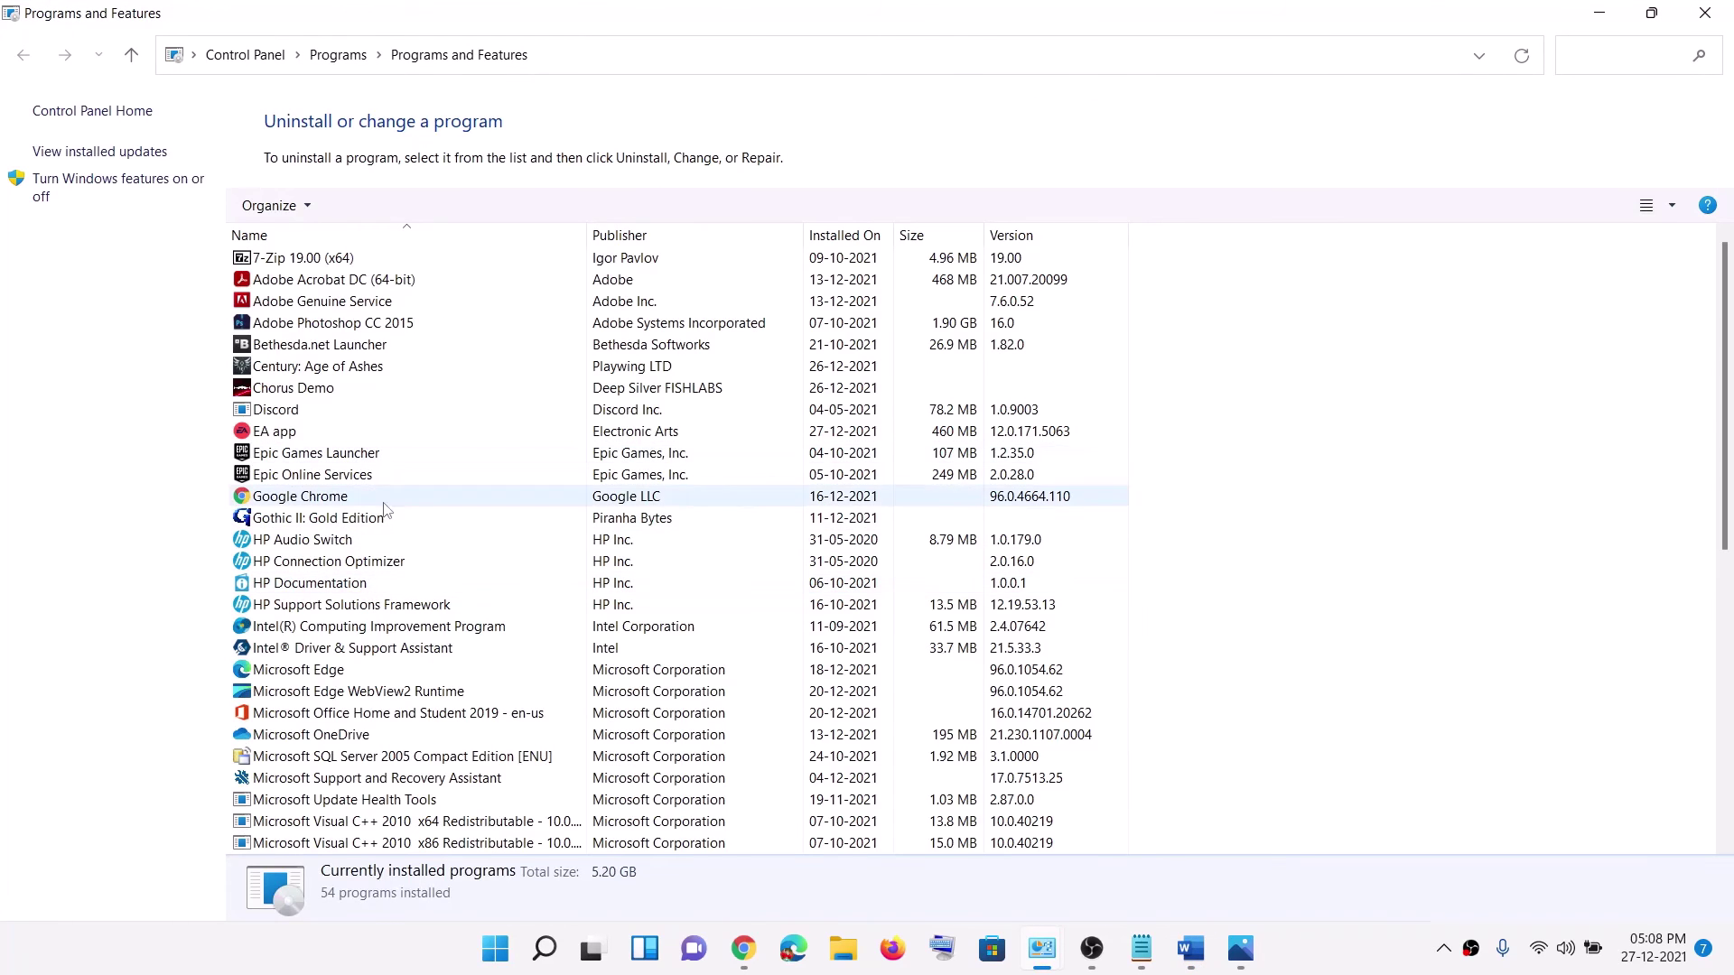
Uninstall the EA app from Programs and Features, approving the UAC prompt.
click(312, 429)
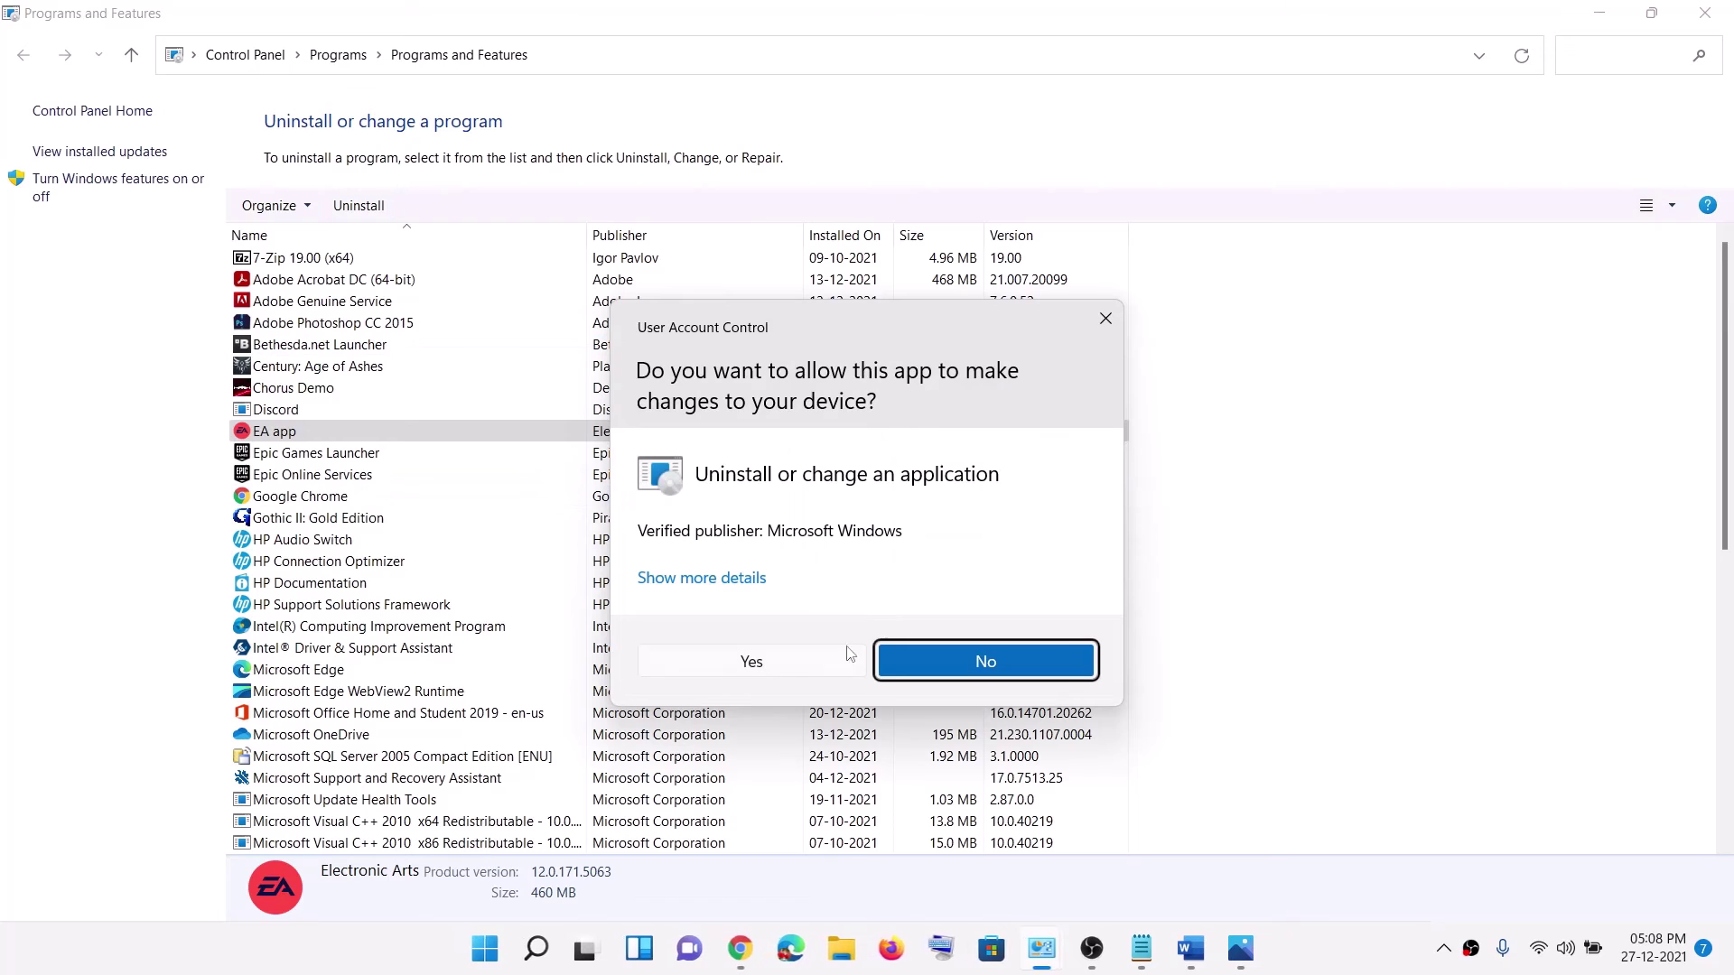
click(753, 666)
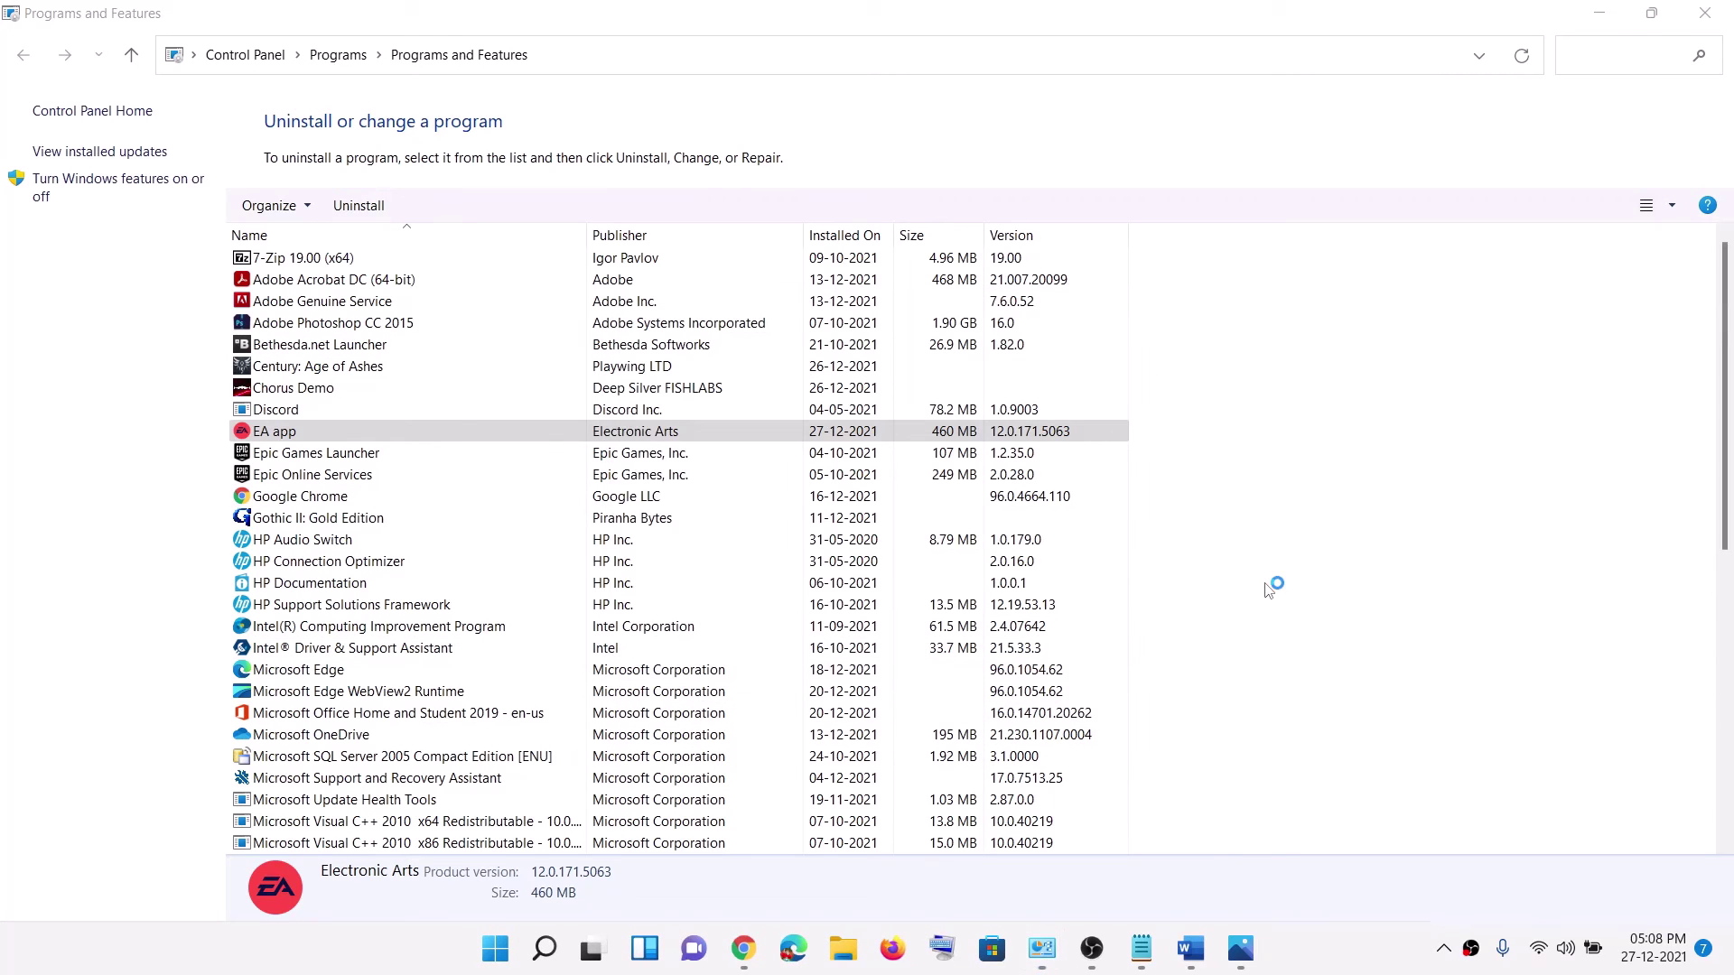
click(817, 678)
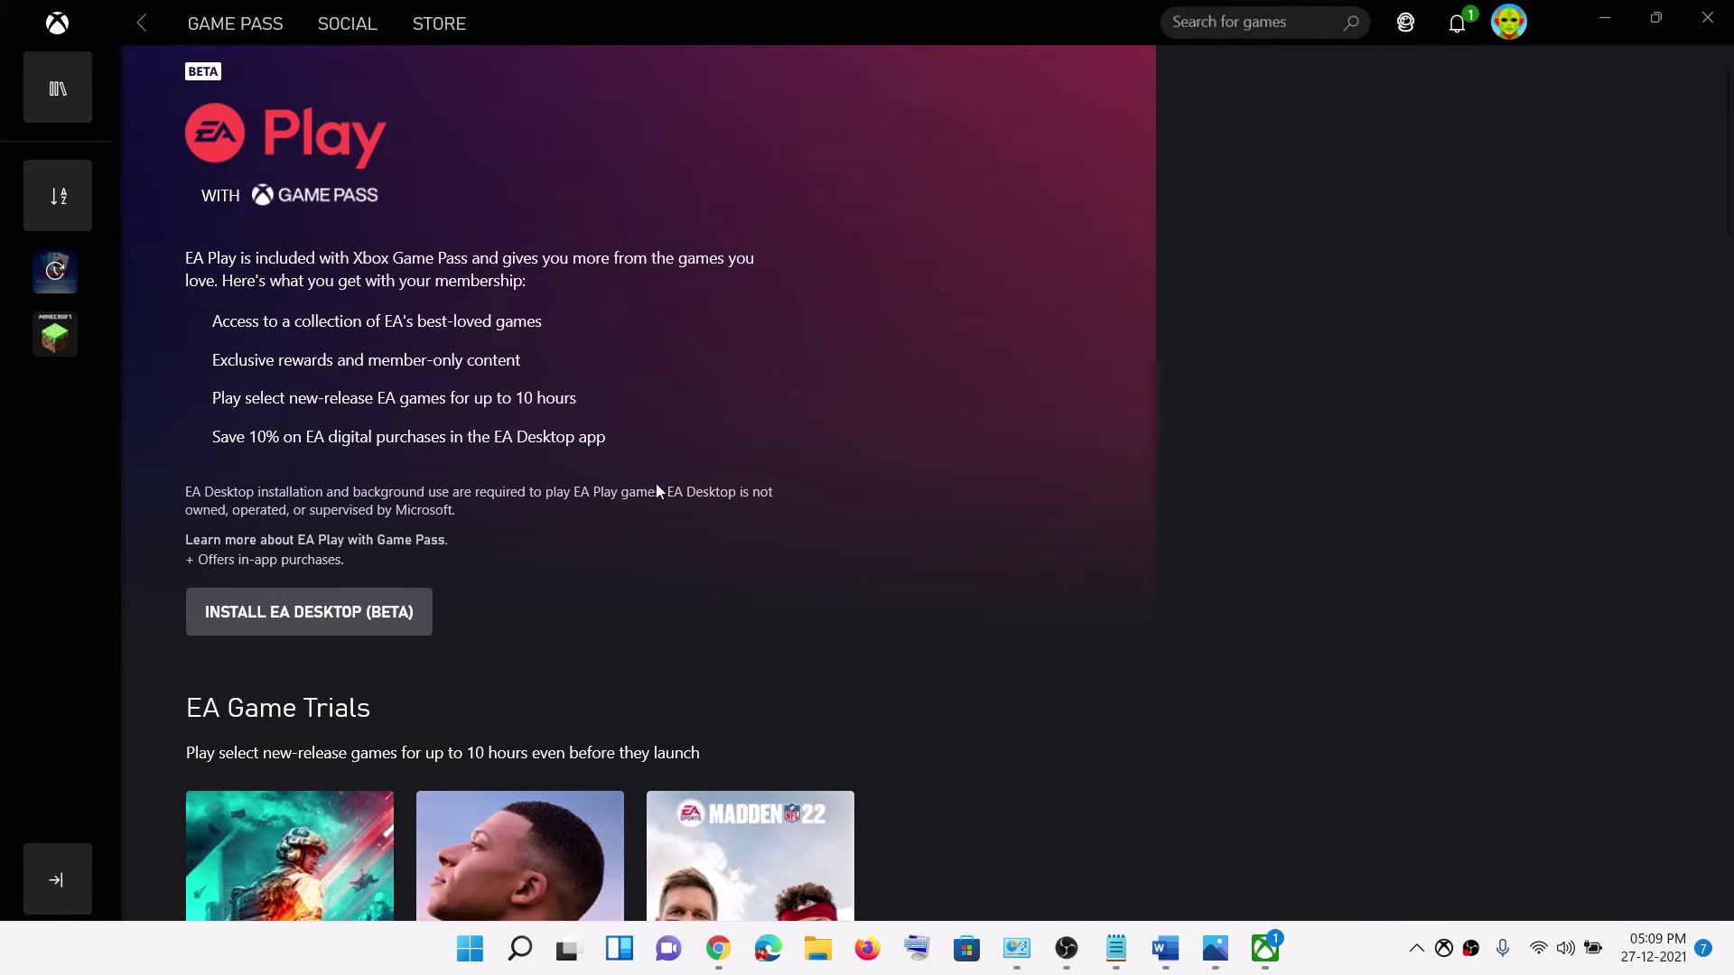
Start installing Battlefield 2042 from EA Play, installing EA Desktop (Beta) and approving its setup.
scroll(496, 440, down, 4)
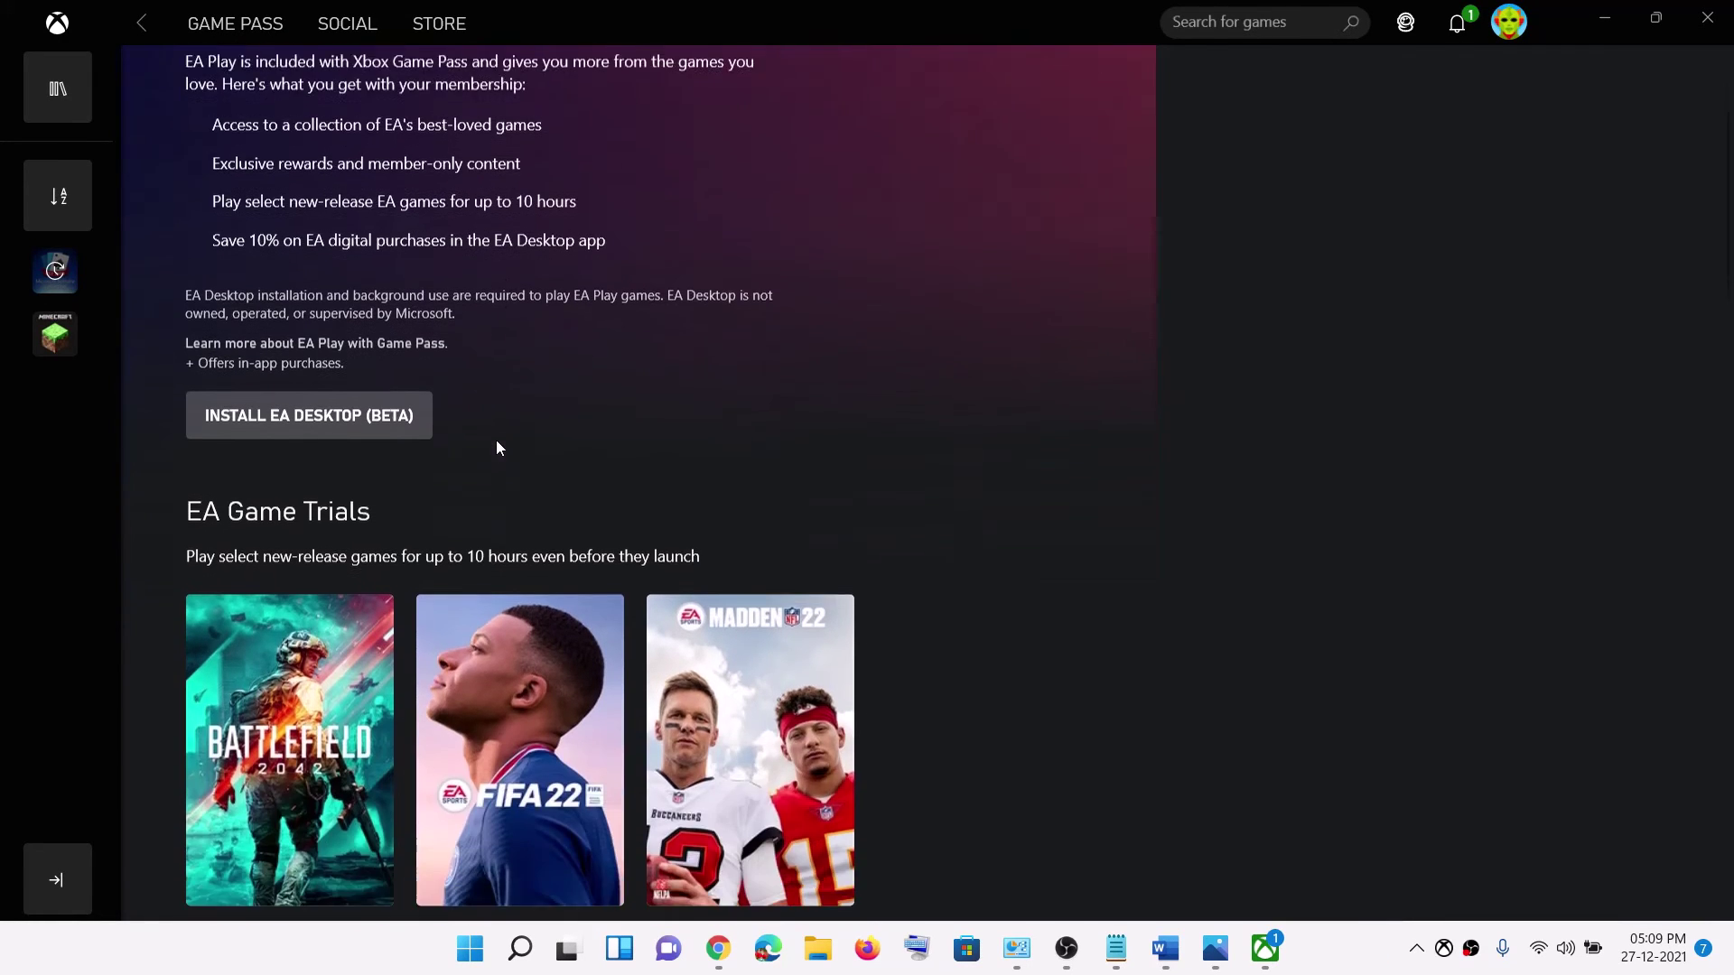
scroll(581, 510, up, 3)
scroll(567, 528, down, 3)
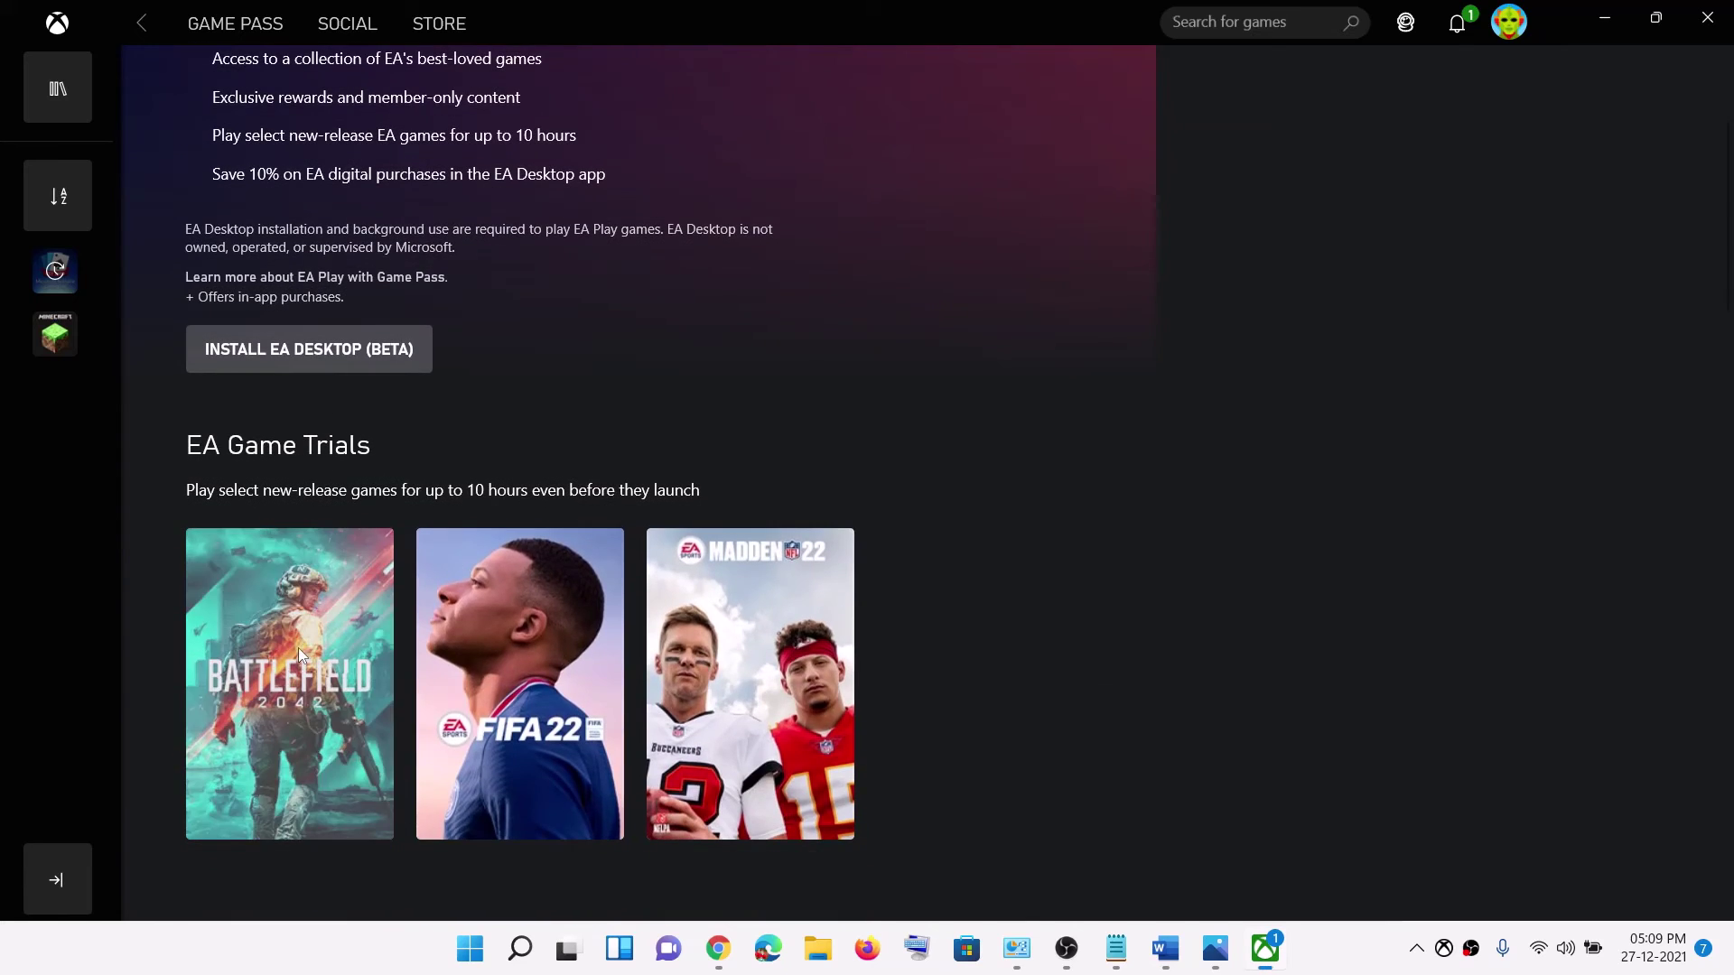
click(290, 675)
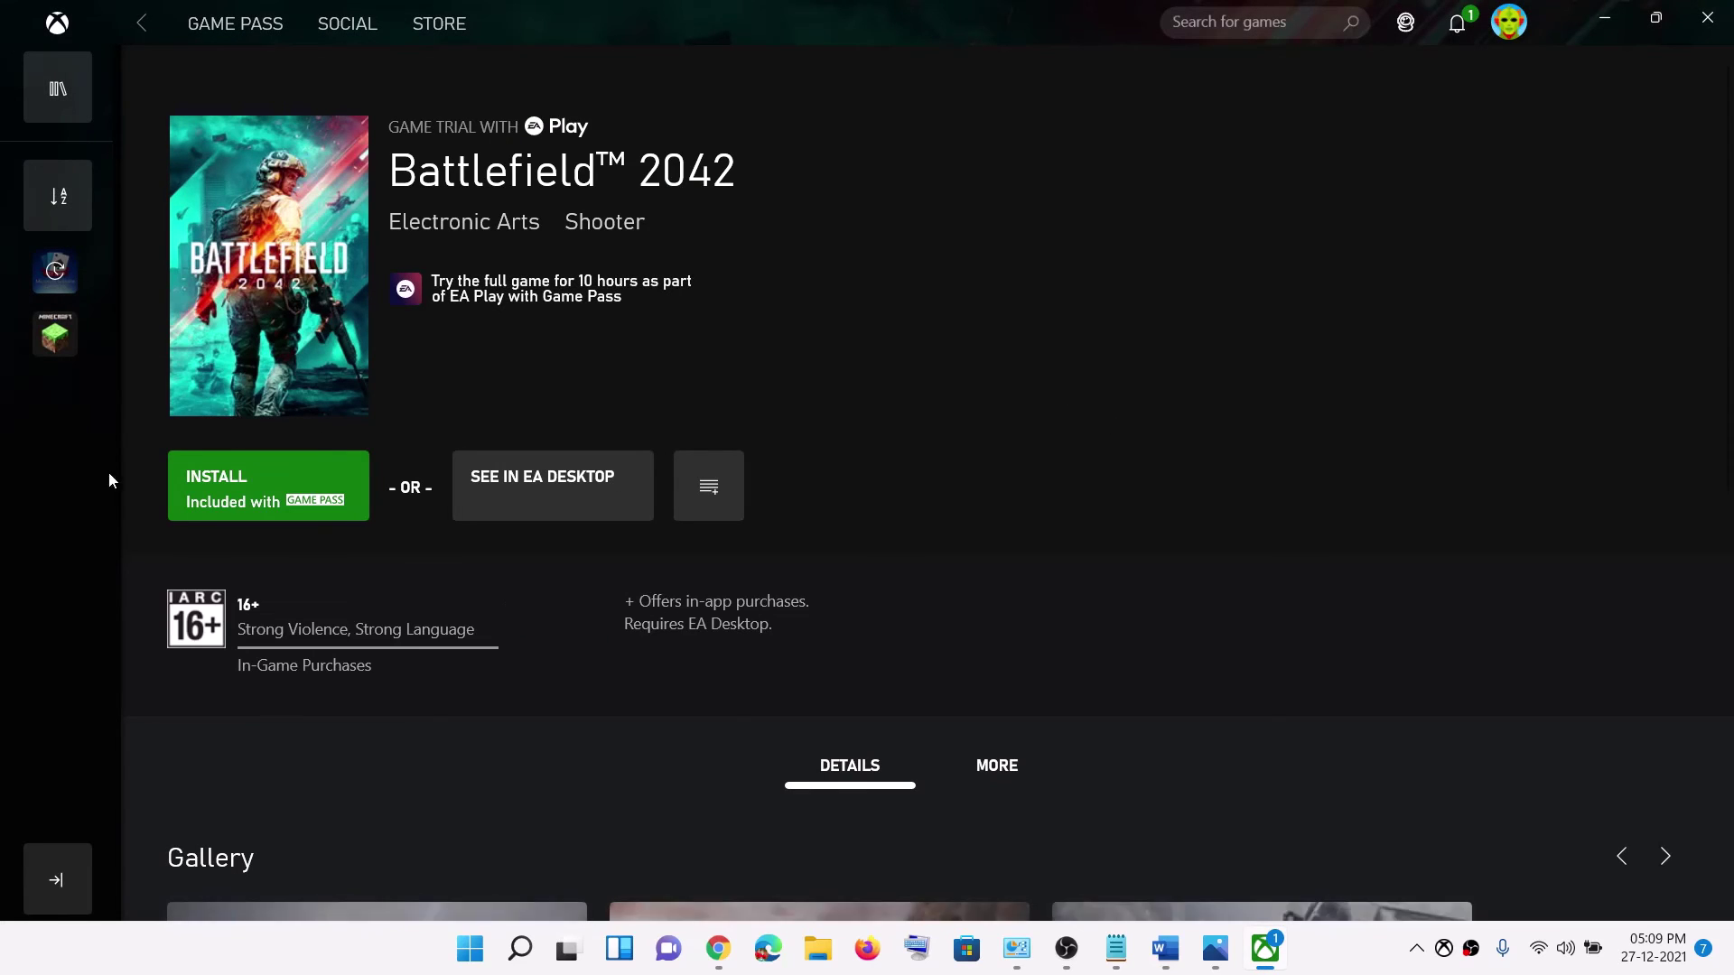
click(275, 491)
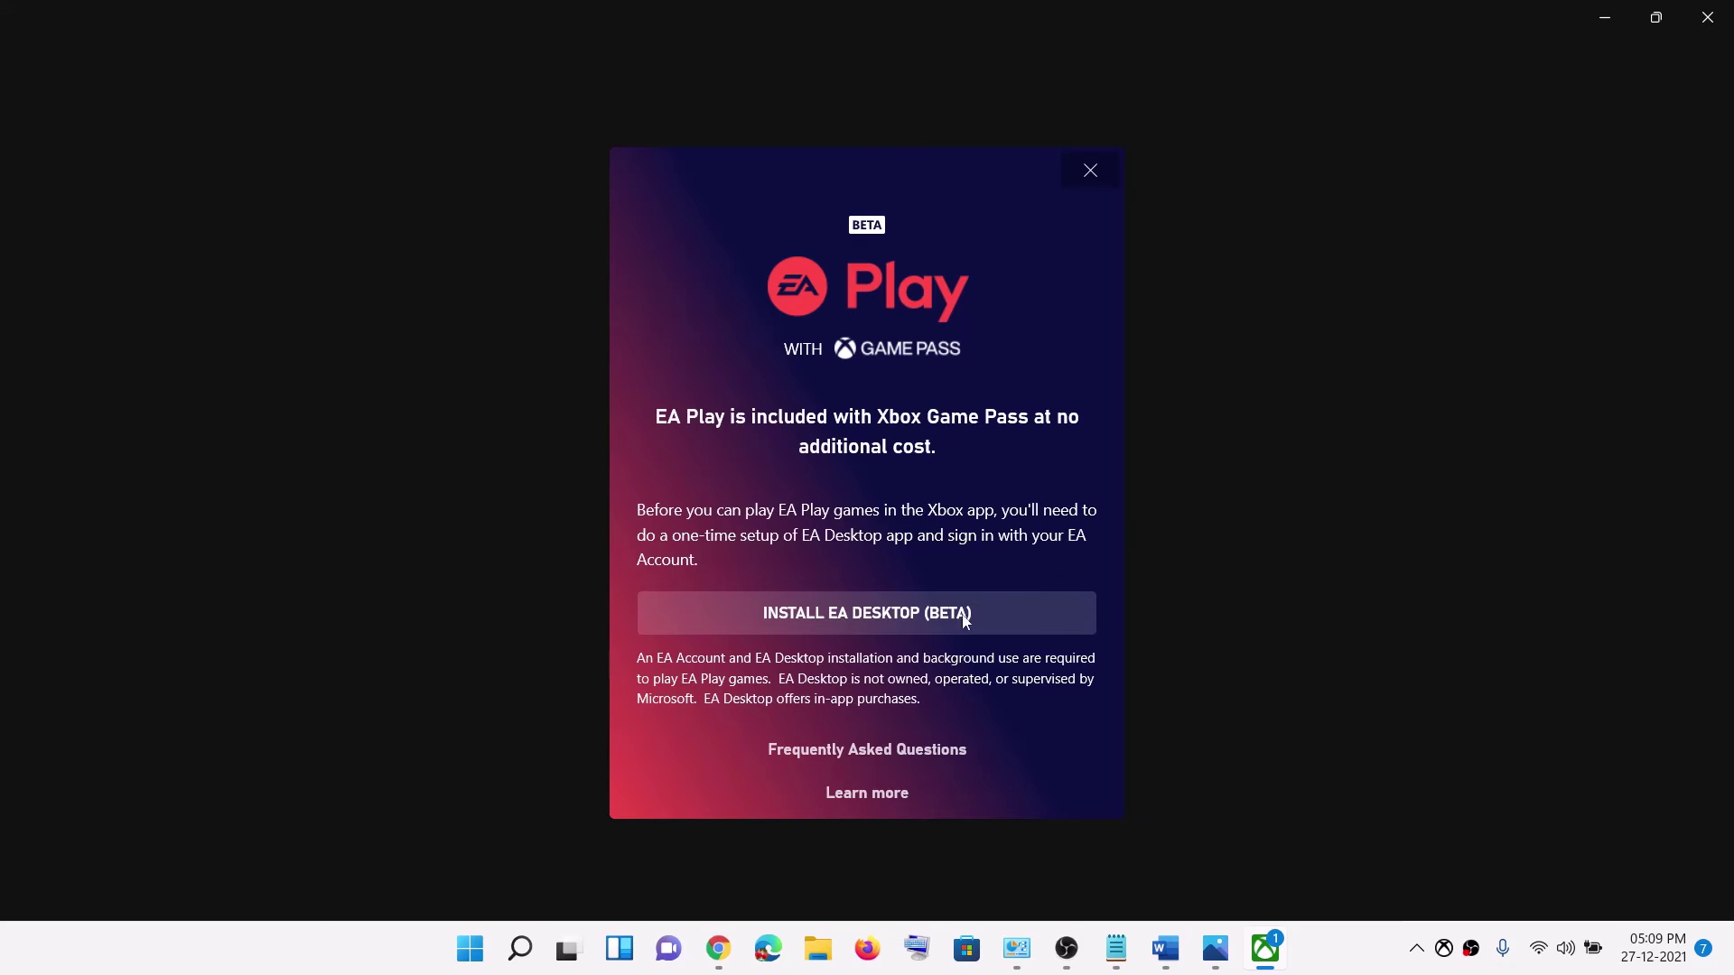
click(836, 616)
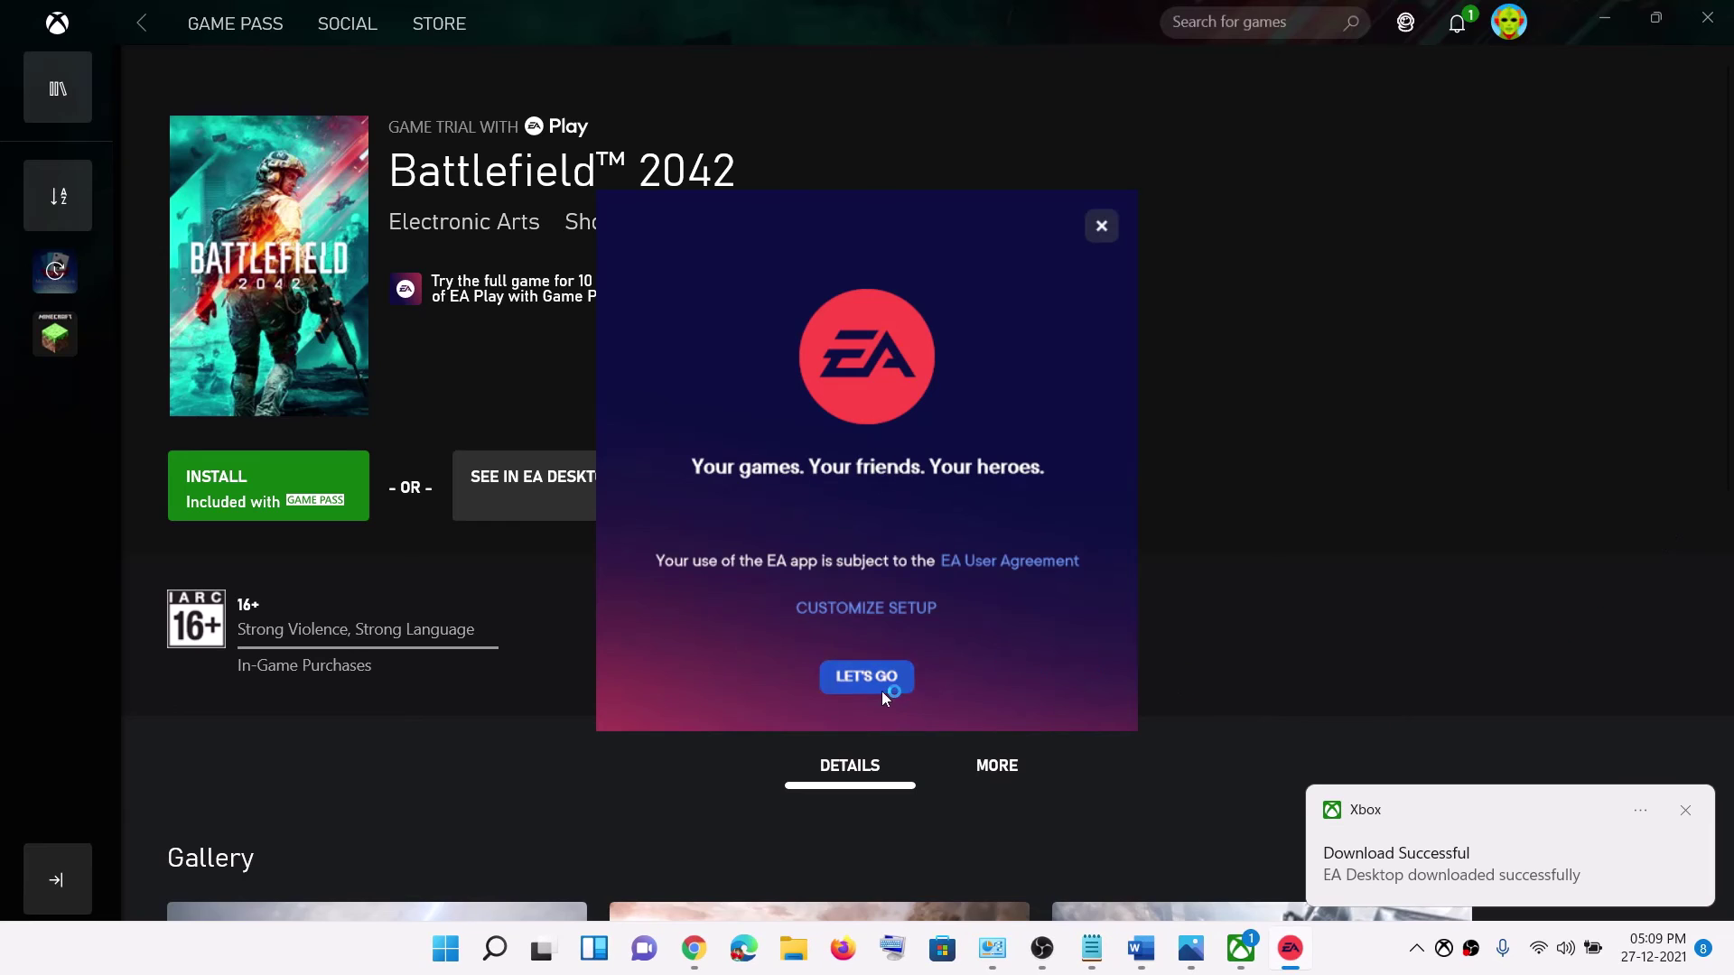
click(867, 677)
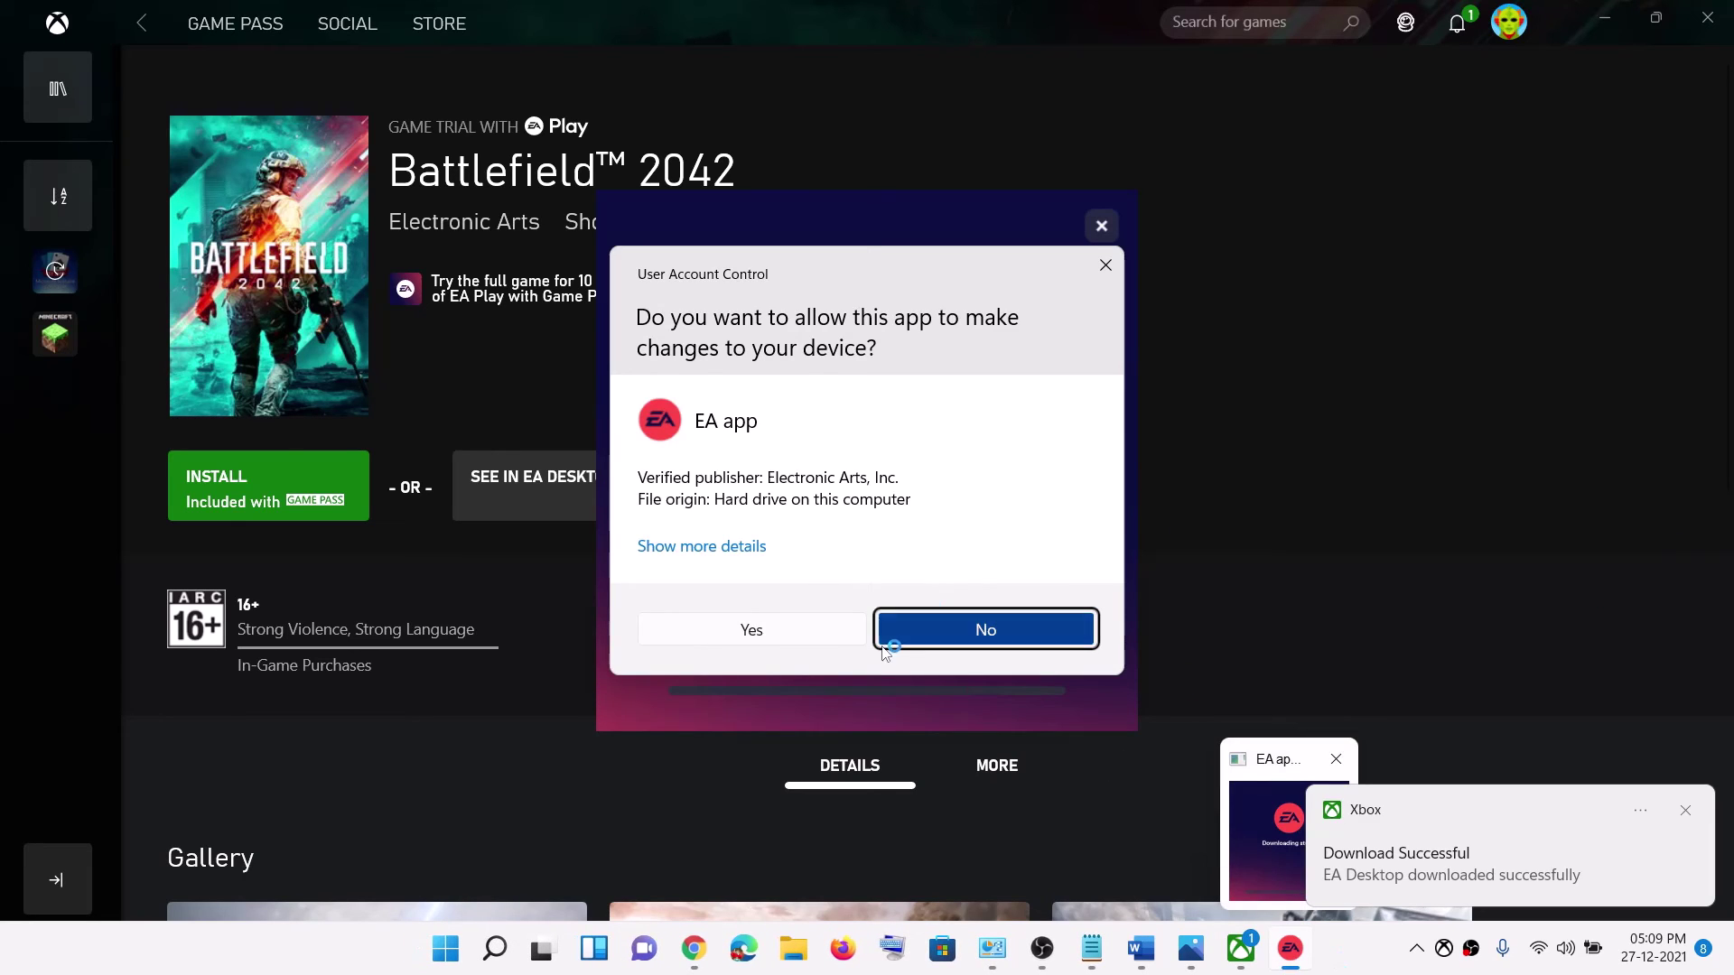
click(812, 642)
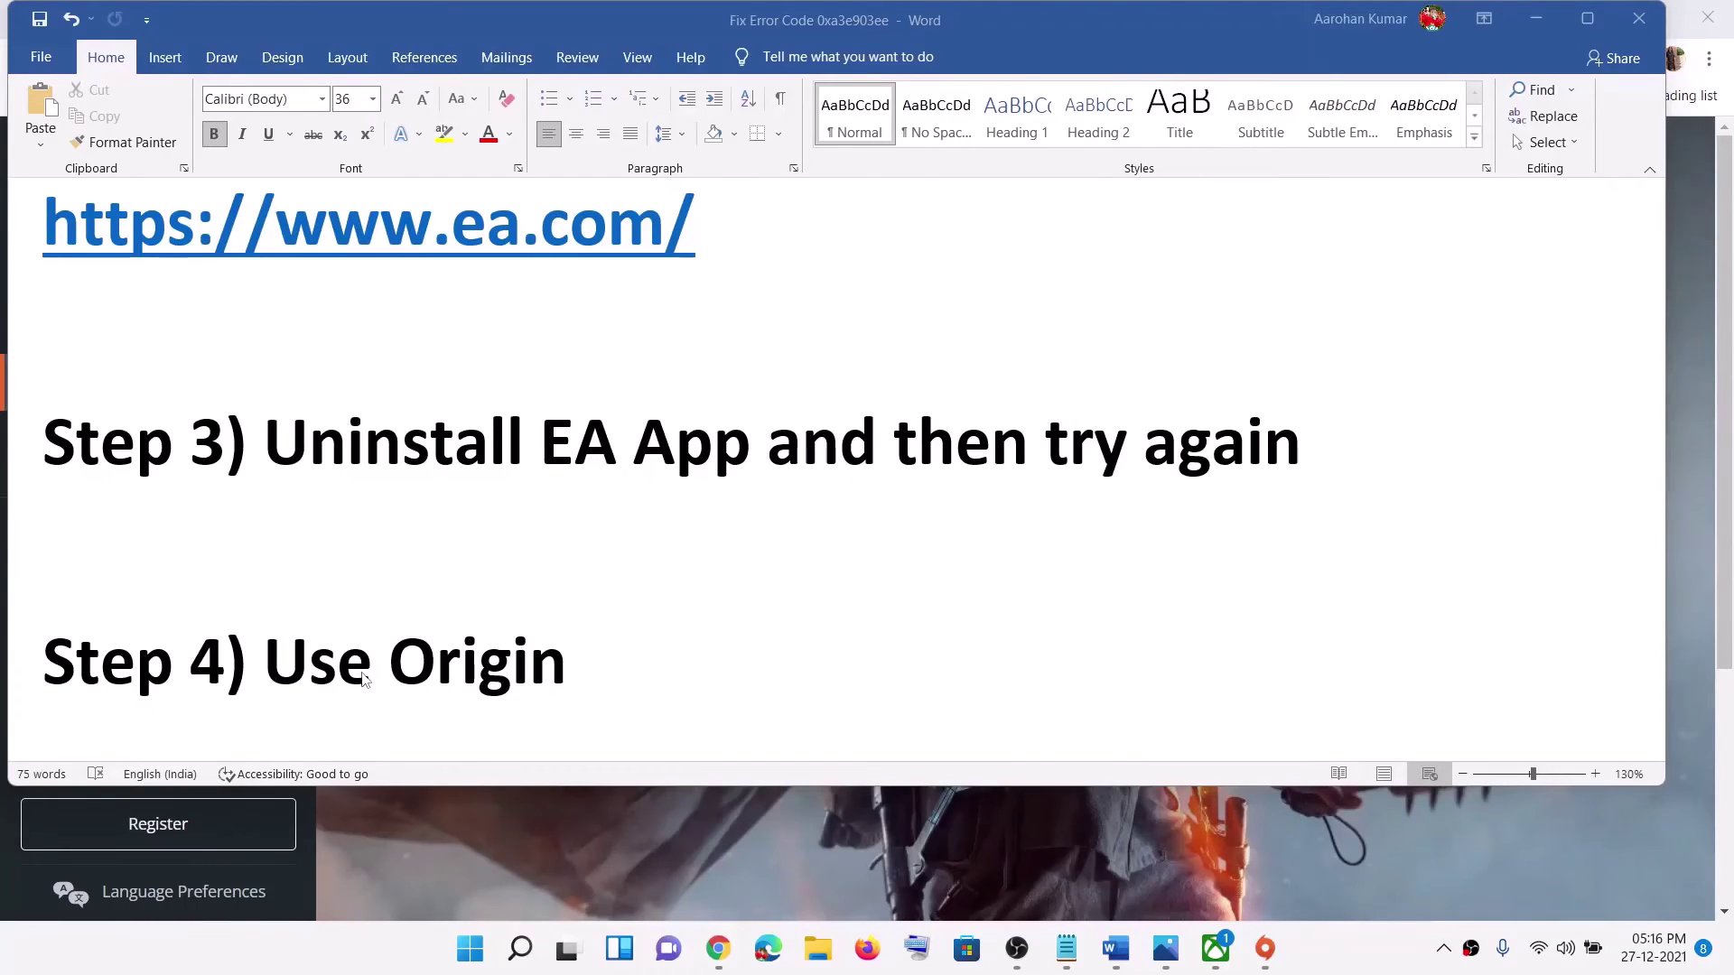
Select 'Use Origin' in Step 4, then bring up Origin's client download page in Chrome.
click(648, 665)
drag(647, 665, 355, 659)
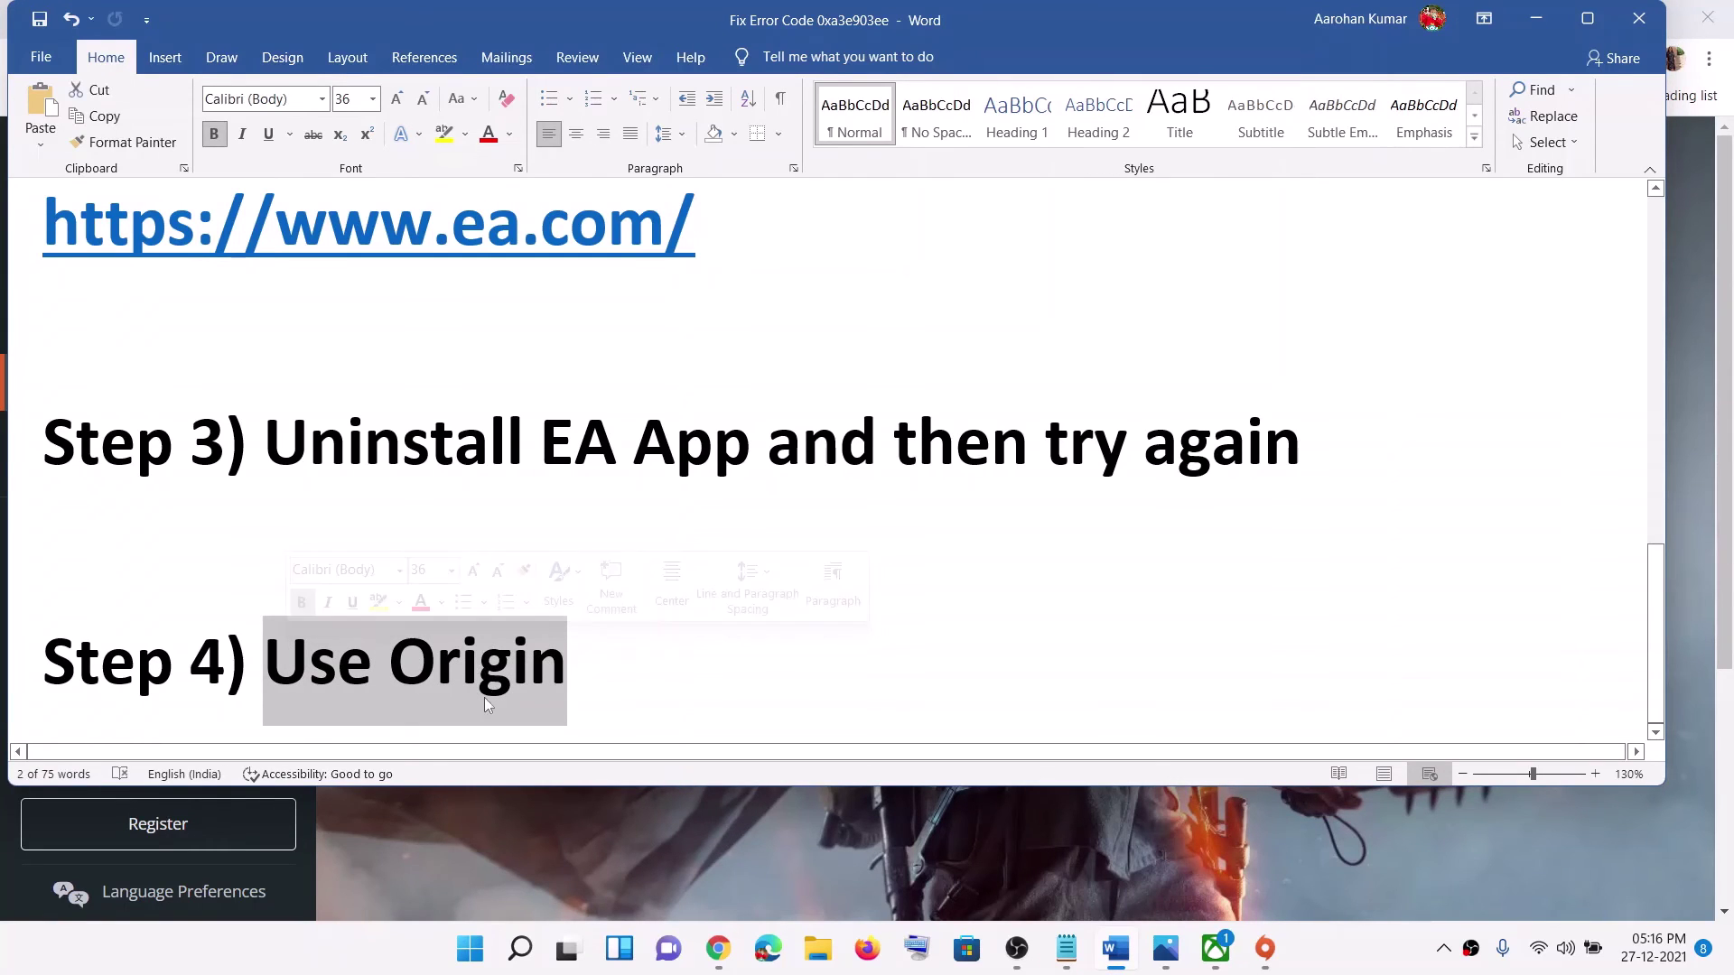
click(1265, 950)
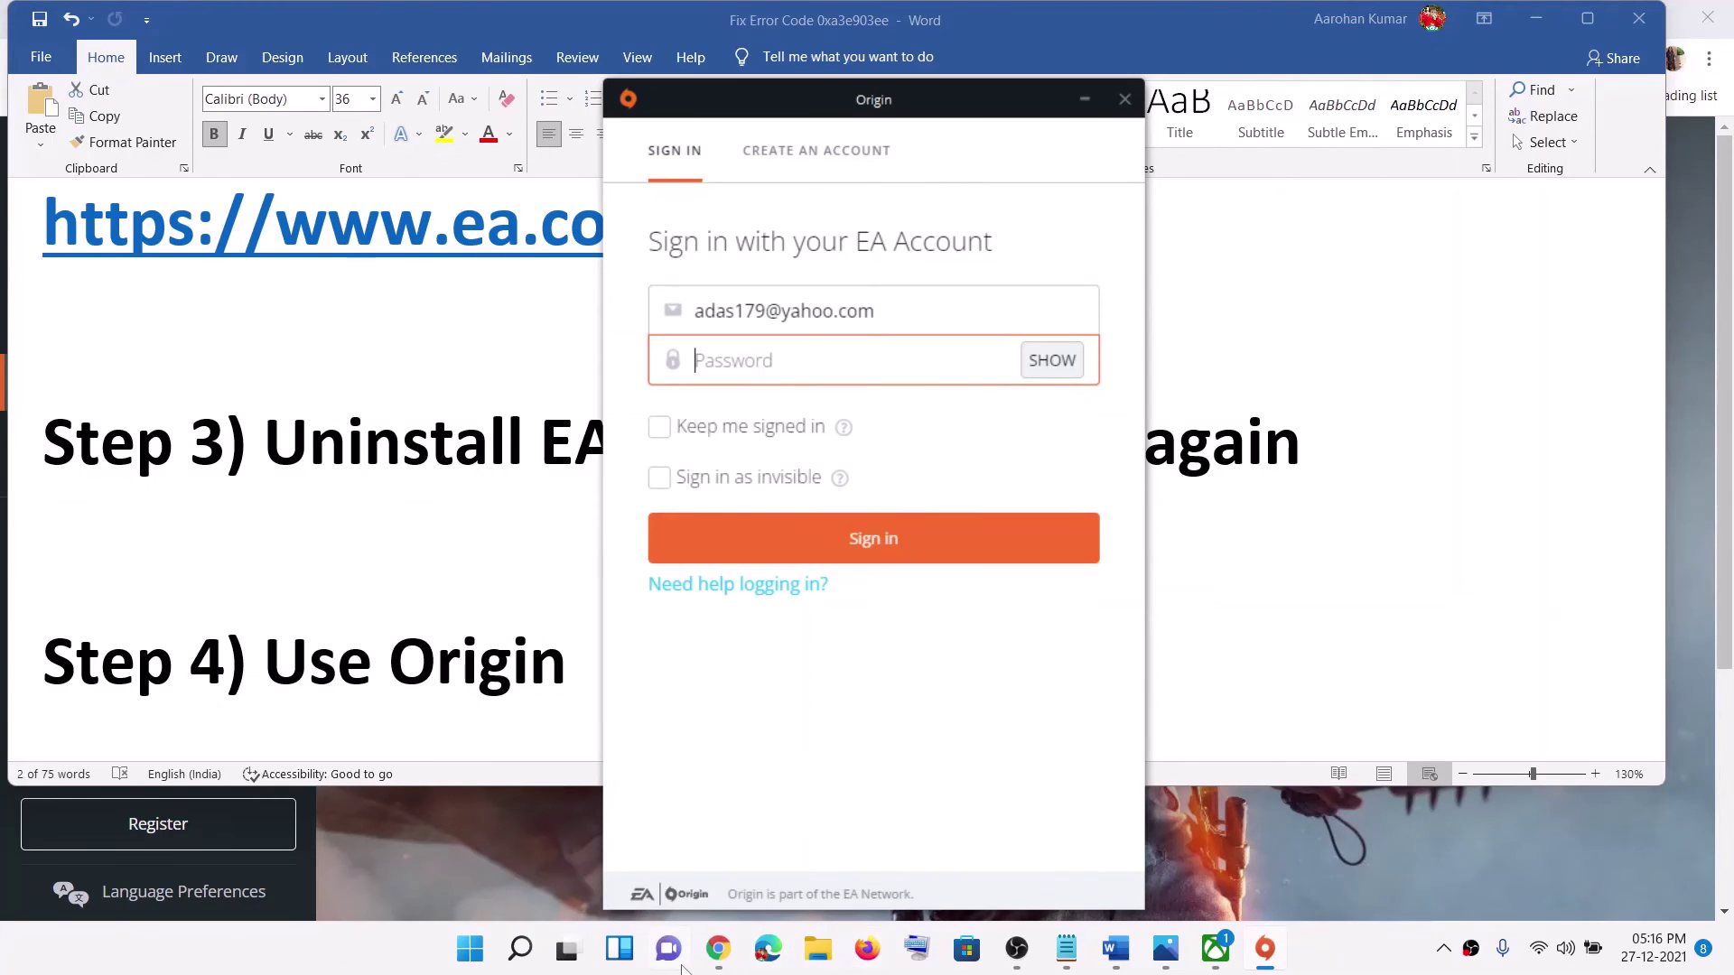
click(718, 950)
click(561, 60)
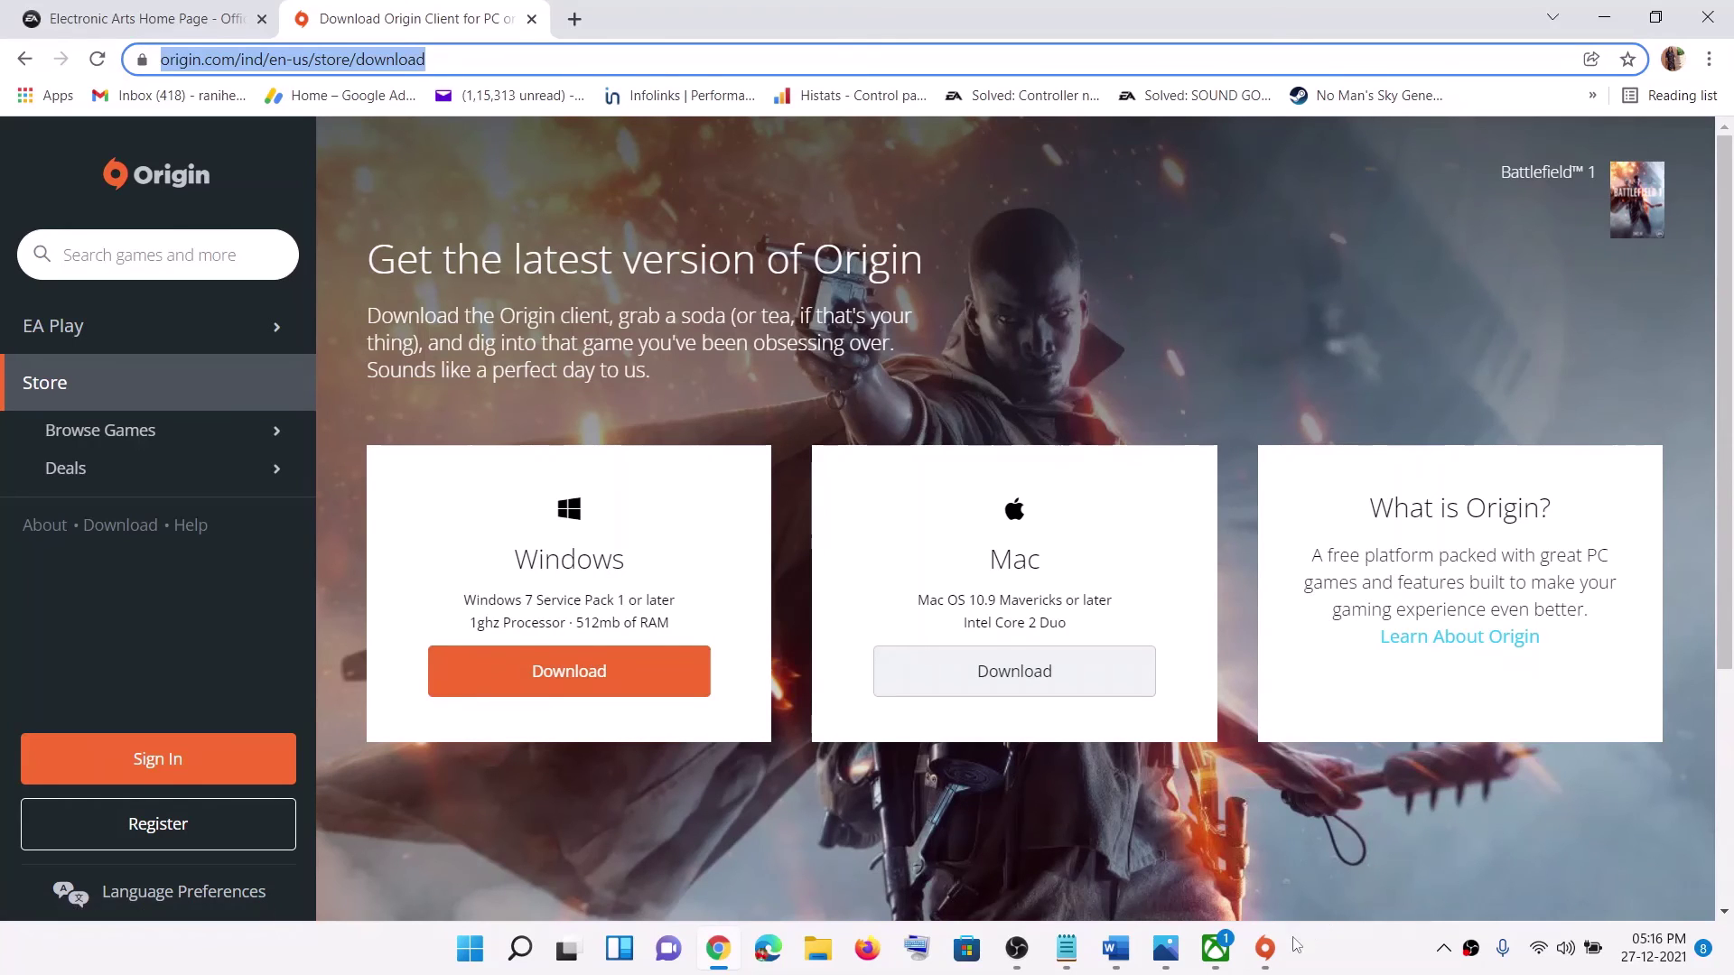
Sign in to Origin with the account password and open Battlefield 2042 in My Game Library.
click(1267, 949)
click(782, 362)
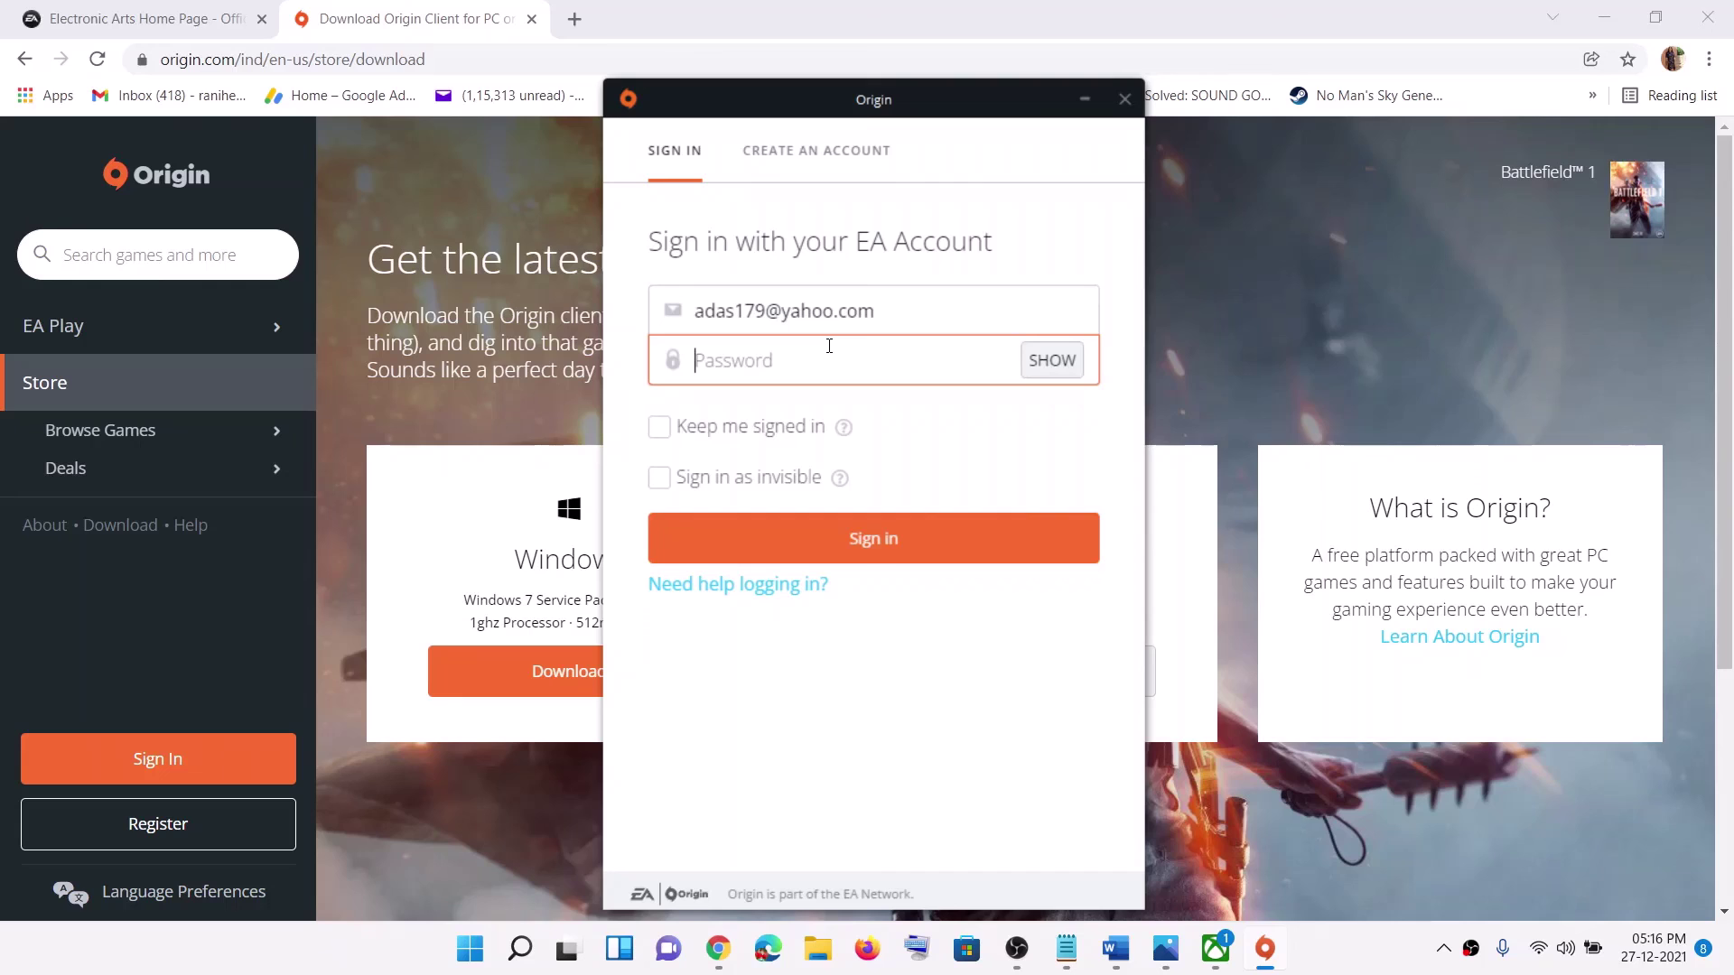
text(••••)
click(871, 538)
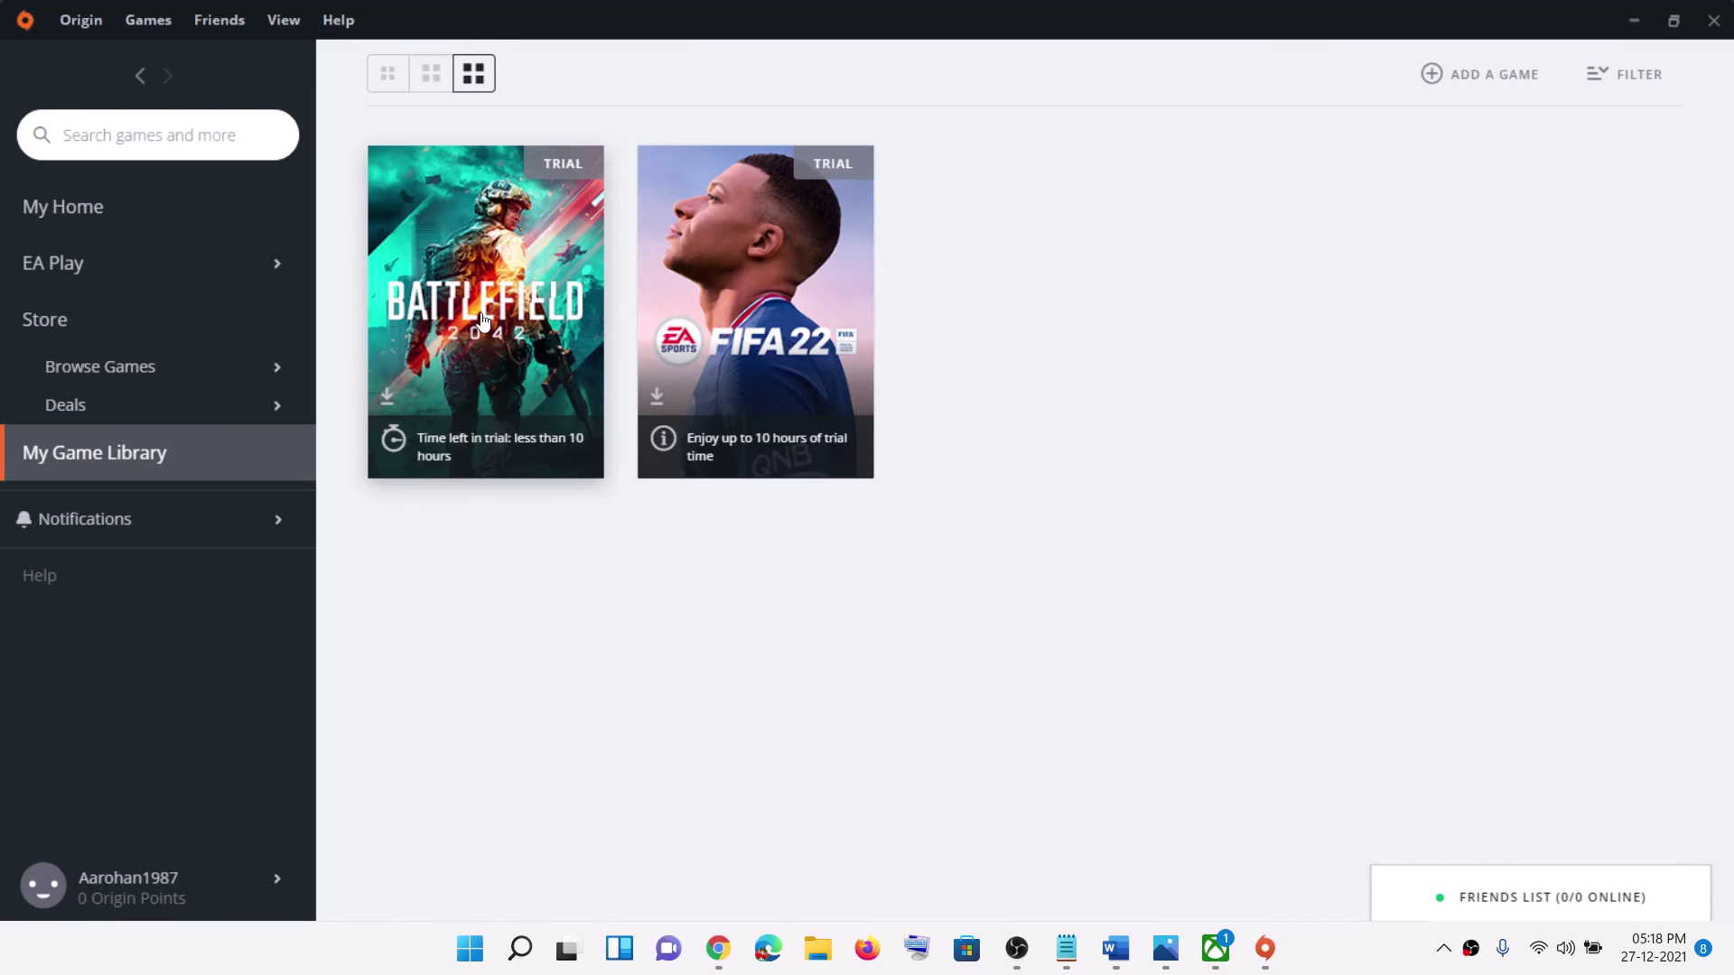
click(483, 320)
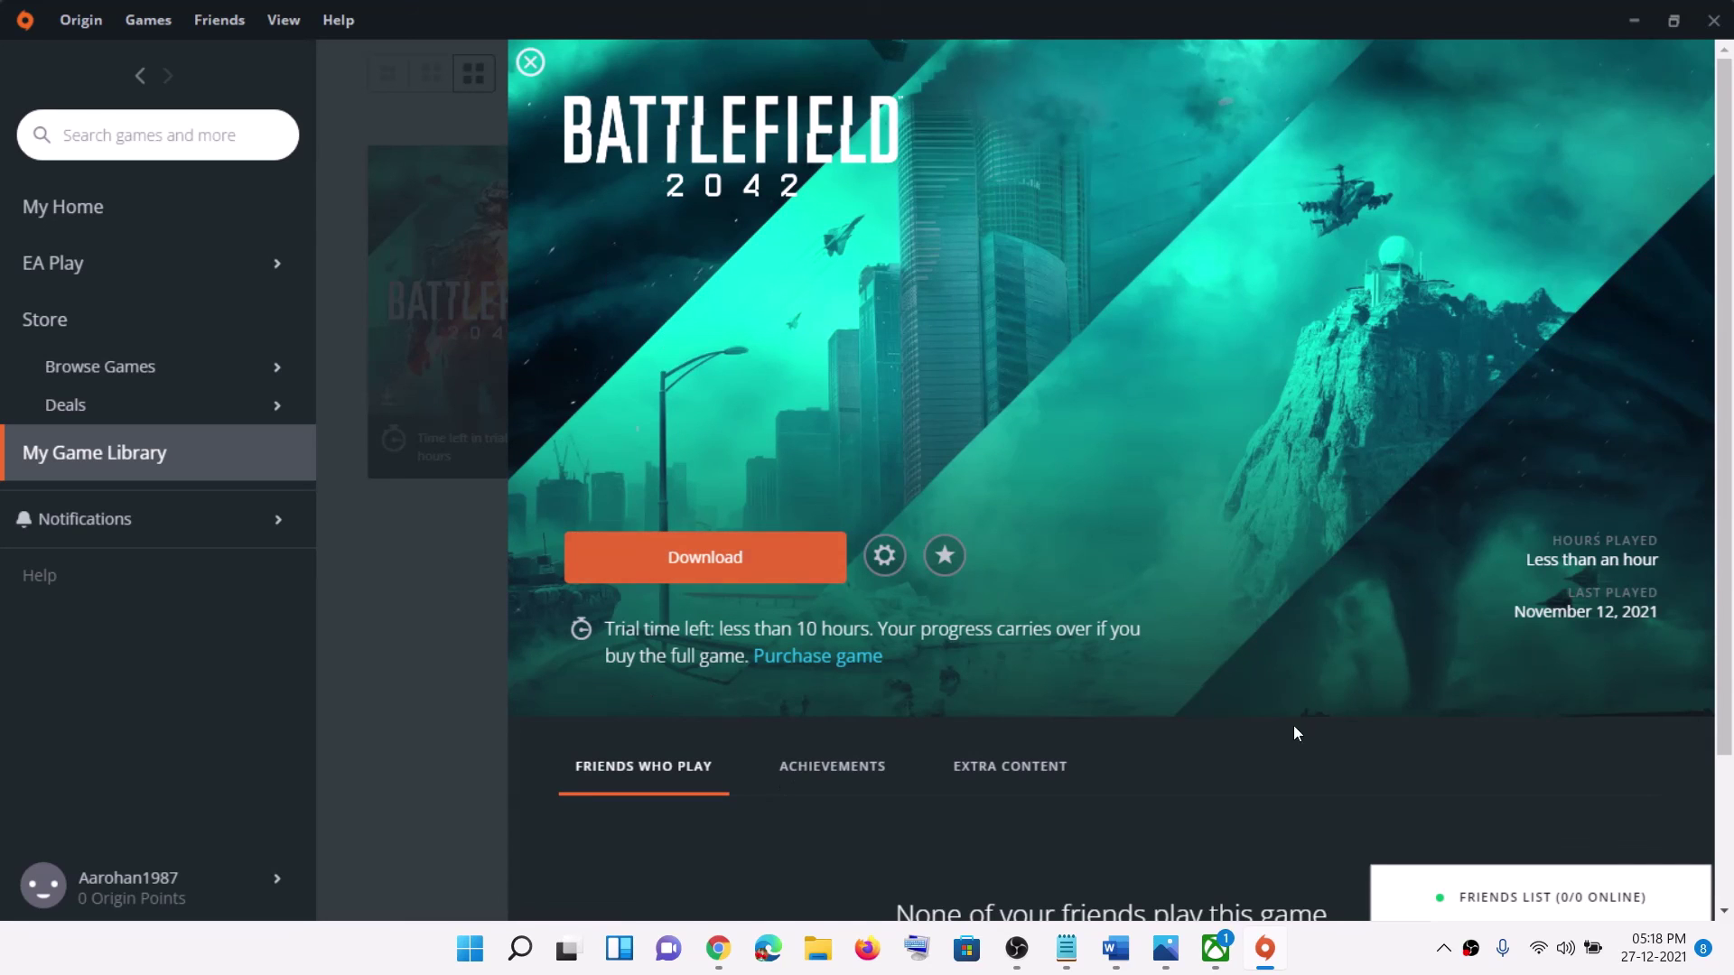
click(1115, 948)
scroll(718, 574, up, 10)
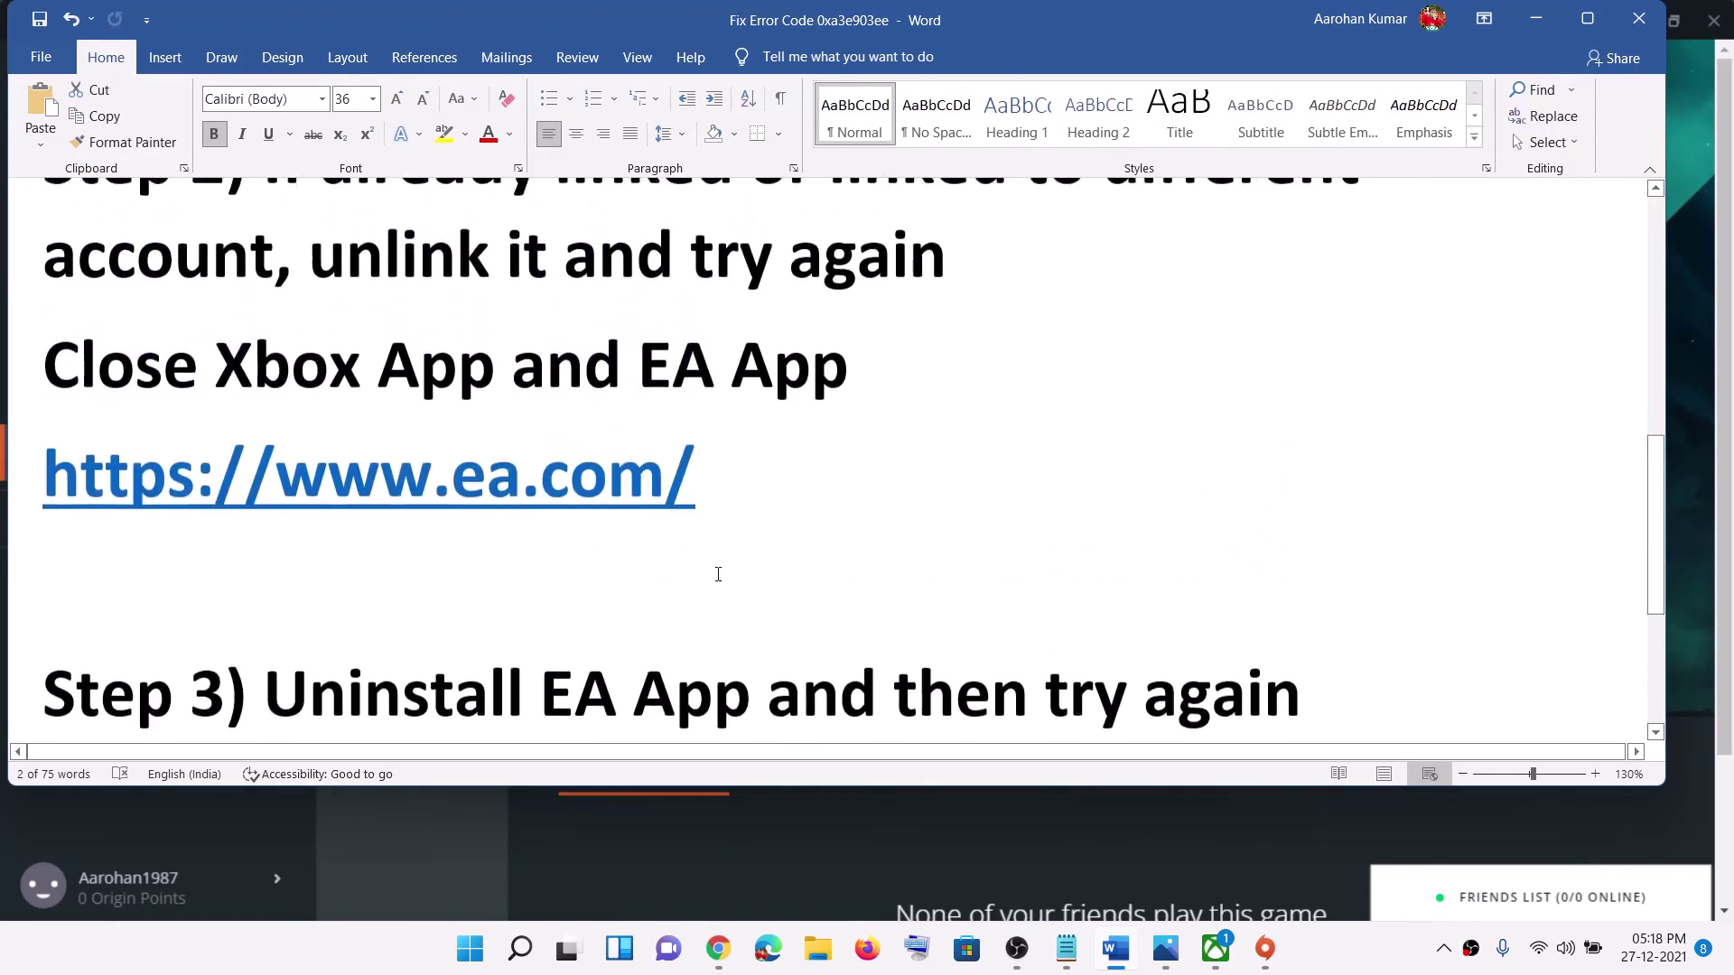
Scroll to the top of the notes and highlight the 'Fix Error Code 0xa3e903ee' title.
scroll(719, 585, up, 3)
drag(180, 267, 1219, 343)
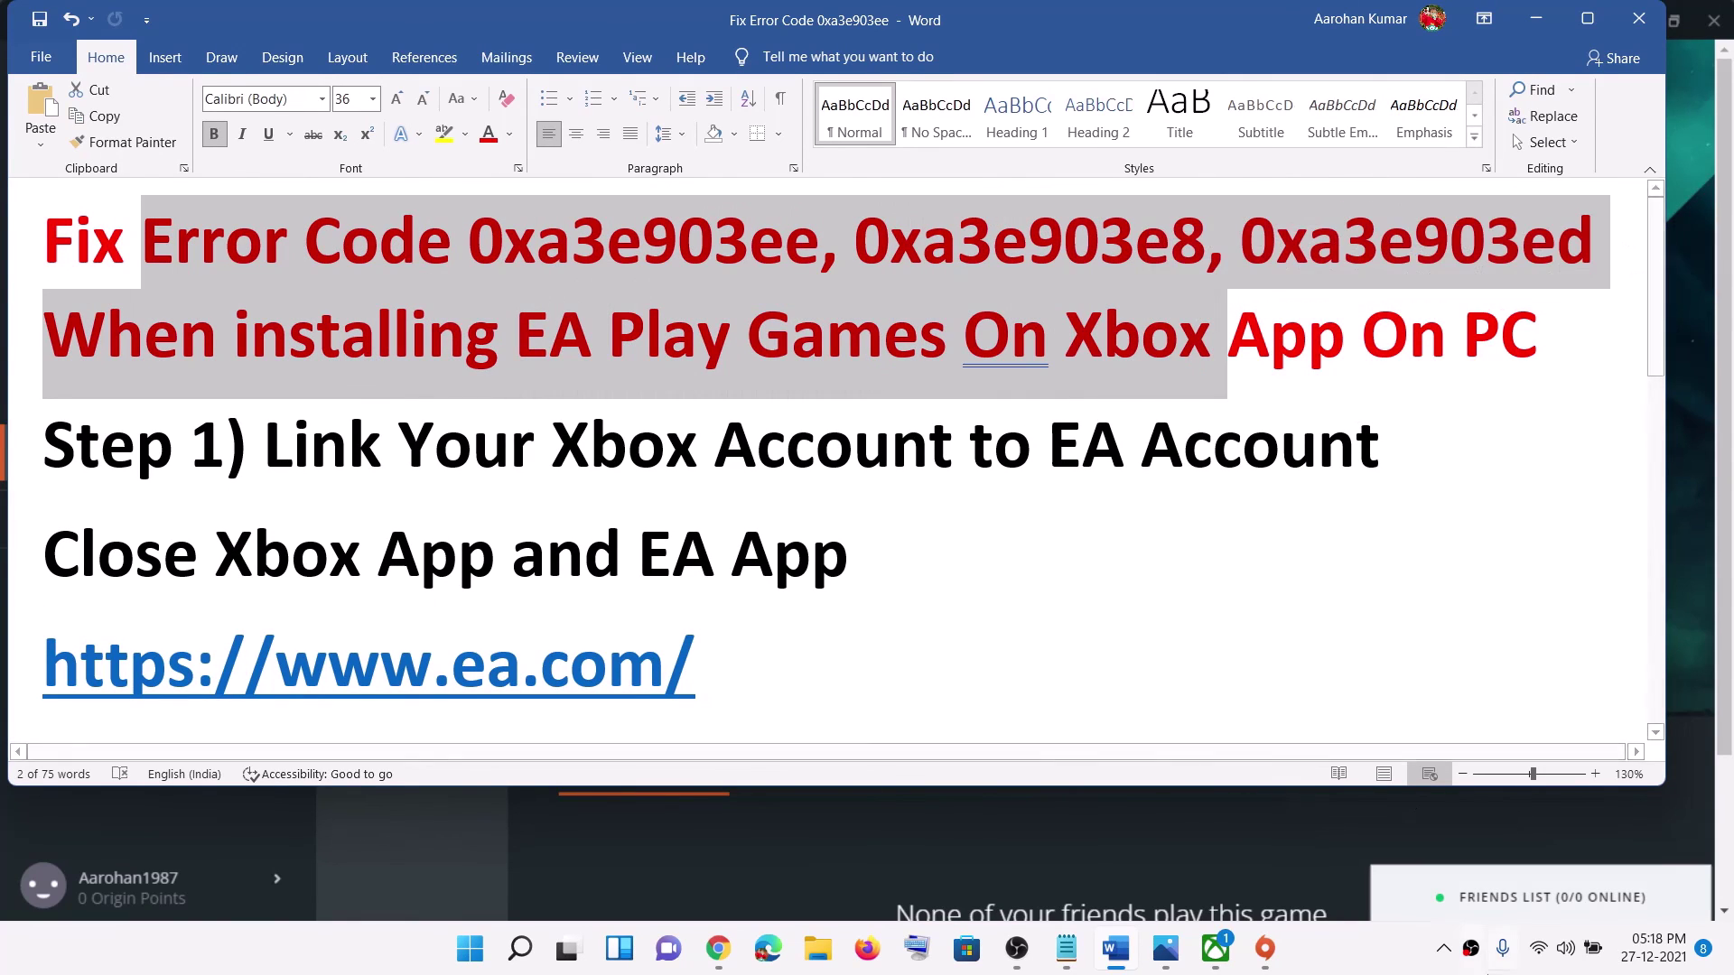
click(1350, 953)
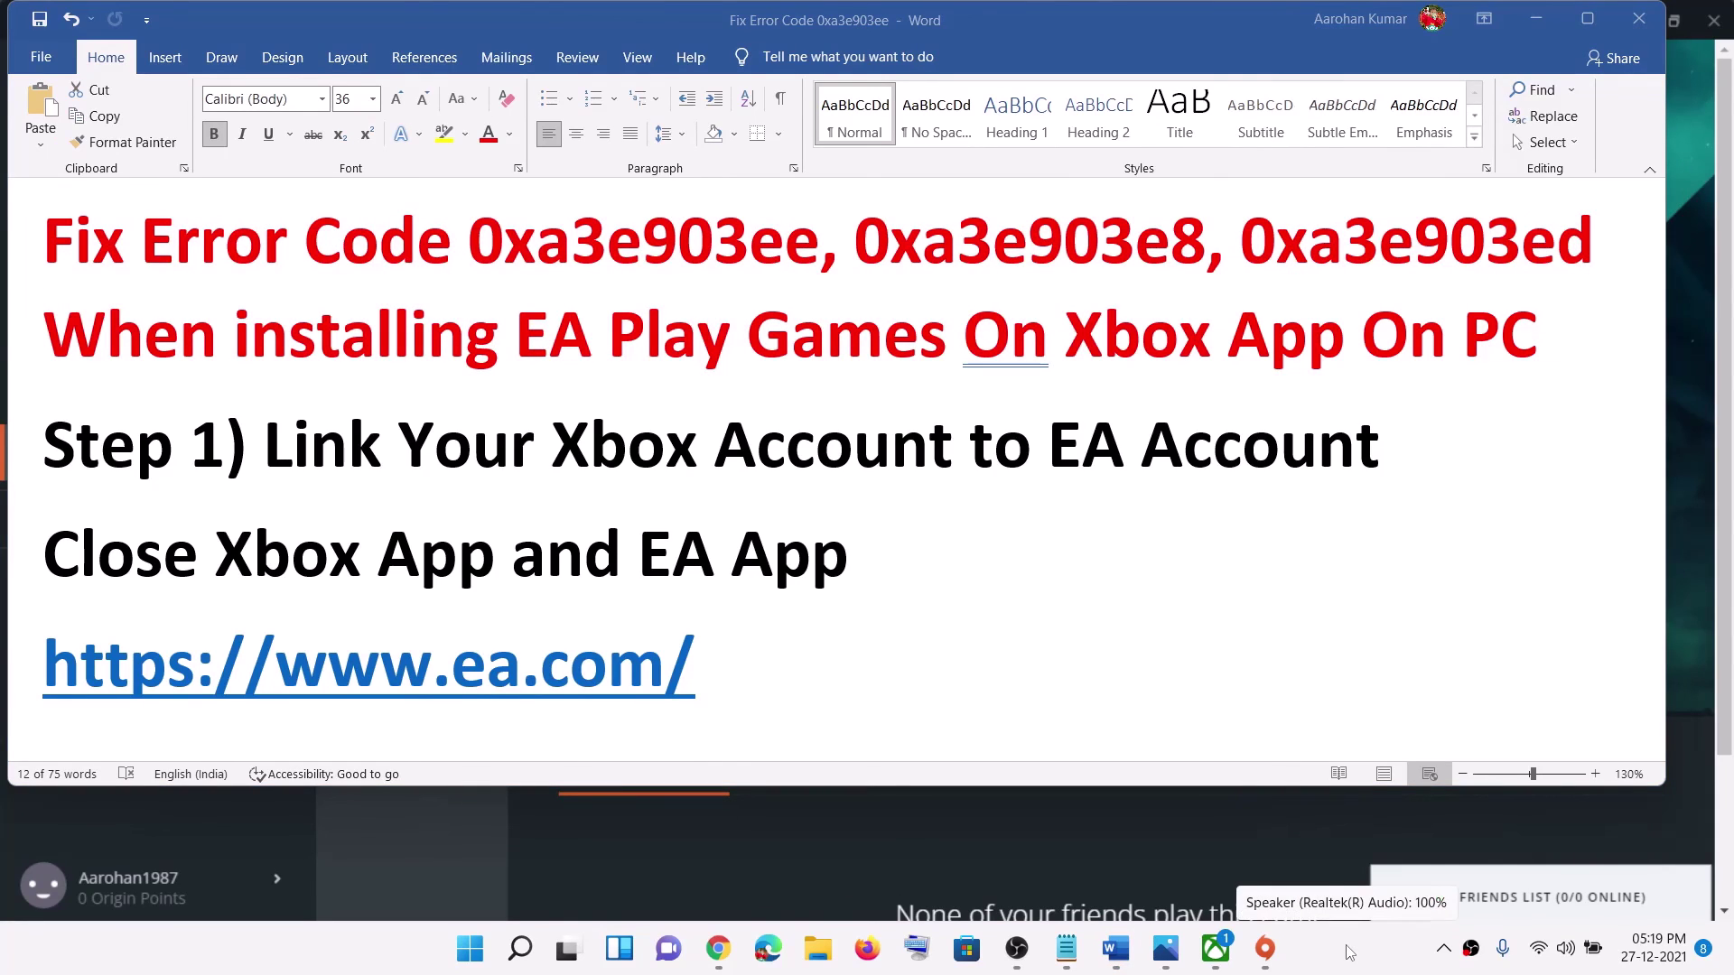